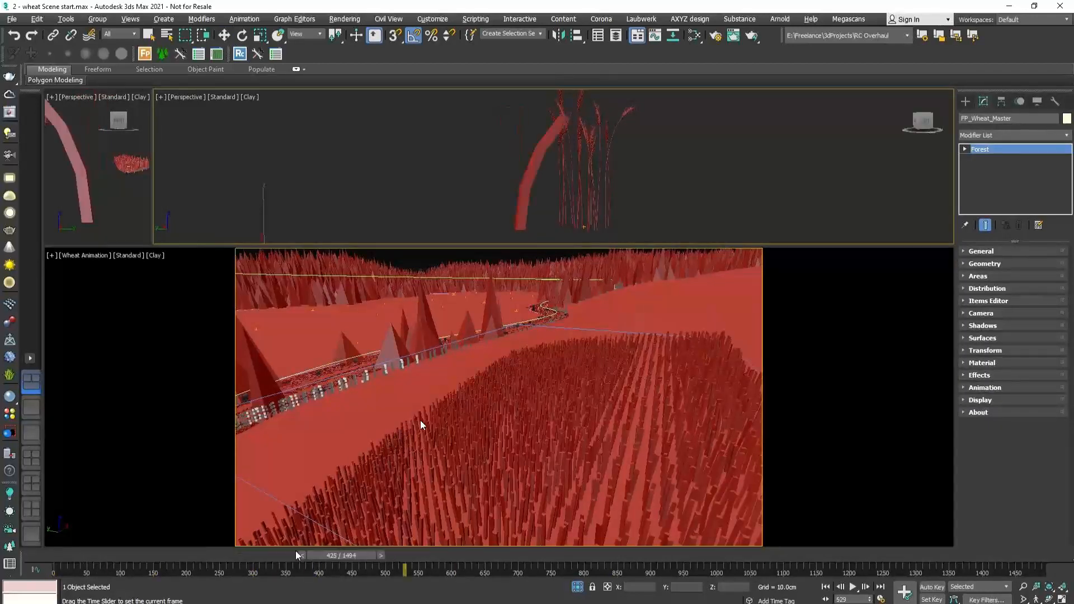
Step: Set the wheat Forest object's animation mode to Random Samples and play back the animation
left_click(1001, 391)
key("/")
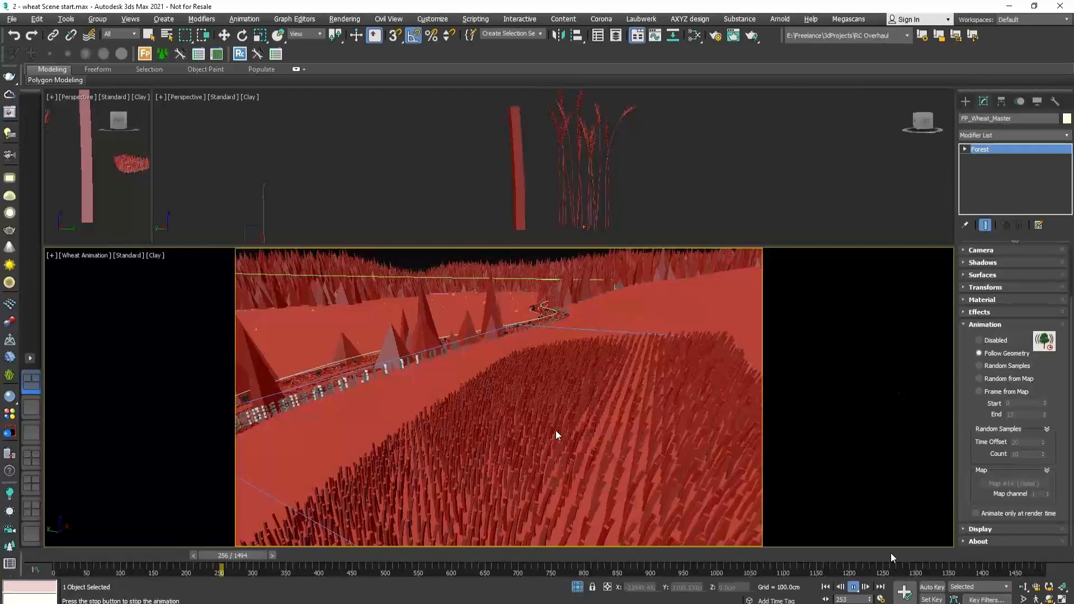
left_click(979, 366)
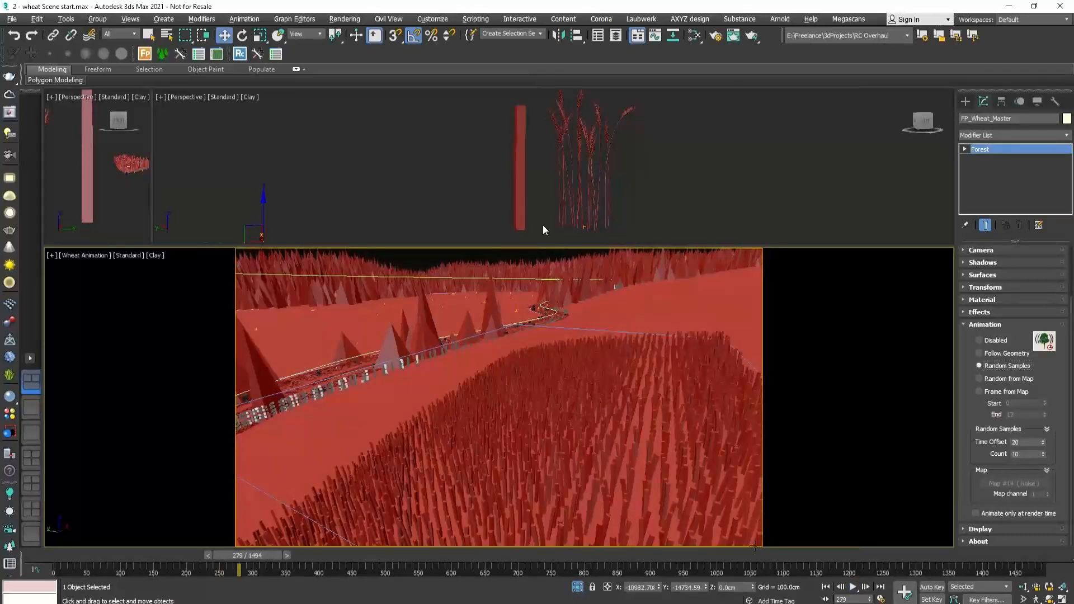
left_click(853, 587)
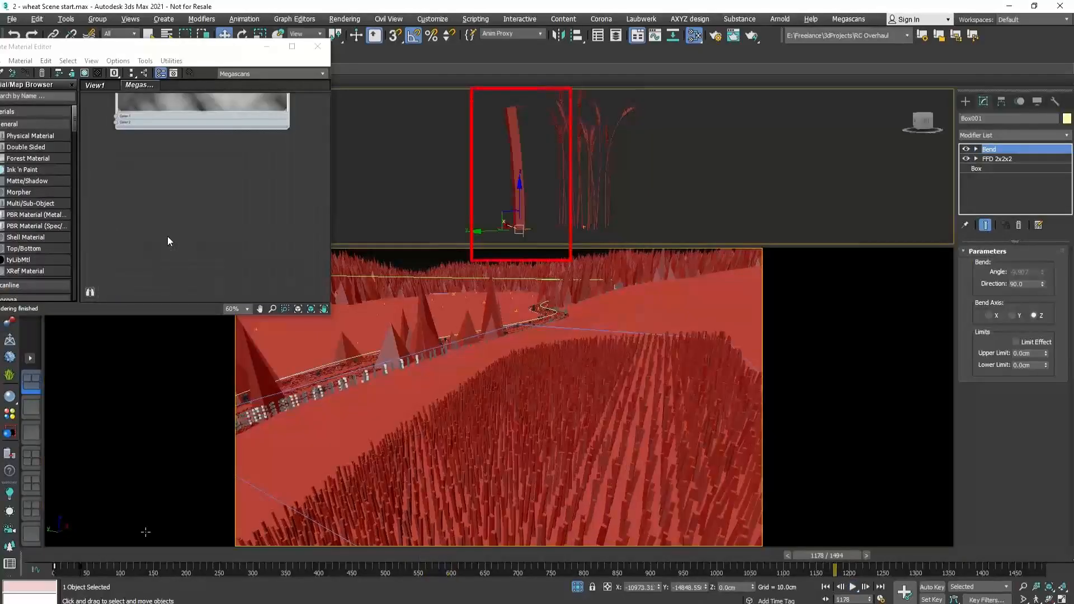
Step: Go to frame 34 and set the wheat Forest's animation mode to Frame from Map with an end frame of 40
mouse_move(91, 555)
left_mouse_down()
mouse_move(61, 555)
mouse_move(99, 550)
left_mouse_up()
left_click(938, 462)
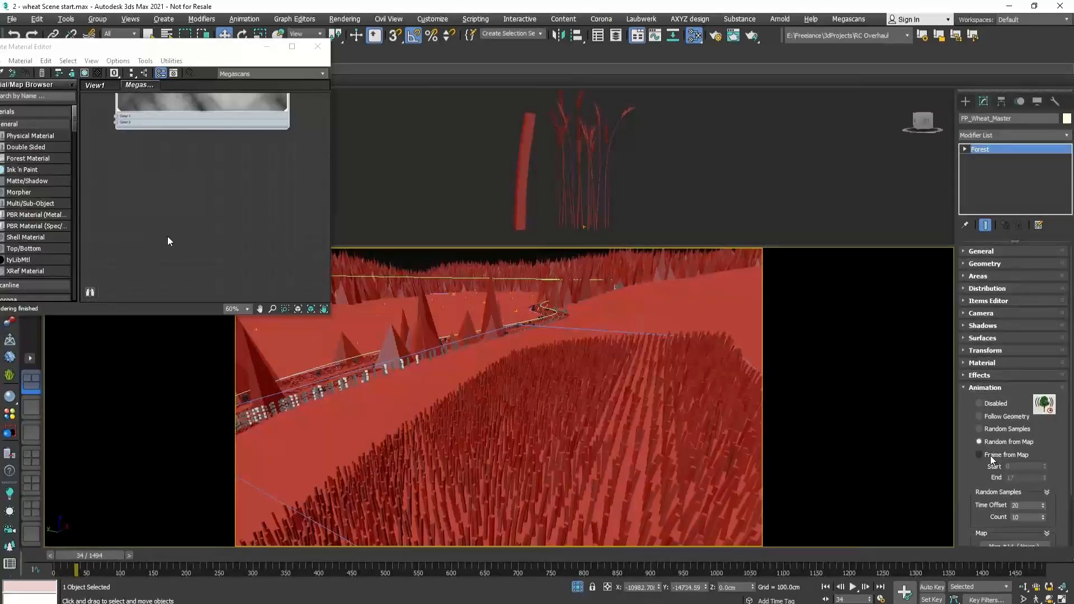
left_click(990, 456)
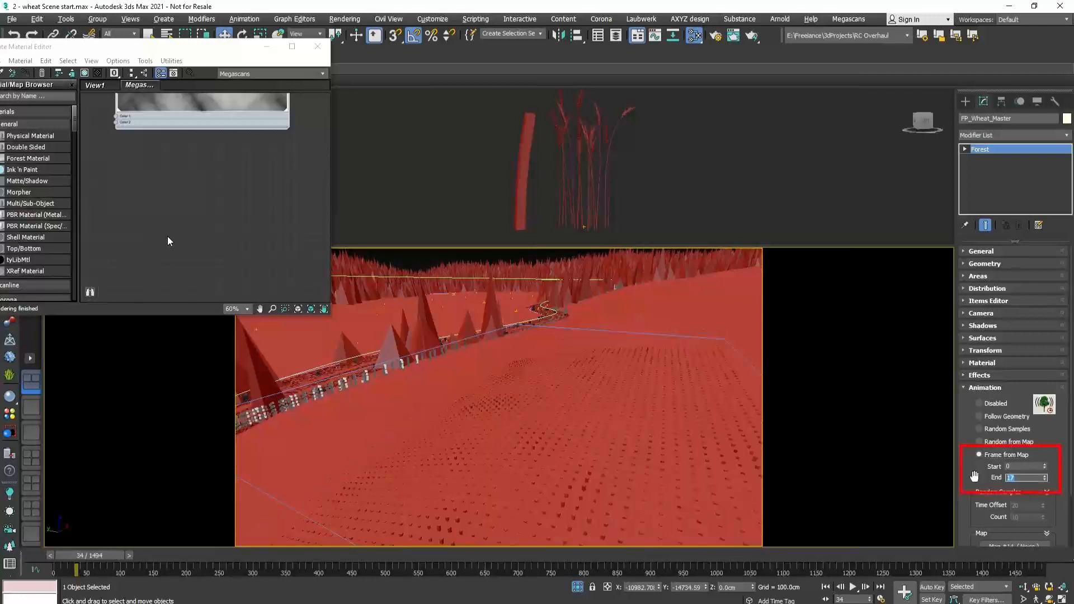
type("40")
key("Return")
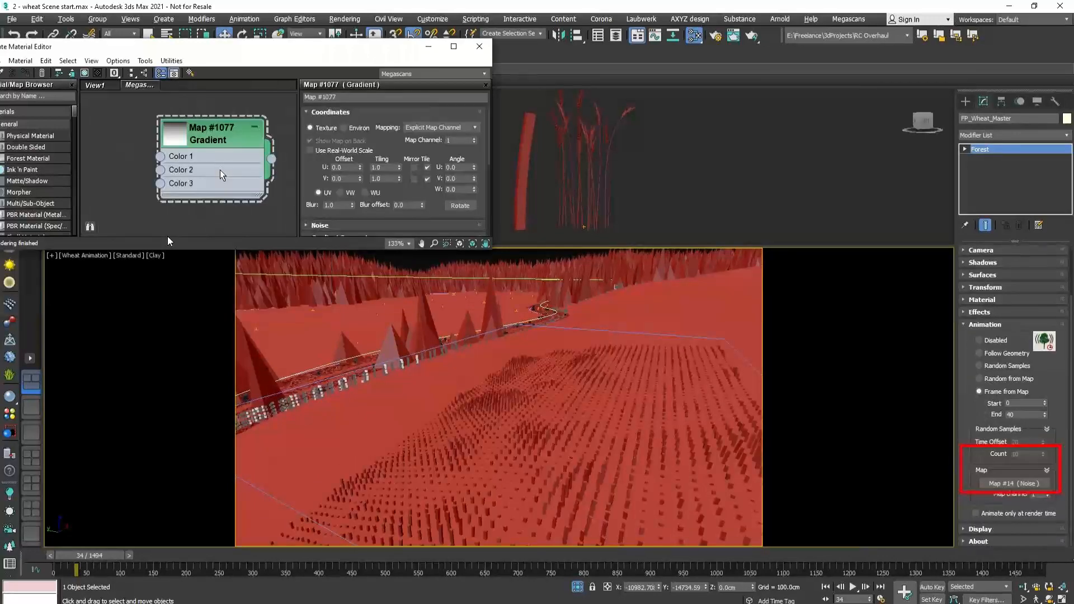
Step: Assign the Gradient map as the Forest's animation map and set its V tiling to 0.05 and V offset to 5.13
left_click_drag(220, 170, 1027, 484)
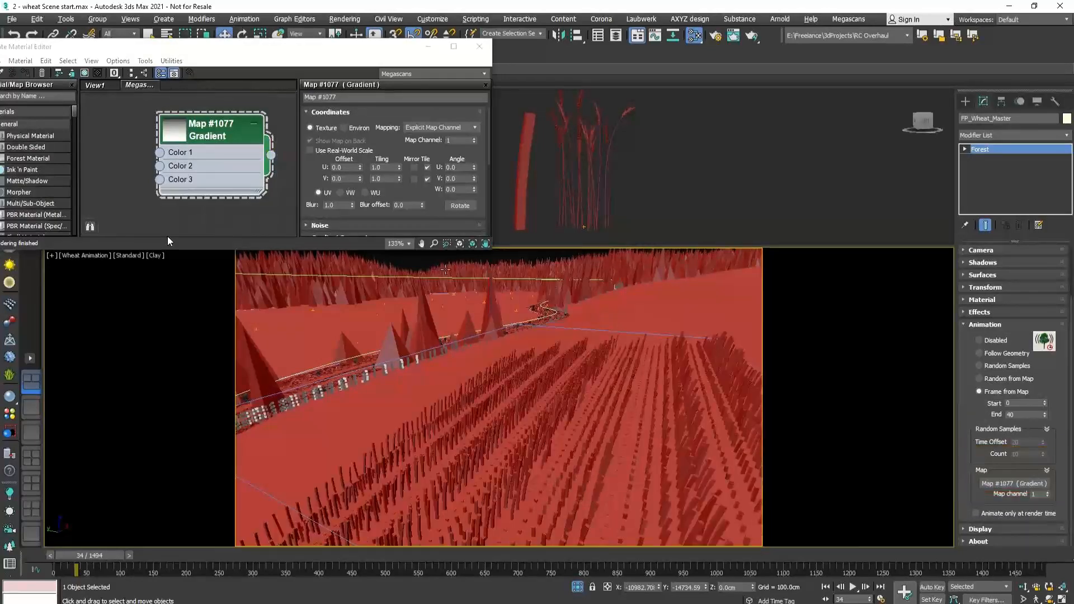
left_click_drag(360, 178, 376, 268)
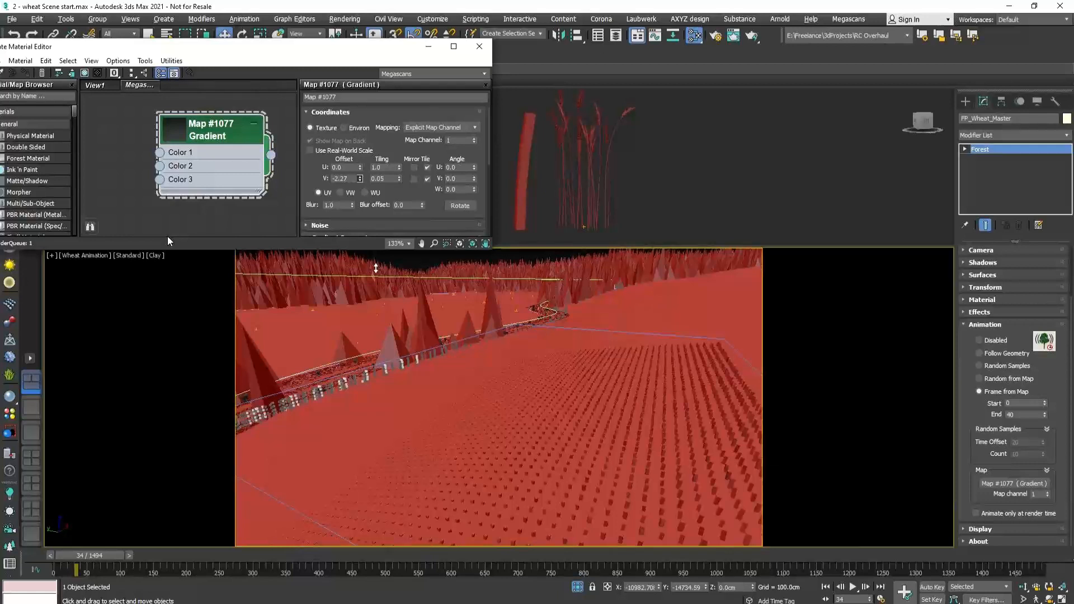
left_click_drag(376, 268, 376, 273)
left_click_drag(376, 274, 653, 470)
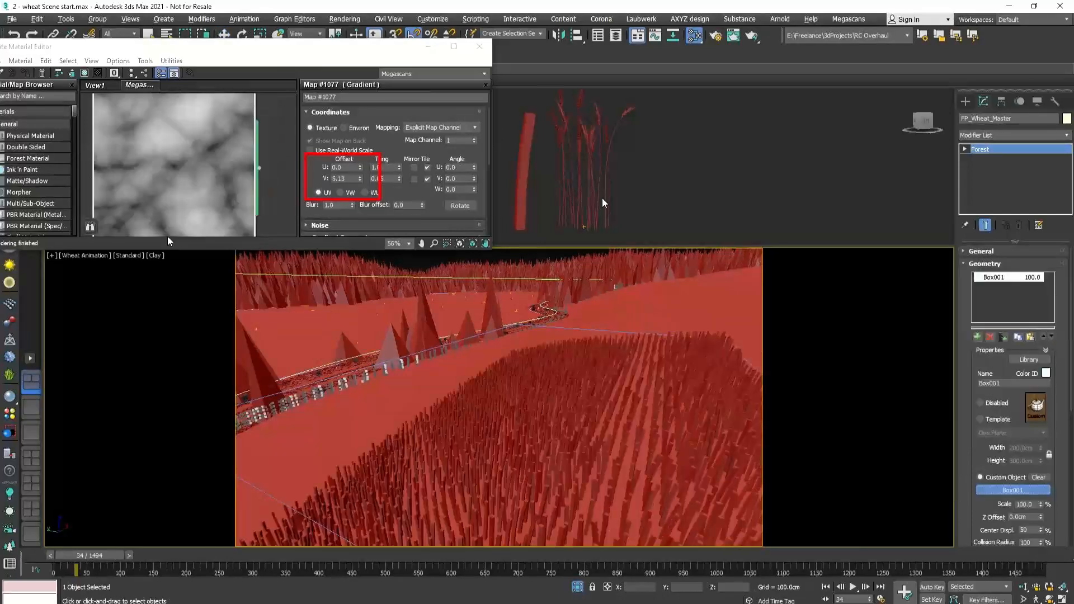
Step: Replace the Forest's Box001 custom object with fp_wheat_source_3, declining the recommended high-poly display options
left_click(608, 196)
left_click(608, 200)
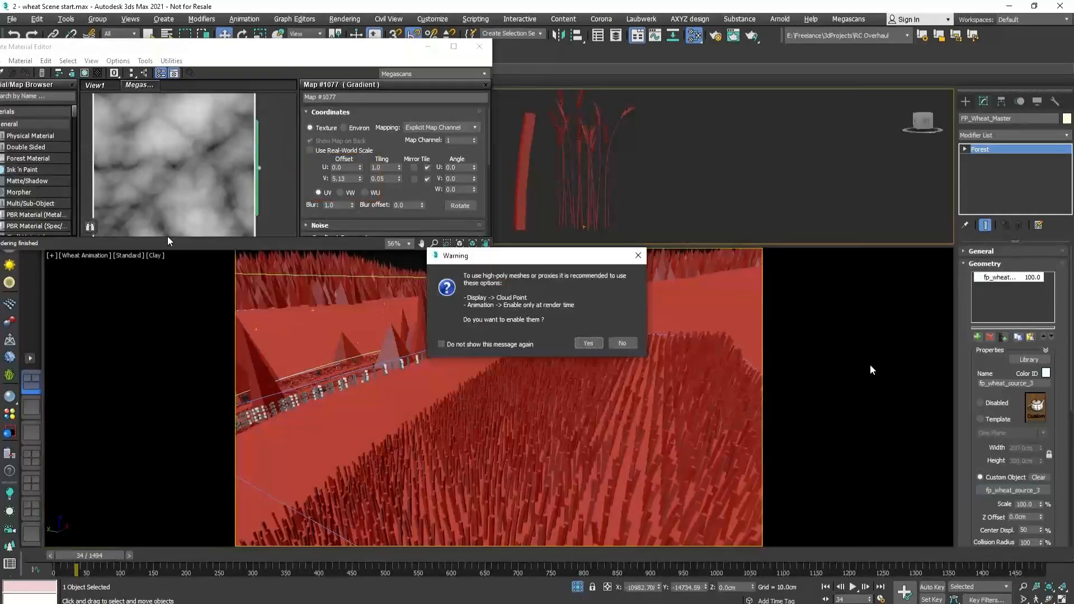
left_click(622, 345)
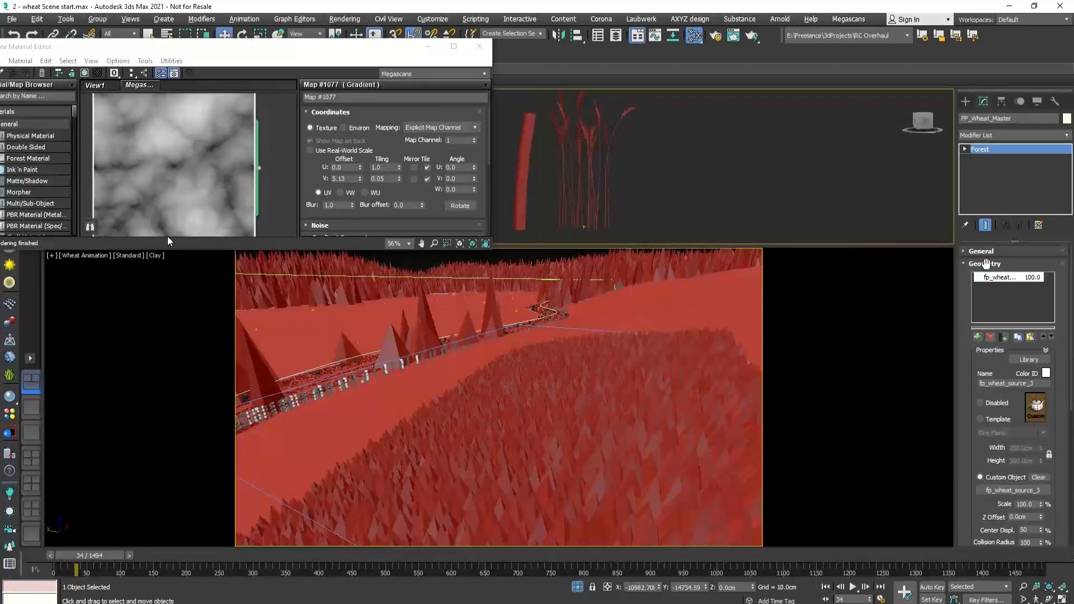
left_click(985, 264)
left_click(1001, 286)
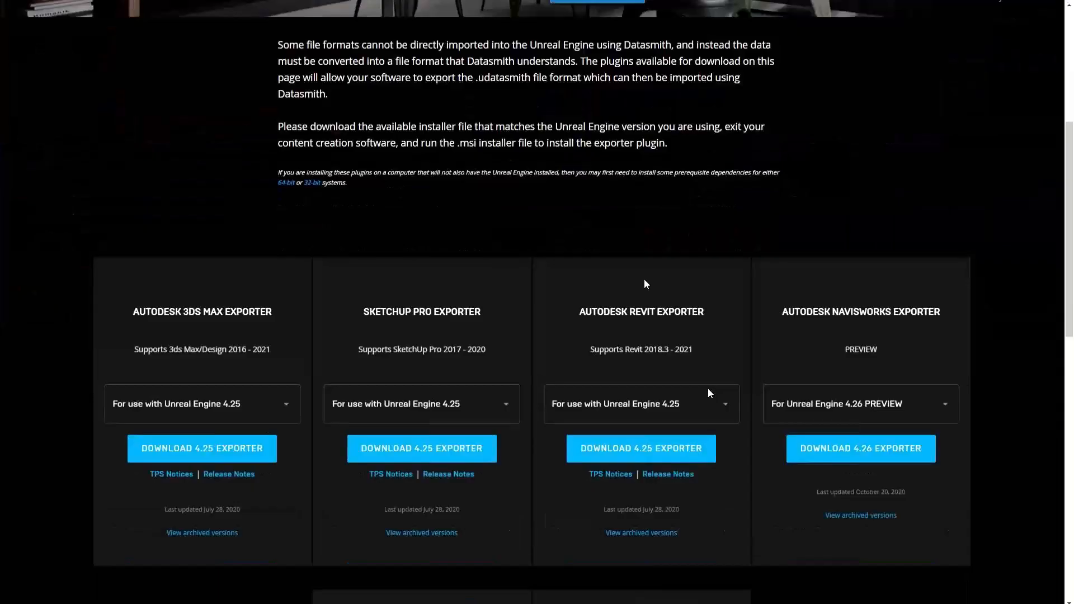
Step: On the Datasmith plugin web page, check which Unreal Engine versions the Autodesk 3ds Max exporter is offered for
left_click(258, 387)
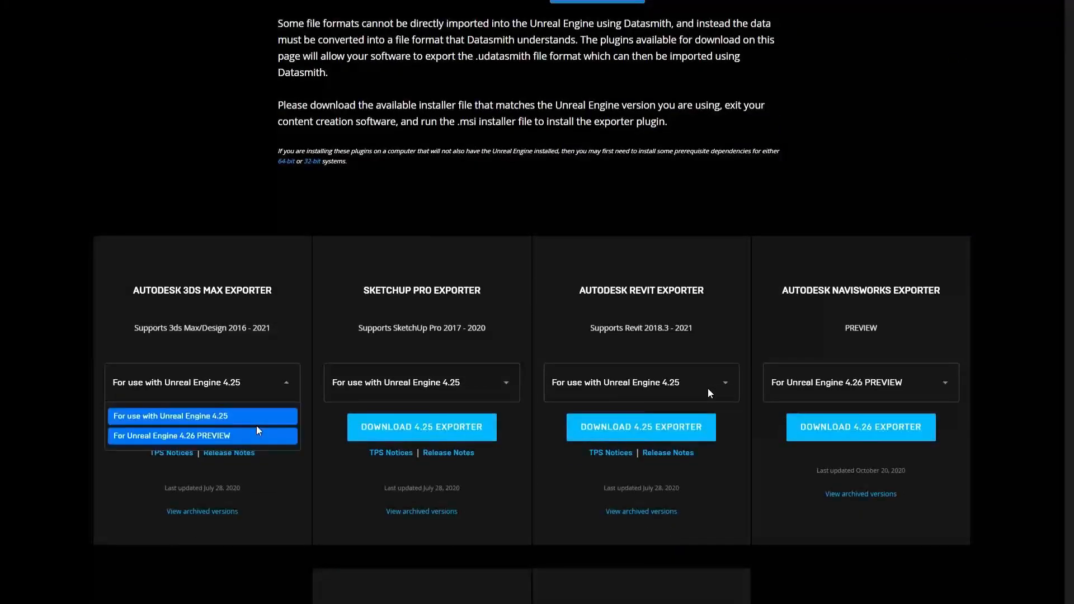
left_click(288, 383)
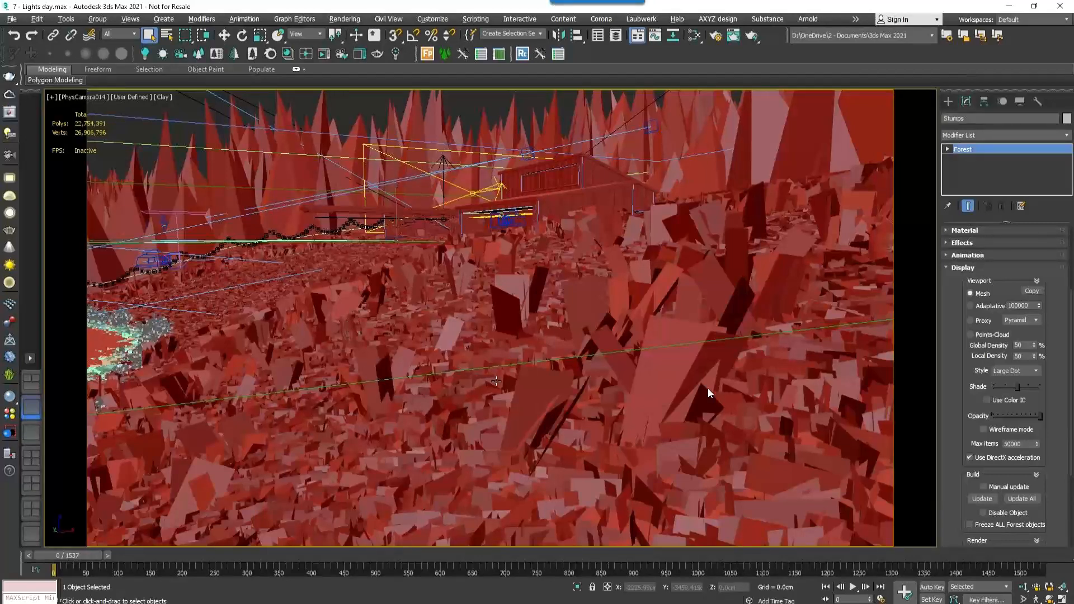
Step: Switch to the Lights day scene in 3ds Max and isolate the Stumps Forest object
left_click(450, 357)
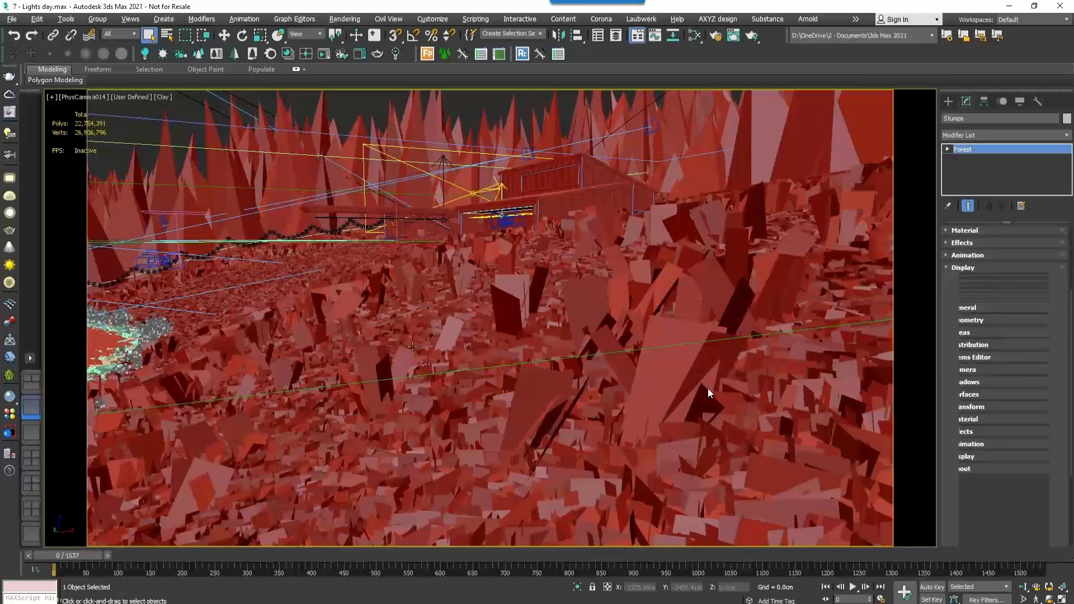
left_click(412, 347)
key("alt+q")
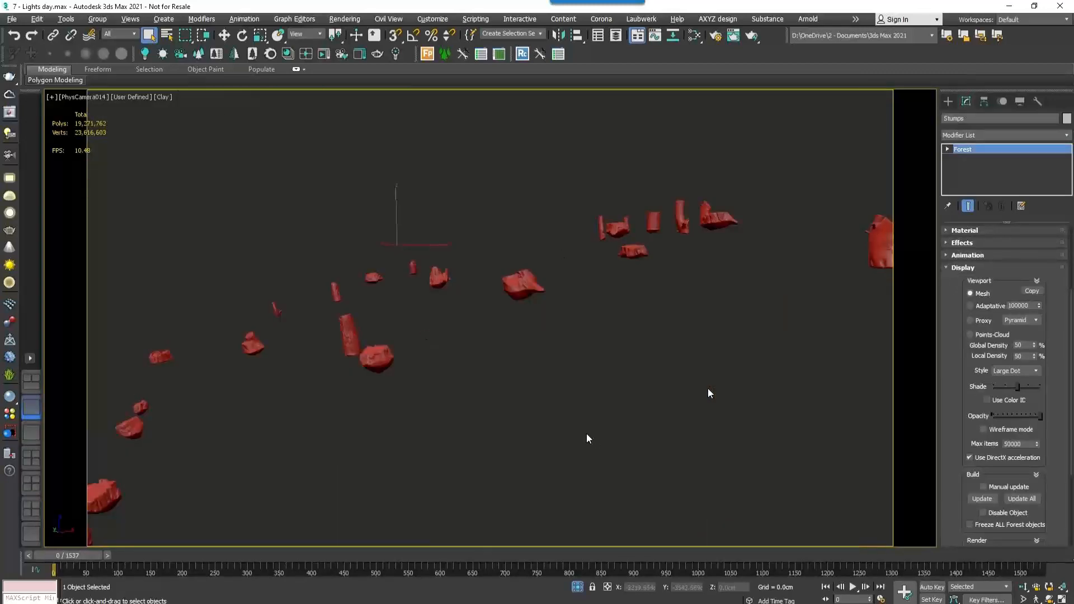
Step: Export the selected Stumps object as the Unreal Datasmith file Stumps, including Selection with Current Frame Only transforms
left_click(12, 20)
mouse_move(71, 173)
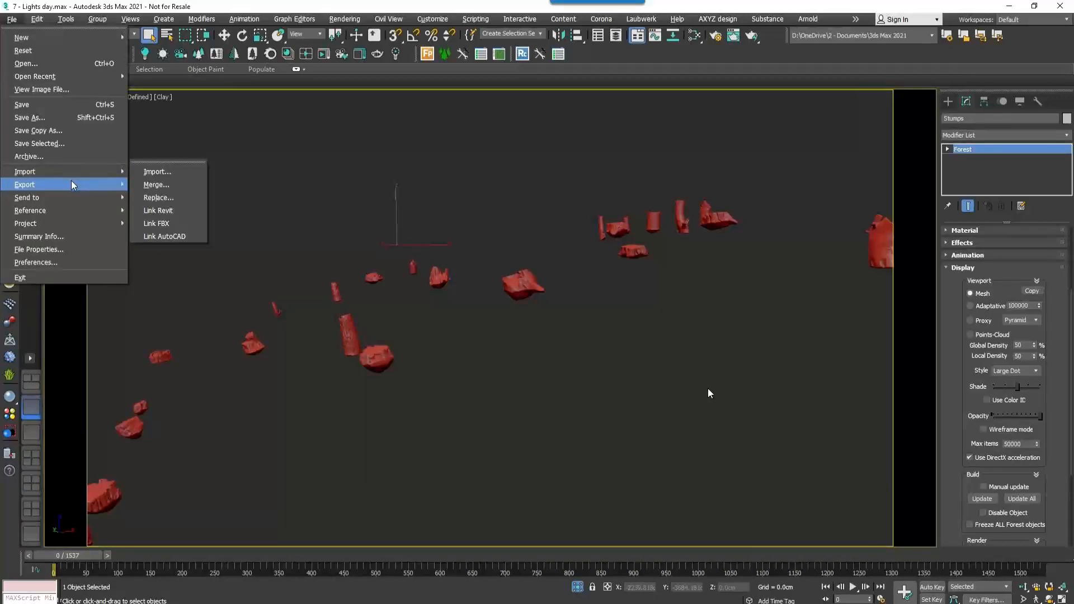
left_click(73, 185)
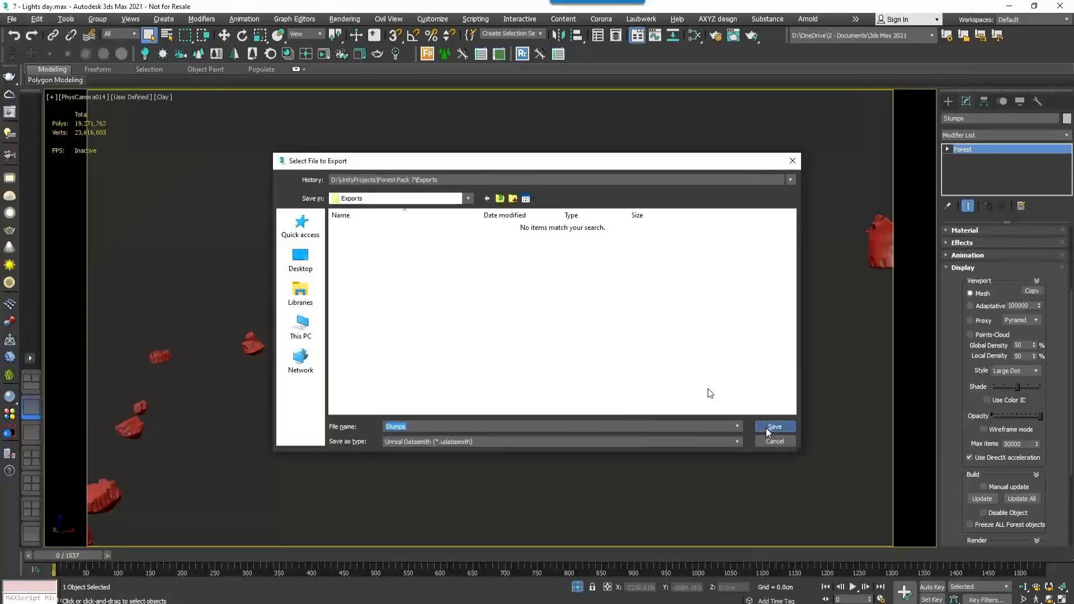
left_click(769, 430)
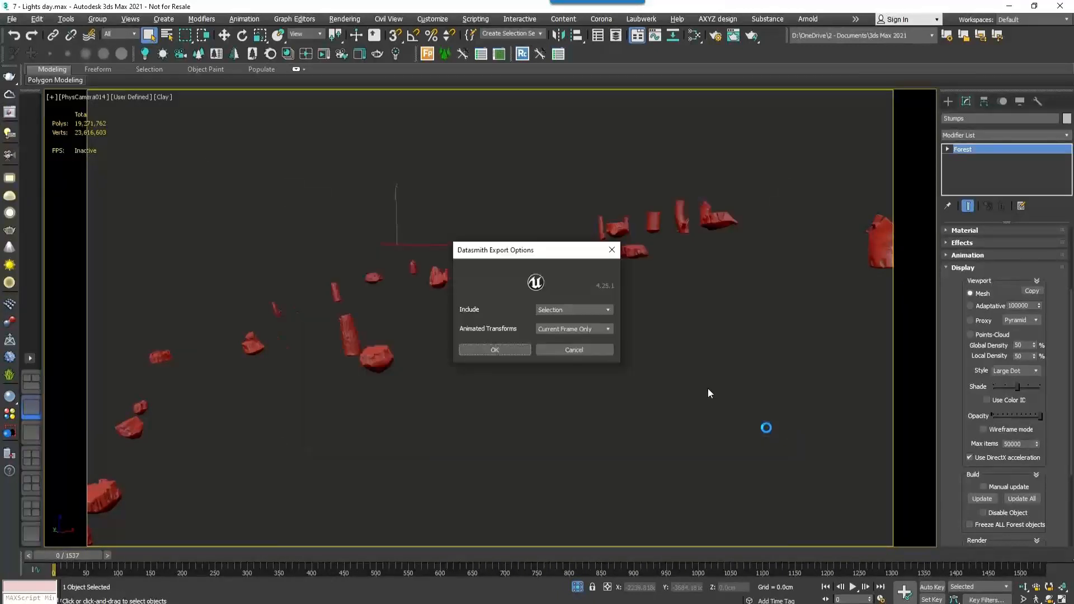
left_click(576, 311)
left_click(576, 328)
left_click(508, 350)
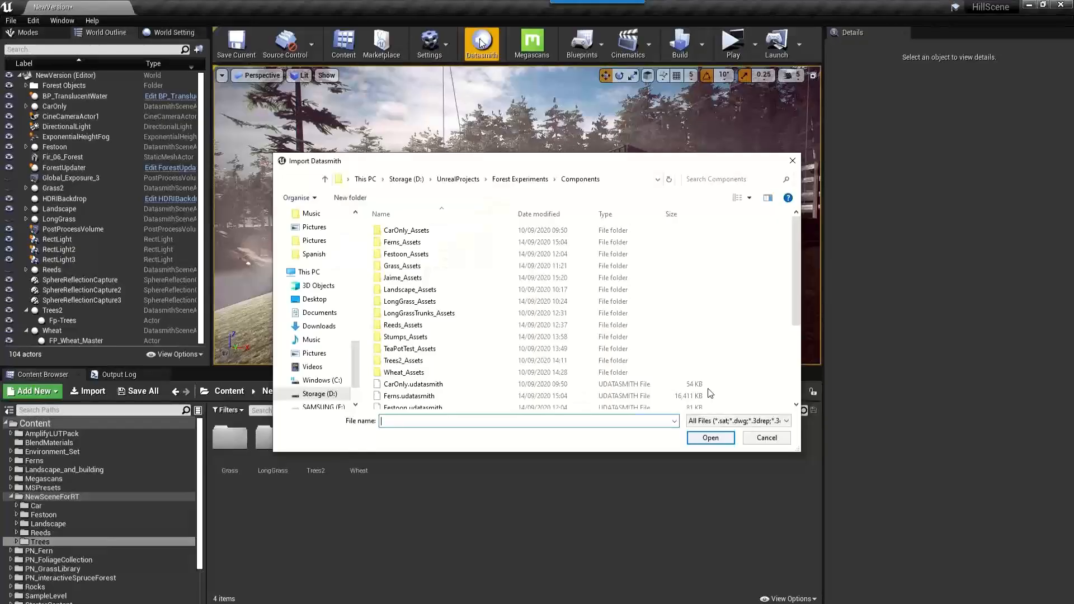
Step: Switch to Unreal Editor and import Stumps.udatasmith into the NewSceneForRT folder with geometry and materials & textures only
scroll(535, 301, "down", 3)
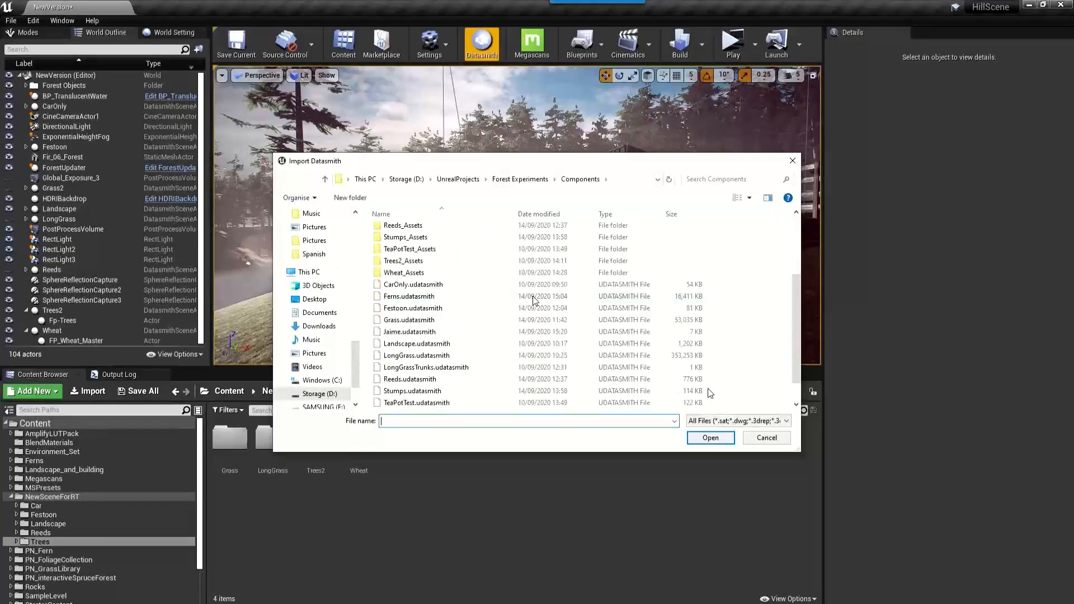
scroll(535, 301, "down", 1)
left_click(425, 367)
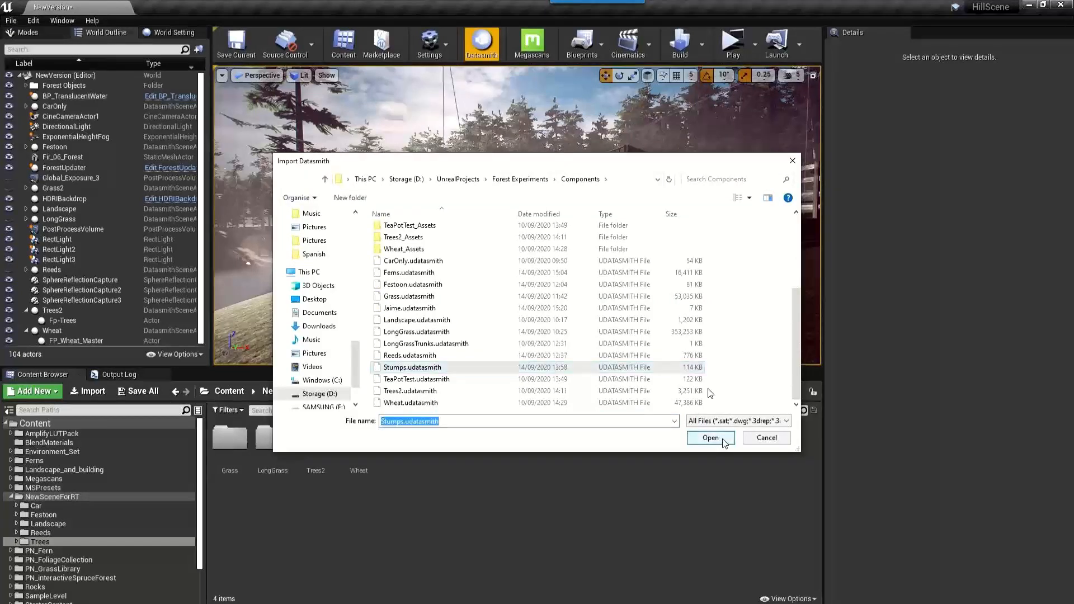
left_click(711, 438)
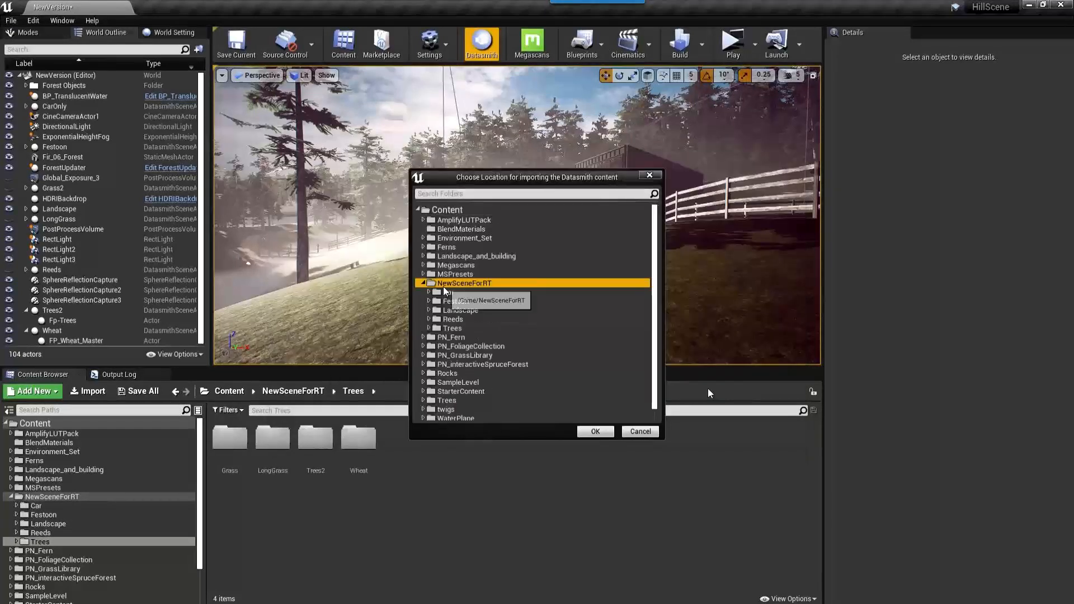
left_click(596, 434)
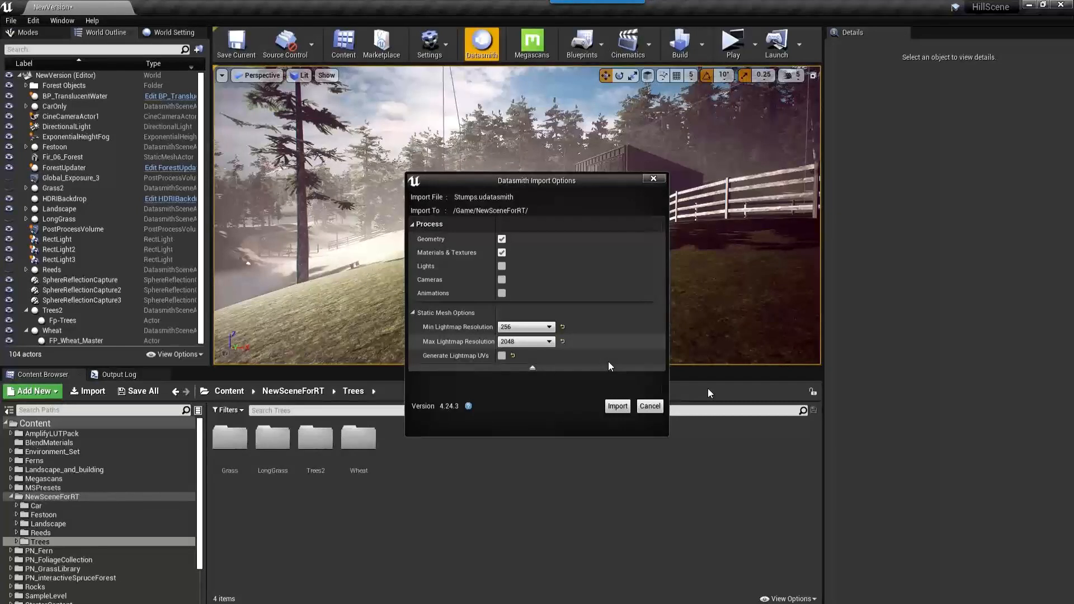
left_click(617, 406)
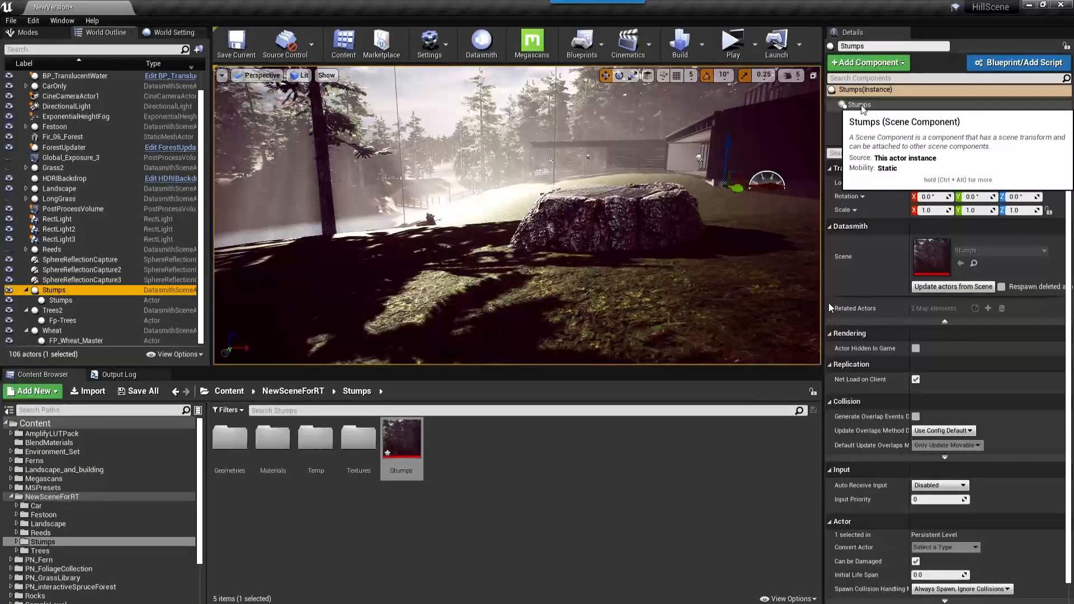
Step: Inspect the instanced mesh components of the imported Stumps actor and the meshes in its Geometries folder
left_click(61, 301)
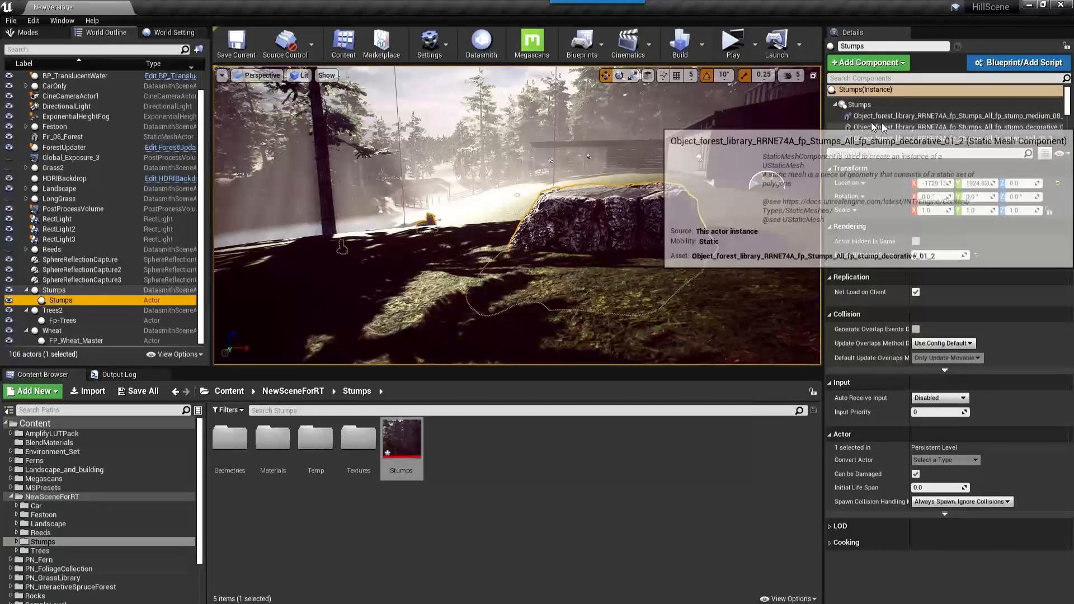
left_click(873, 119)
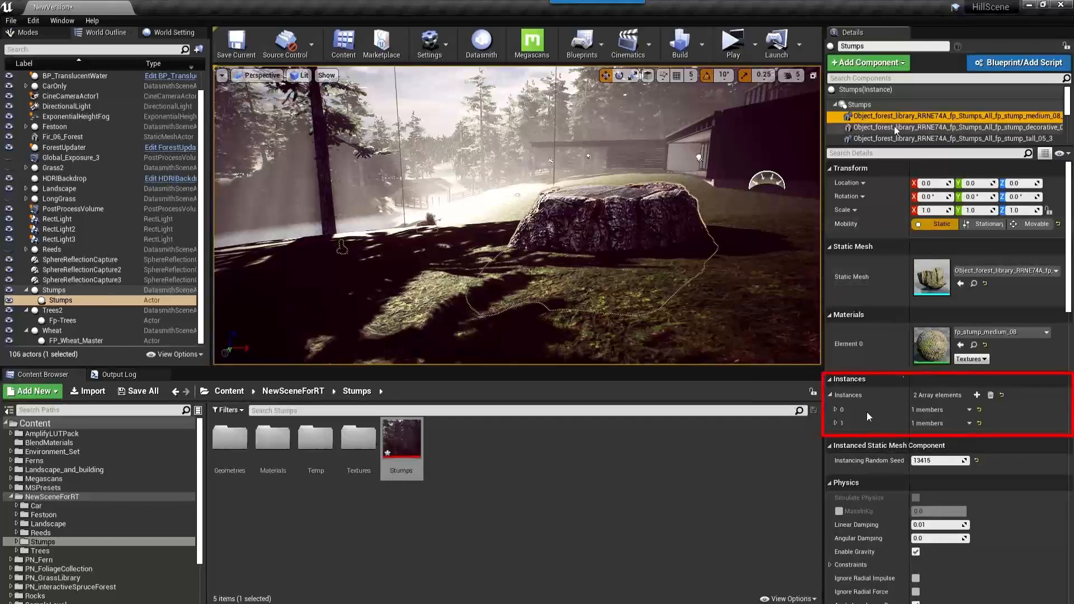
left_click(918, 128)
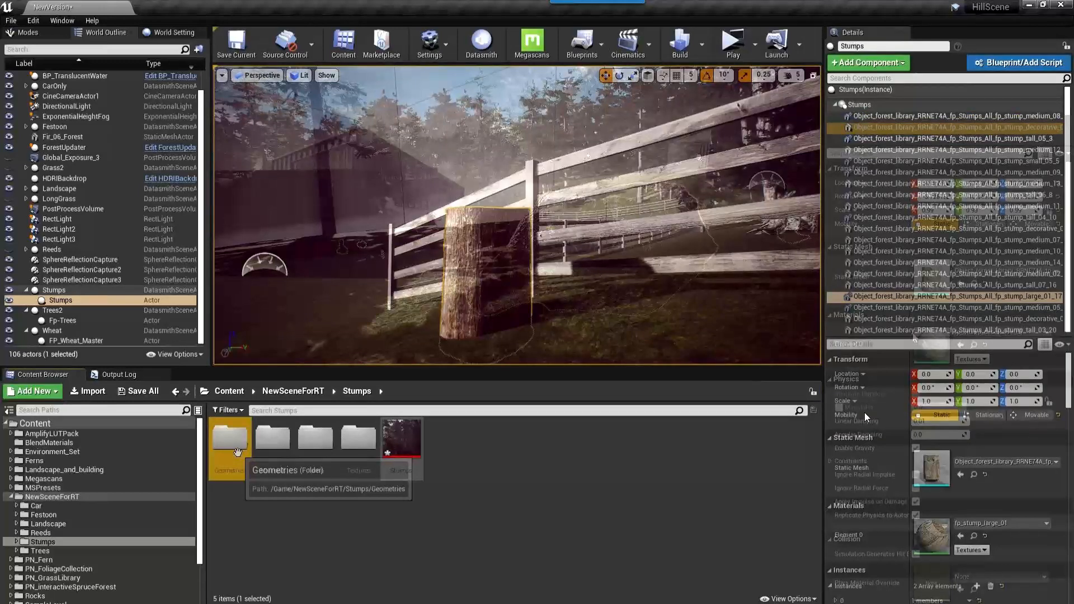
double_click(237, 452)
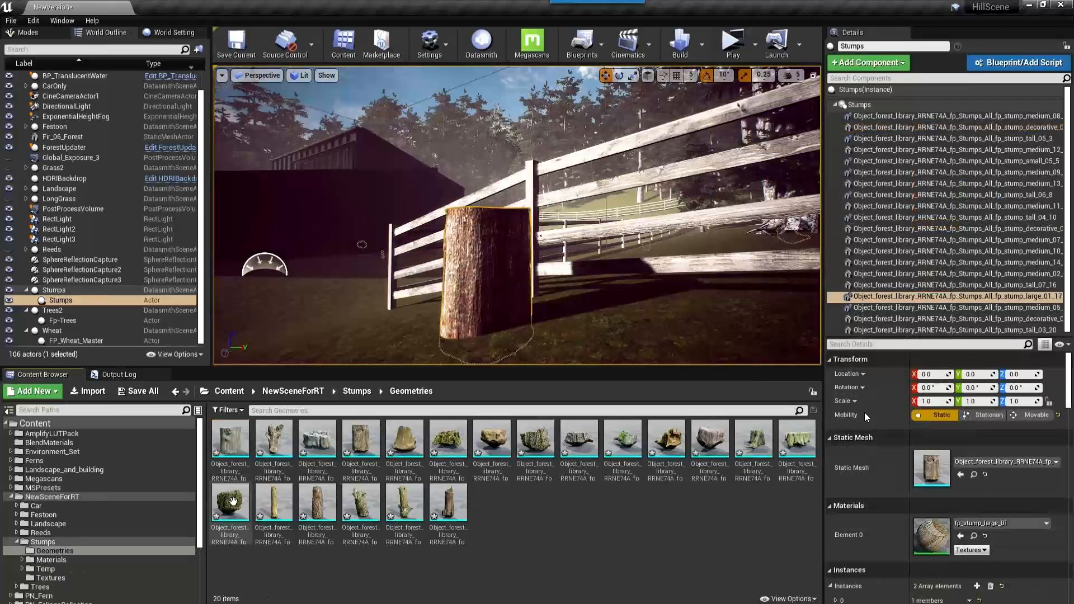
left_click(233, 501)
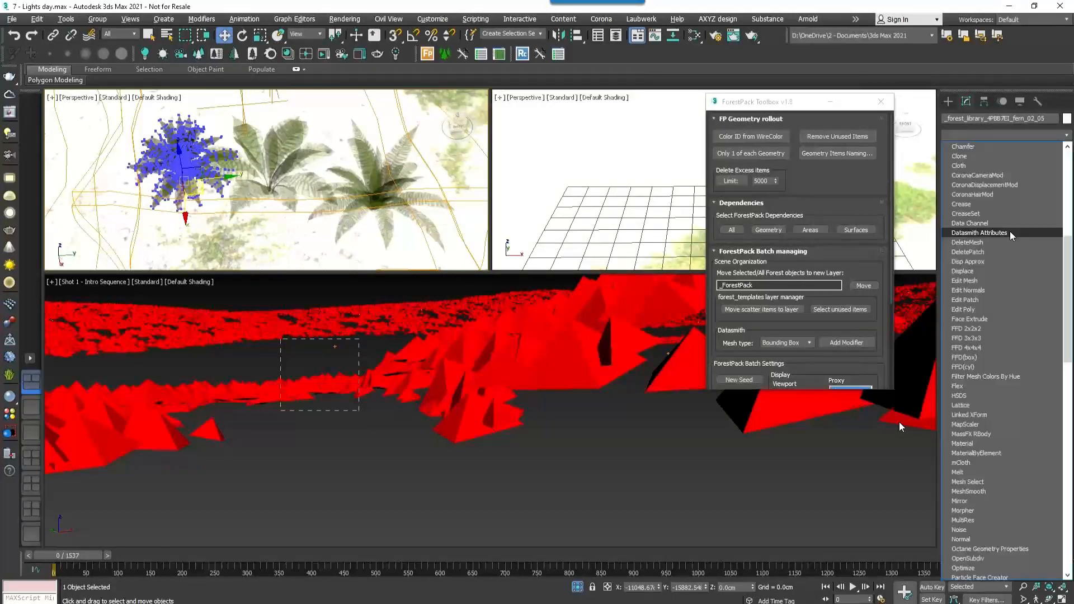
Step: Switch to 3ds Max and add a Datasmith Attributes modifier to the selected fern, exporting its geometry as Bounding Box
left_click(1011, 233)
left_click(1042, 352)
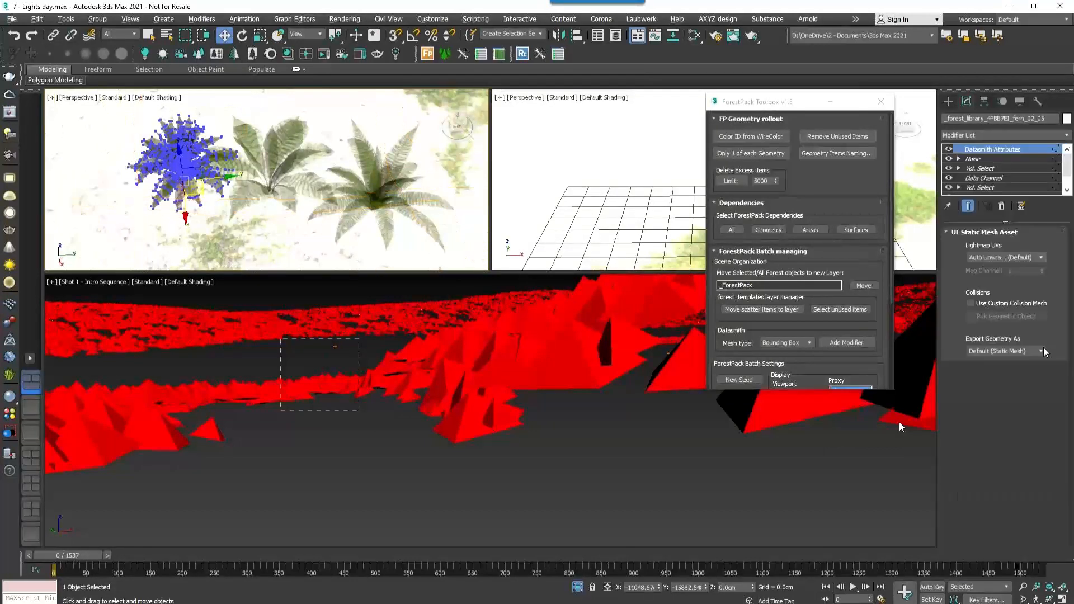
left_click(1021, 381)
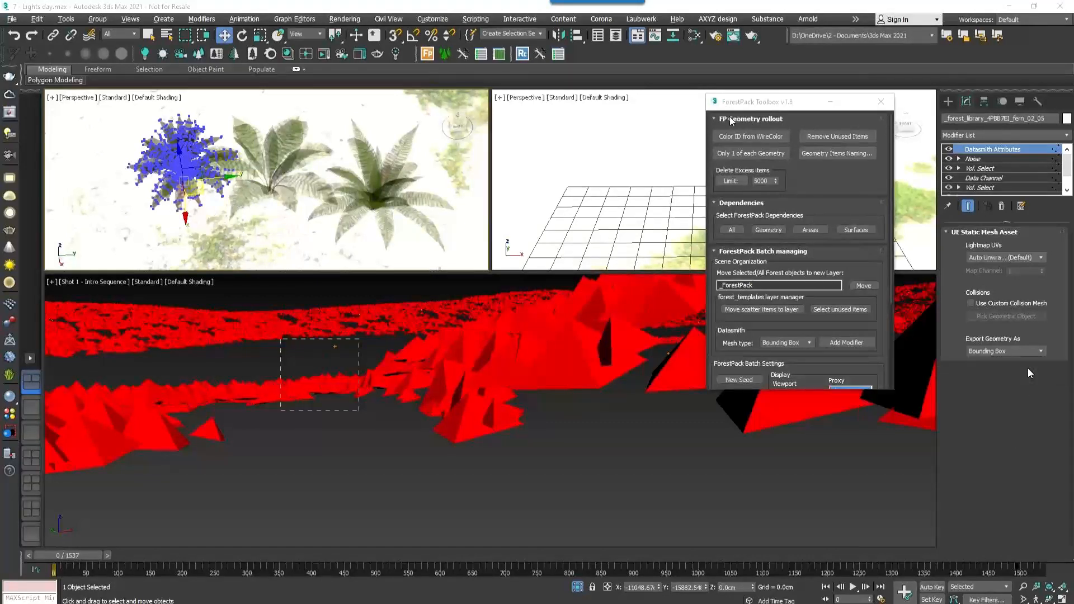
Step: Select the fp_ferns Forest object and open the Datasmith mesh type choices in ForestPack Toolbox
left_click(737, 372)
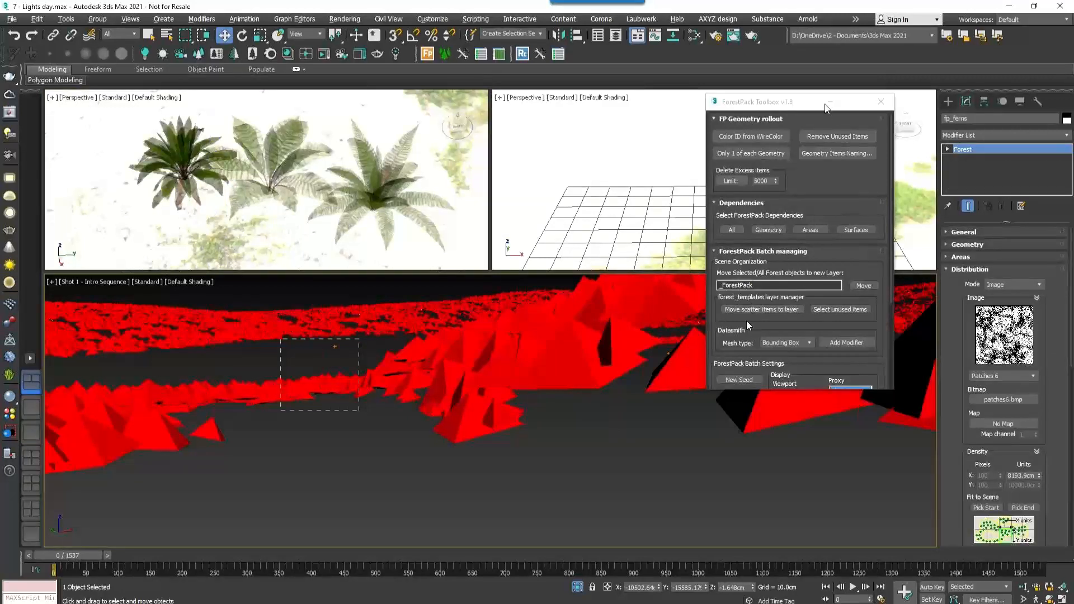
left_click_drag(825, 106, 759, 108)
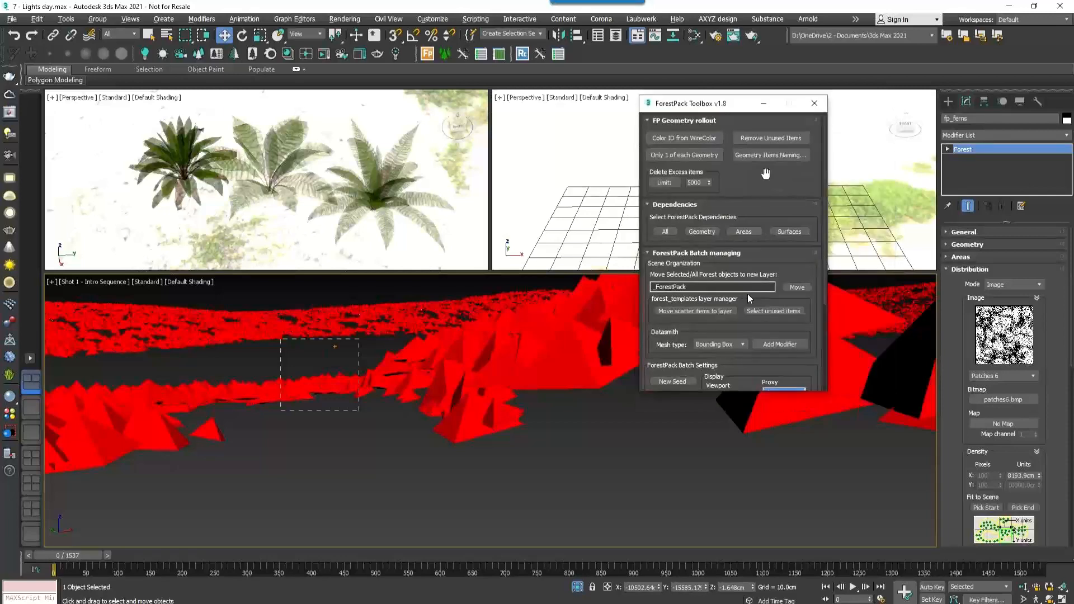
mouse_move(767, 191)
left_mouse_down()
mouse_move(773, 78)
mouse_move(776, 188)
left_mouse_up()
scroll(670, 325, "down", 2)
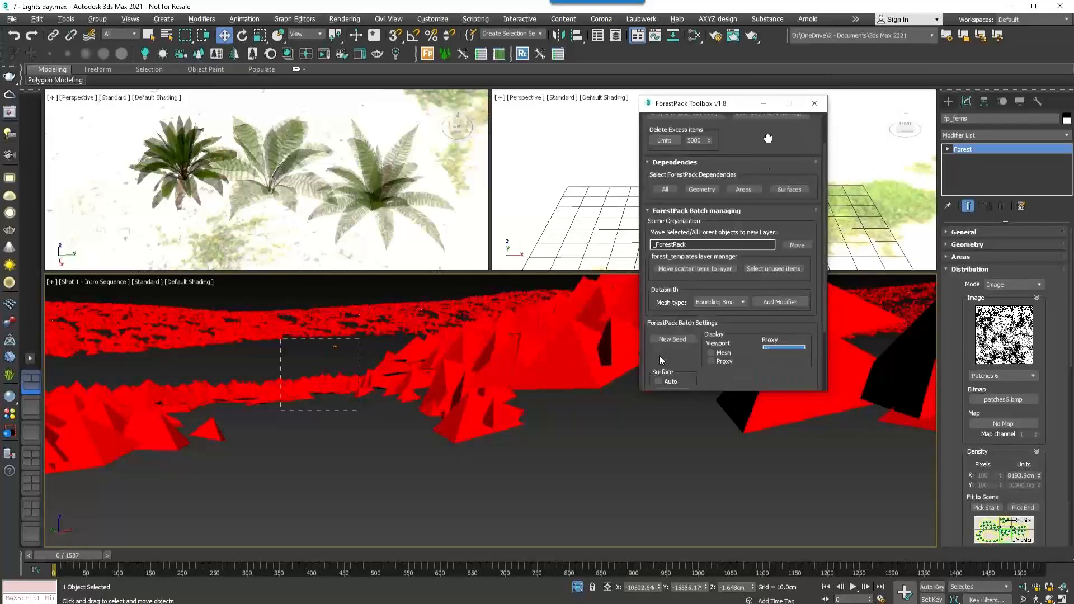
scroll(662, 360, "down", 3)
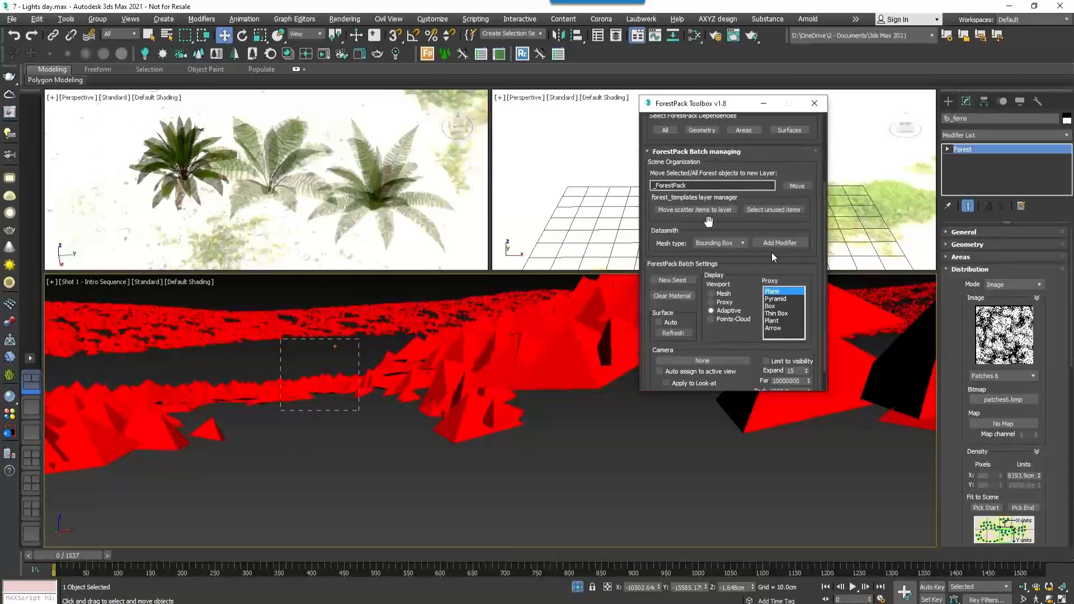
scroll(706, 232, "down", 1)
left_click(713, 235)
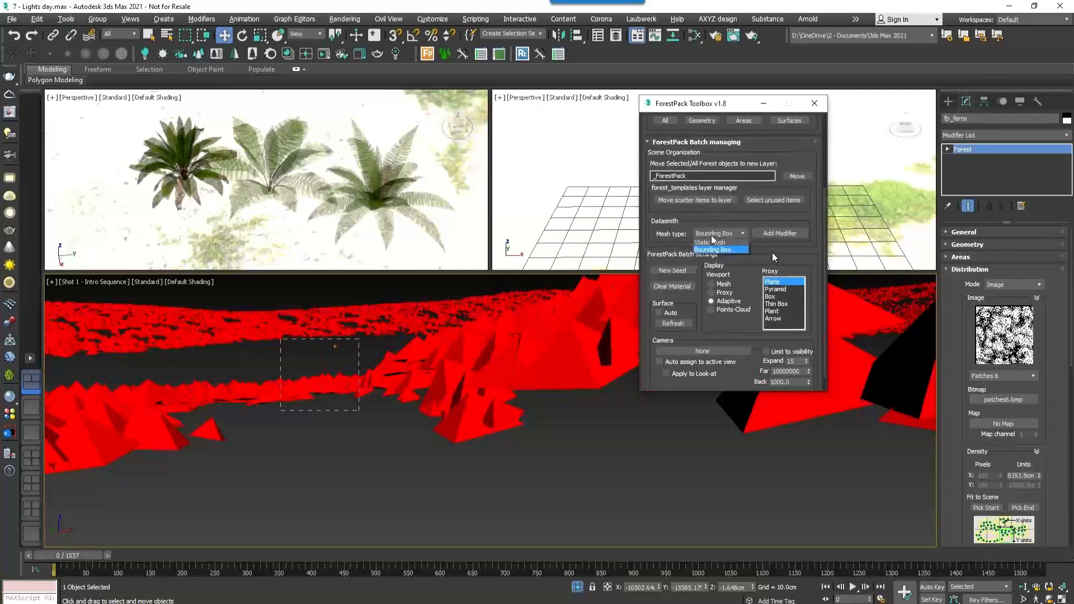
left_click(713, 237)
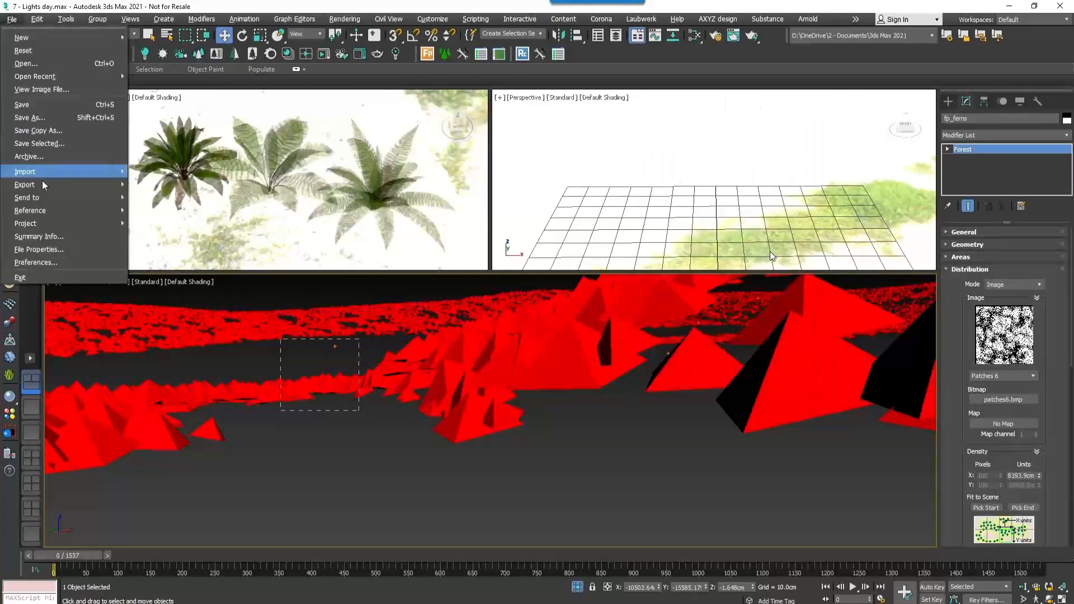
Step: Export the selected fp_ferns object as the Unreal Datasmith file Ferns, including Selection with Current Frame Only transforms
left_click(476, 321)
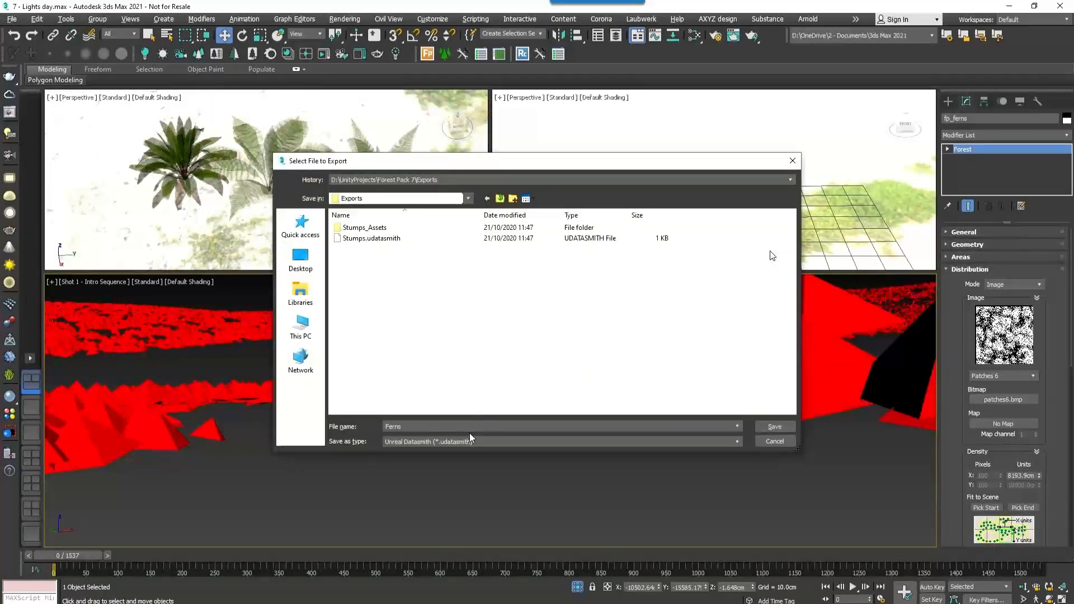
key("Return")
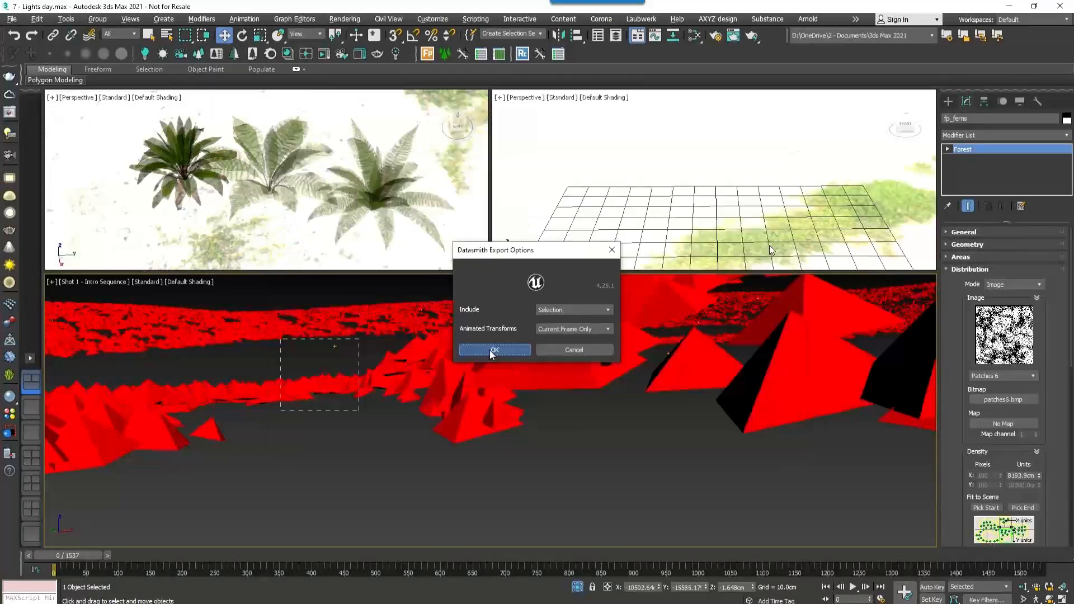
left_click(490, 350)
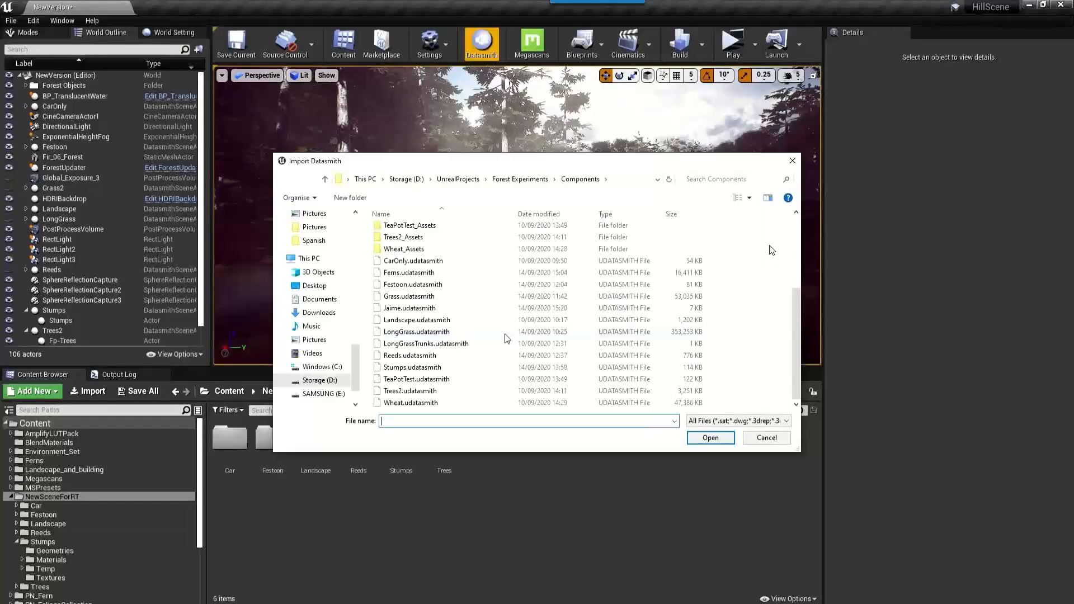
Step: Switch to Unreal Editor, import Ferns.udatasmith into the NewSceneForRT folder and look over the placed fern instances
double_click(439, 277)
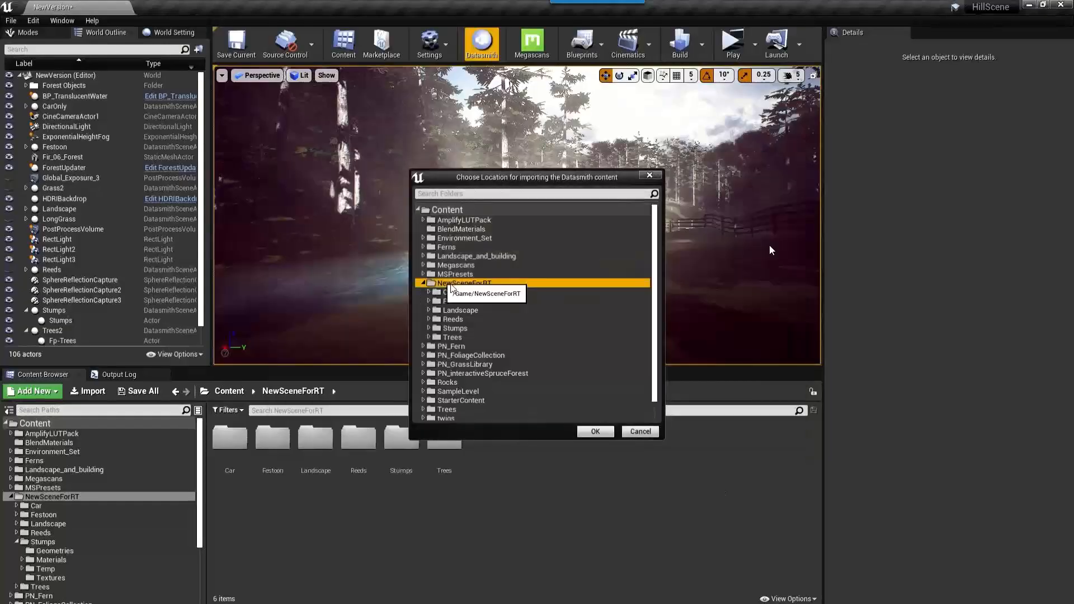
left_click(610, 431)
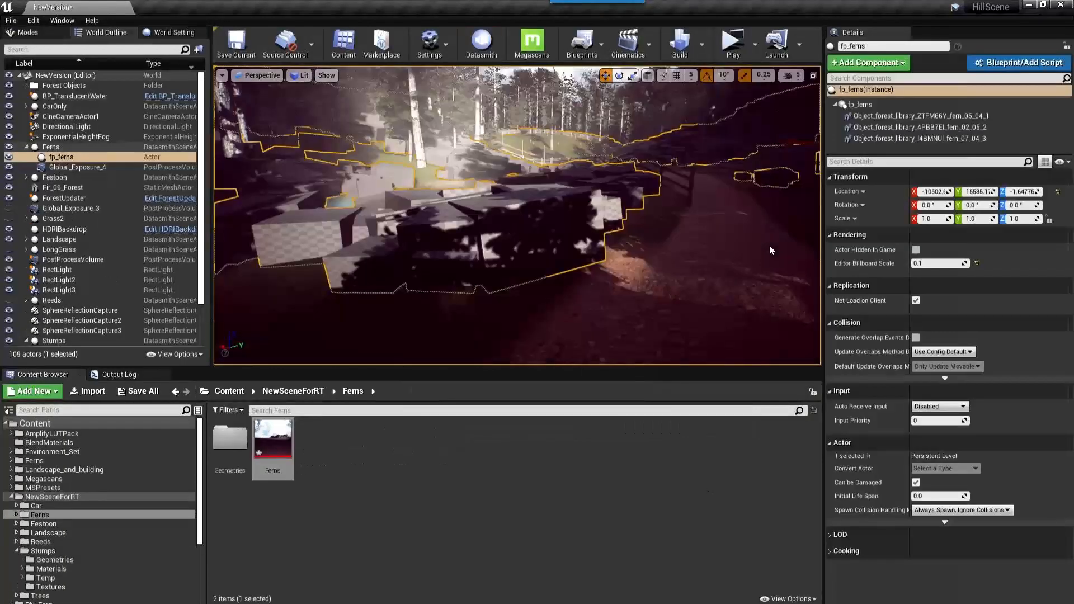
scroll(770, 245, "up", 5)
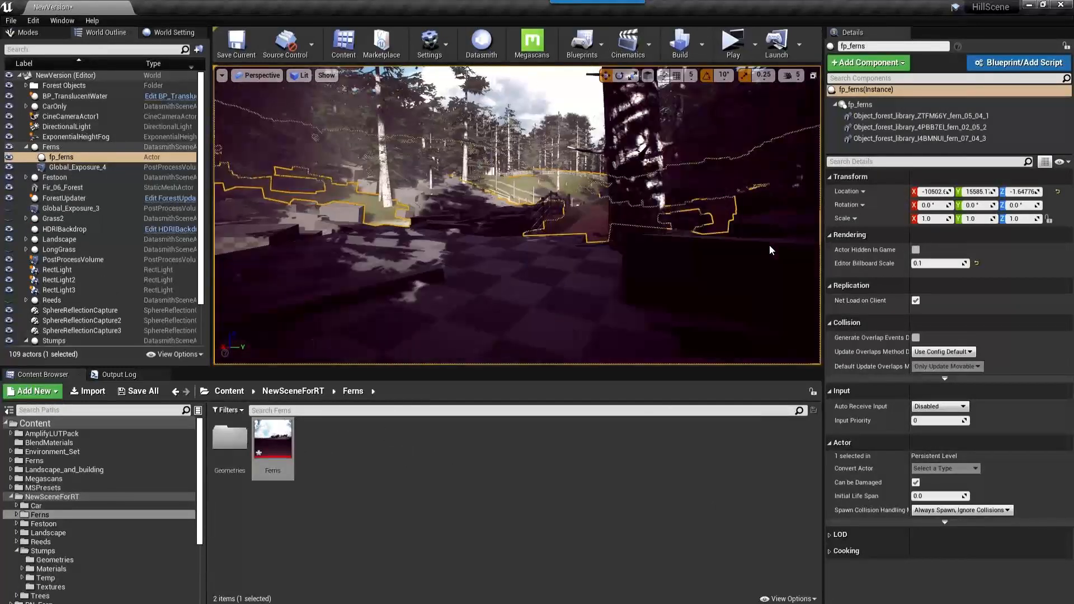
scroll(770, 245, "down", 4)
scroll(770, 245, "up", 3)
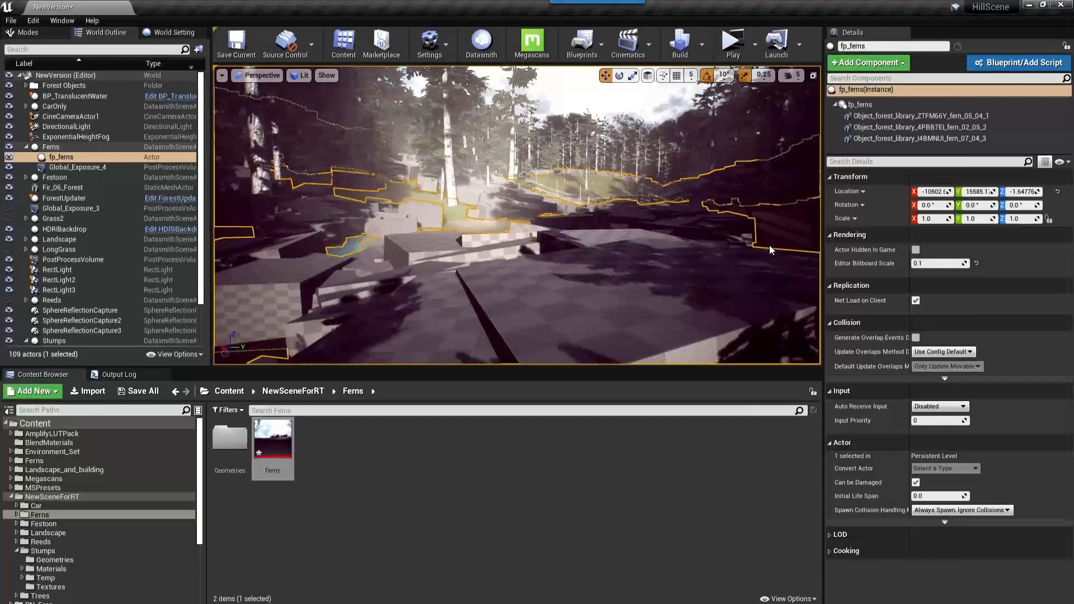
scroll(770, 249, "up", 3)
Step: Open Content Browser 2 and copy fern_01_01 from PN_Fern/Meshes into the Ferns Geometries folder
left_click(62, 21)
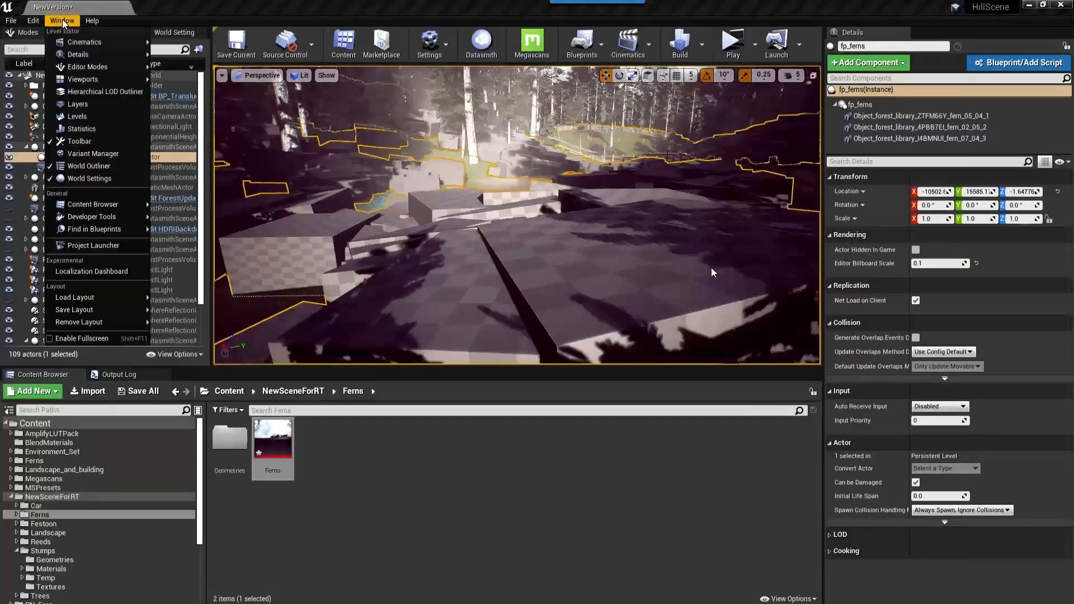
mouse_move(124, 209)
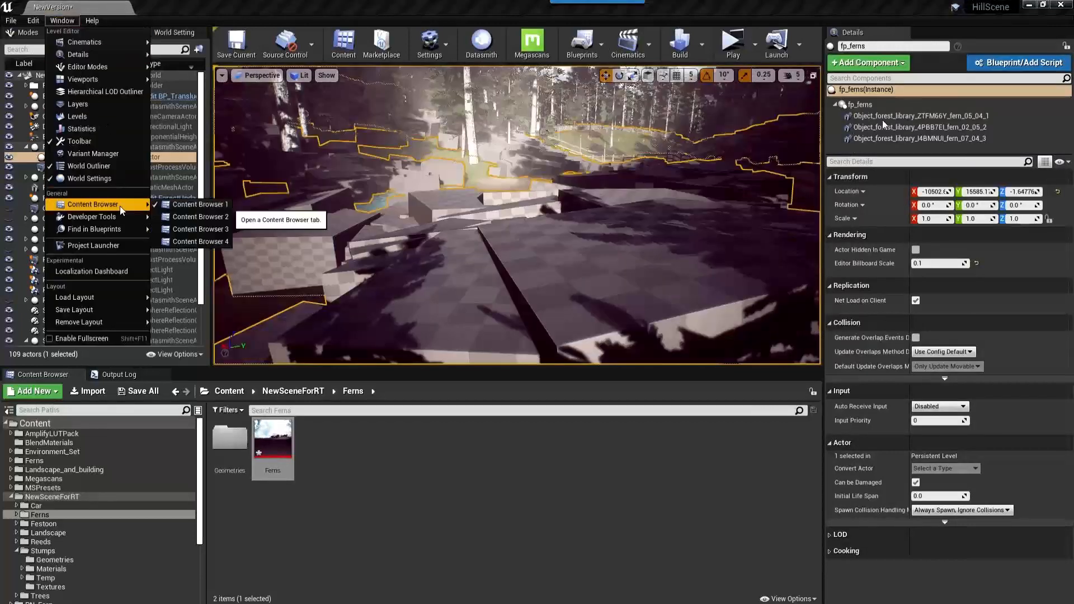
left_click(190, 217)
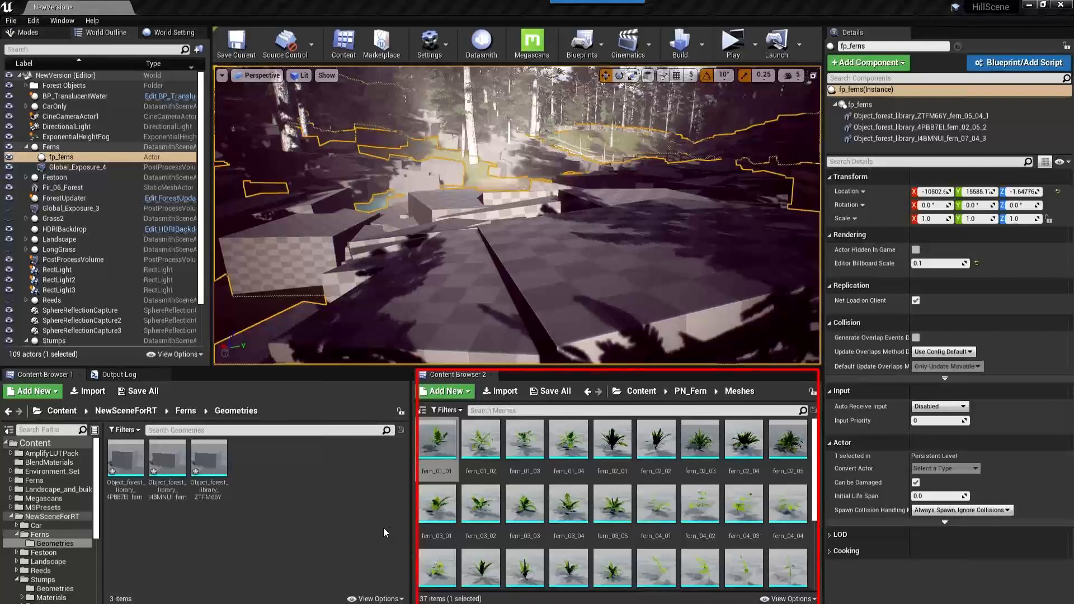
left_click_drag(439, 443, 288, 461)
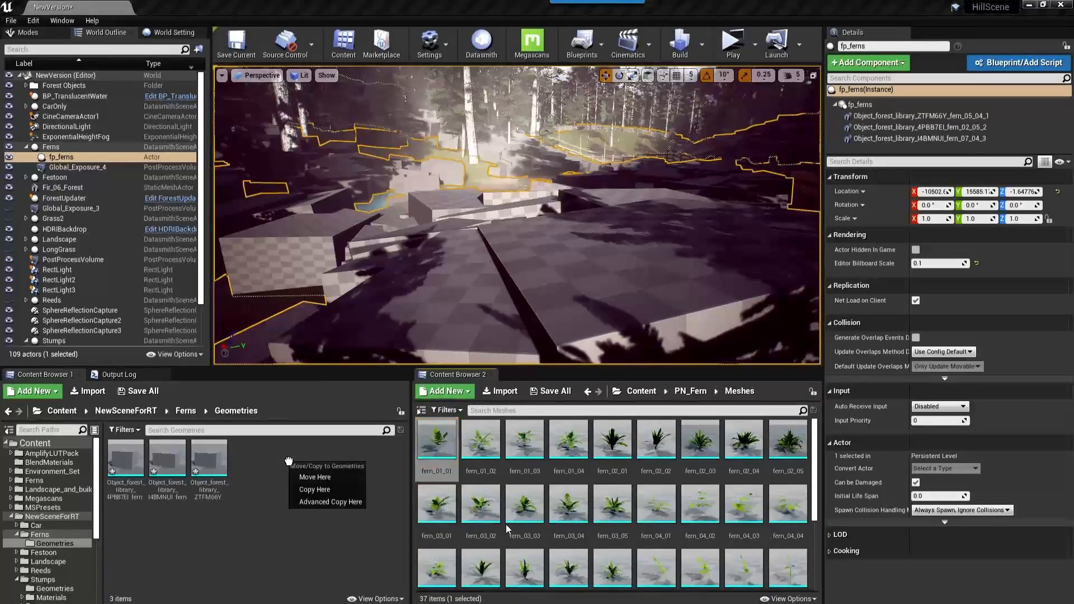
left_click(314, 472)
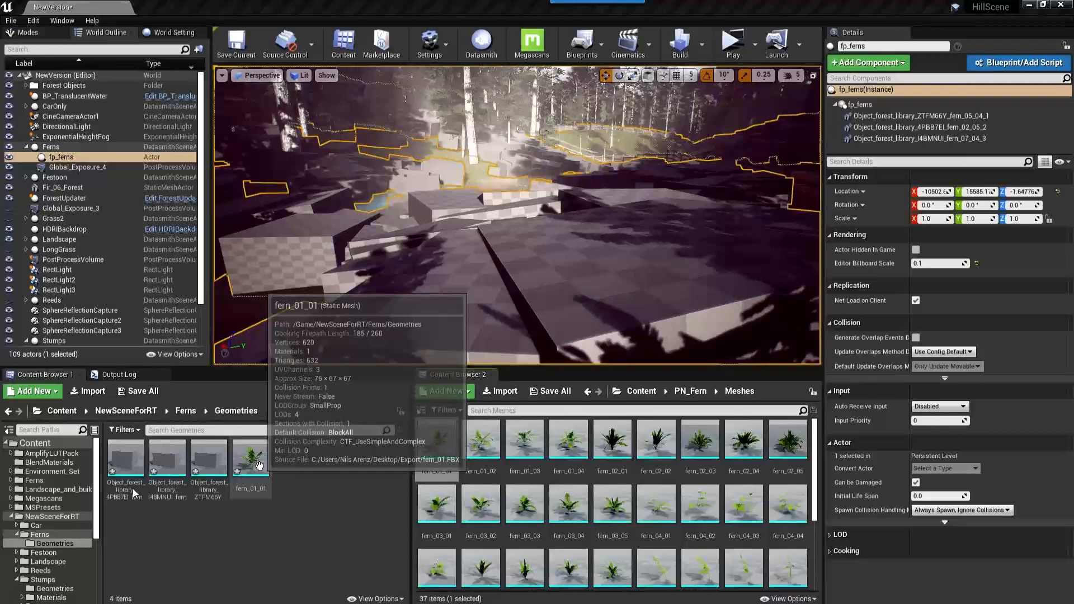
Step: Copy fern_08_03 into the Ferns Geometries folder and consolidate the 4PBB7EI placeholder mesh's references to fern_05_01
left_click(257, 464)
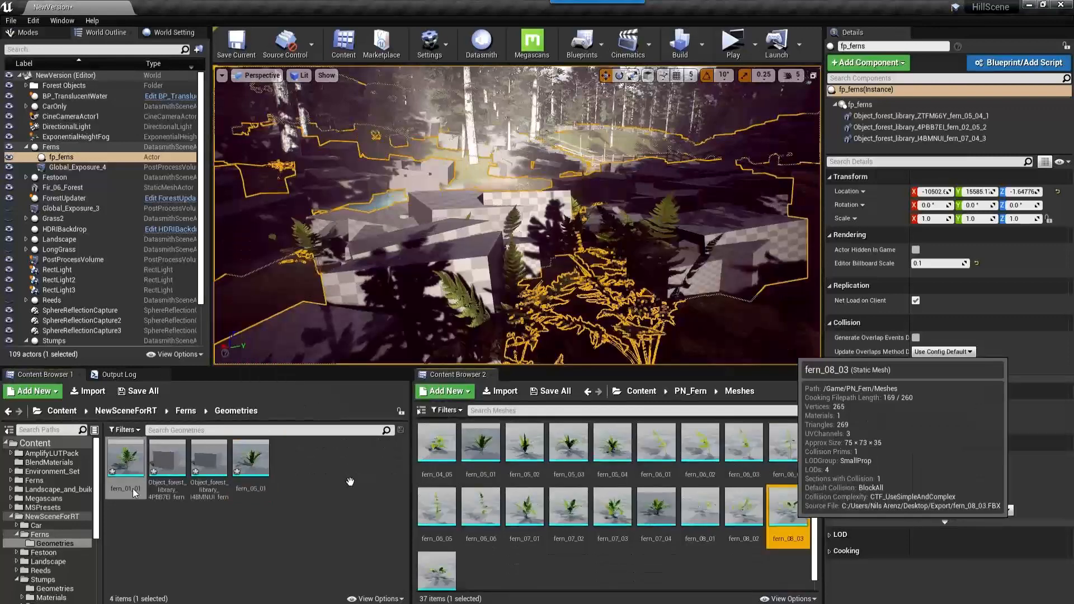
left_click_drag(790, 517, 343, 498)
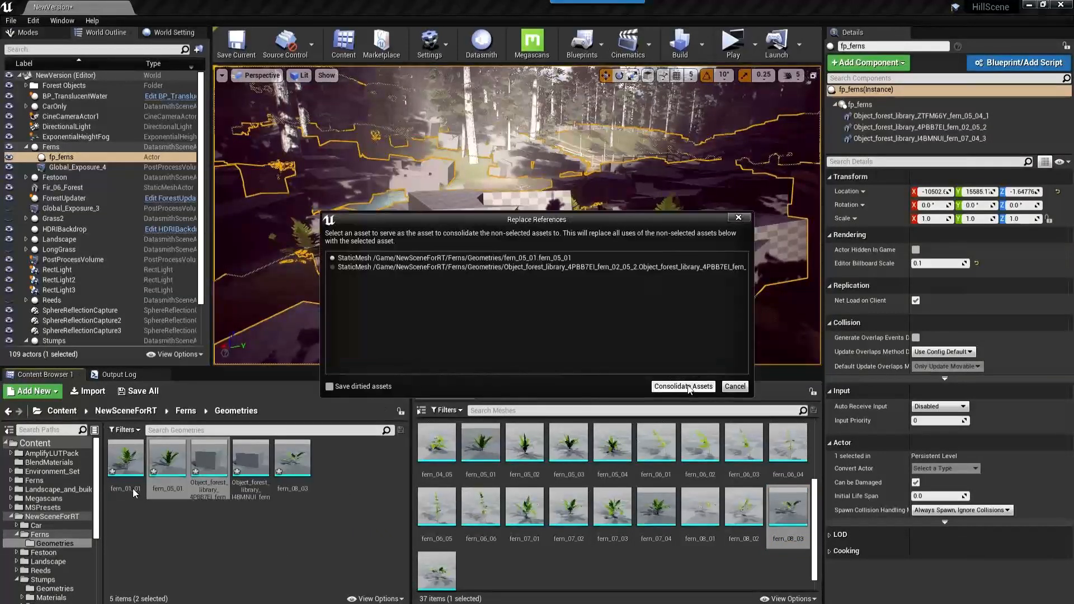
left_click(684, 386)
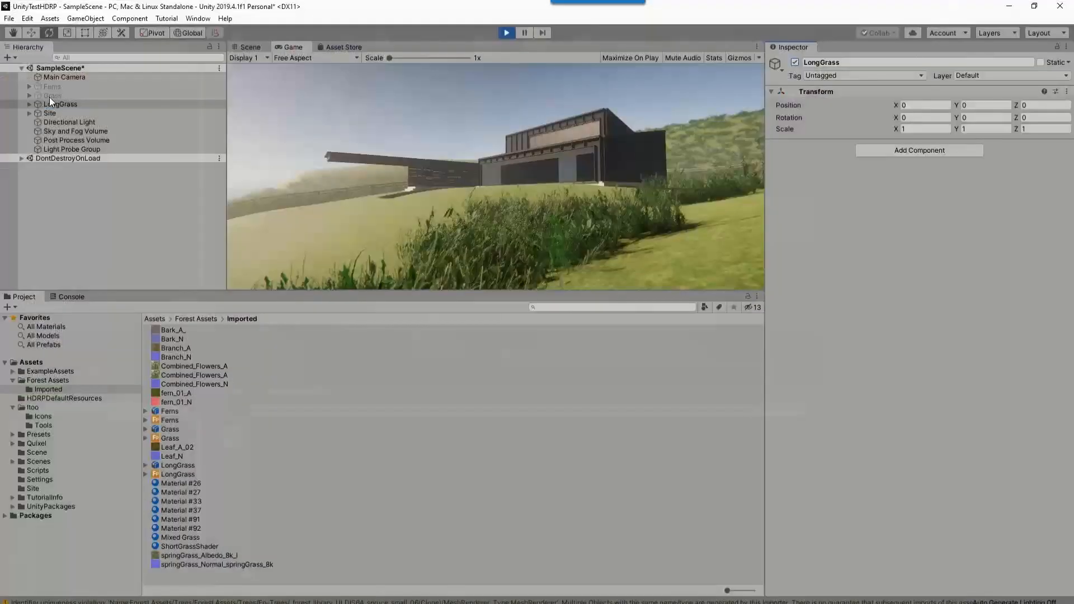
Step: Switch to Unity and enable the Grass object in the running SampleScene
left_click(218, 95)
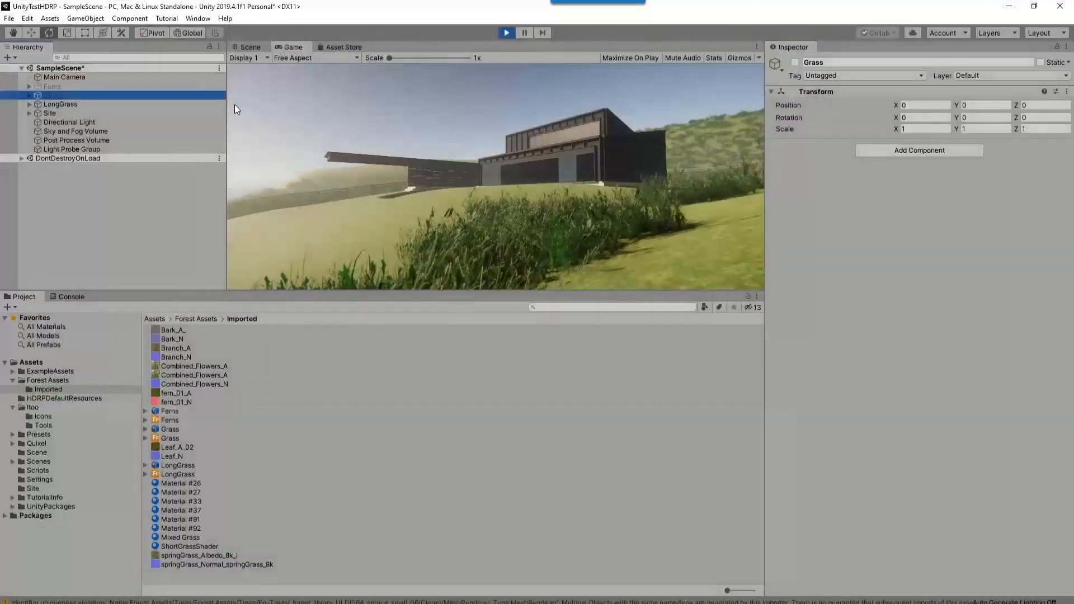
left_click(795, 62)
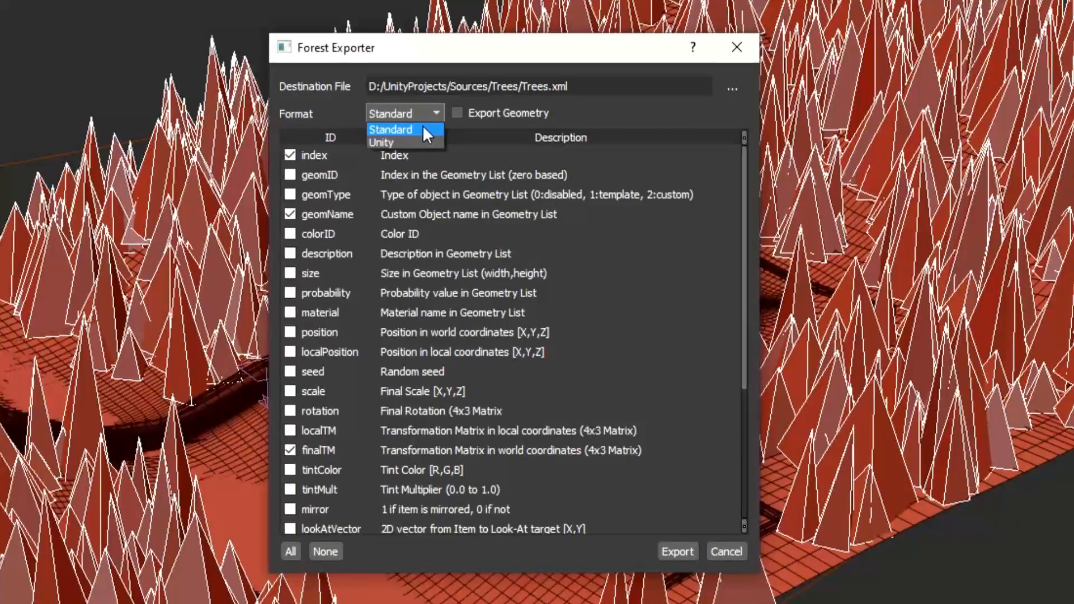
Step: In Forest Exporter, set the export format to Unity and browse for the destination file
left_click(415, 142)
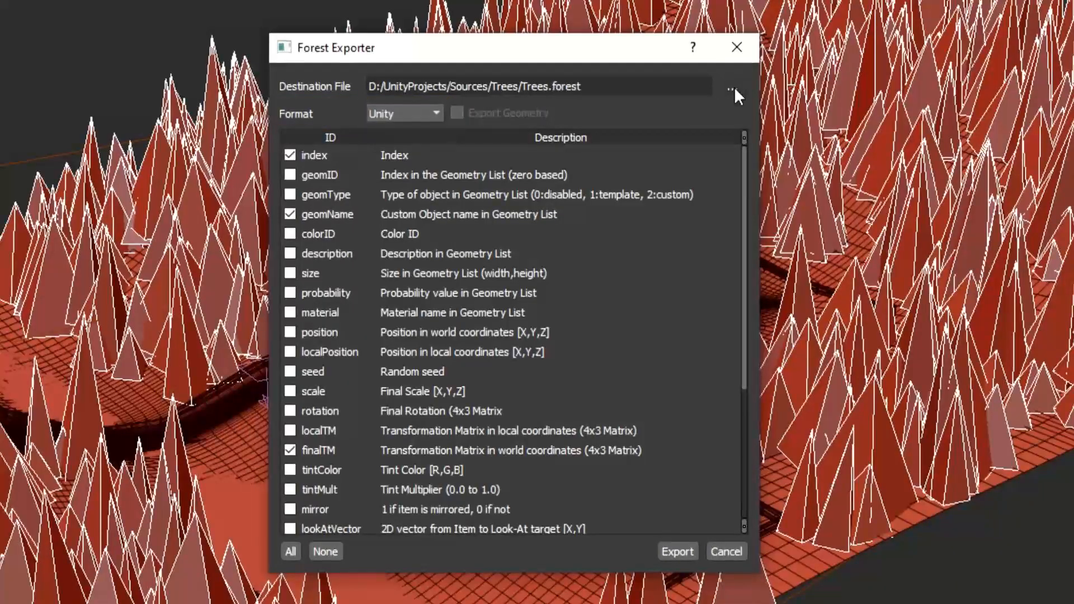
left_click(733, 89)
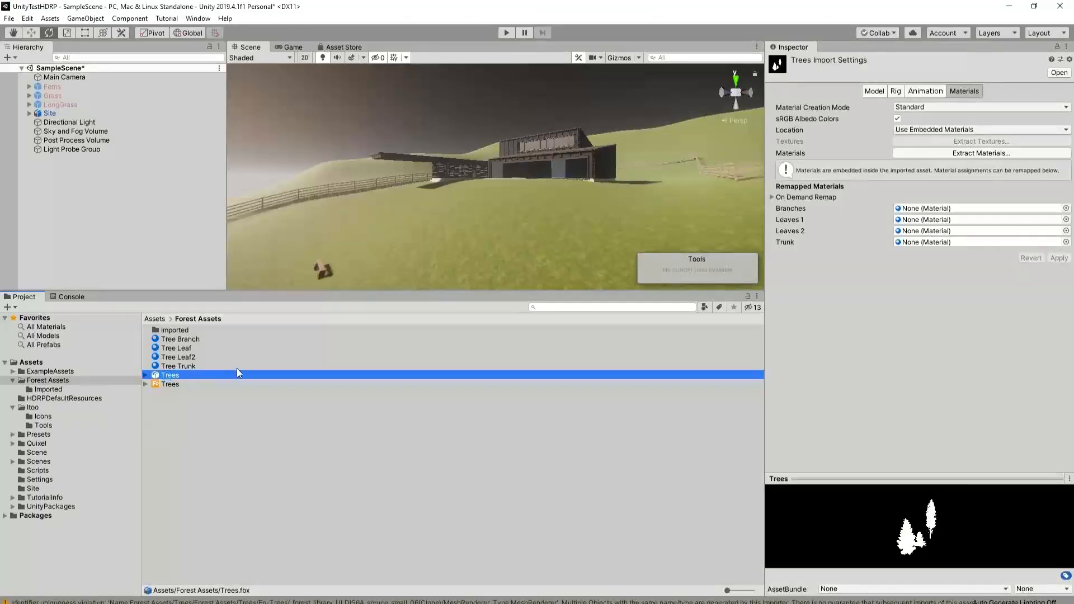
Step: In Unity, add the Trees.forest asset from the Forest Assets folder to SampleScene
left_click(170, 384)
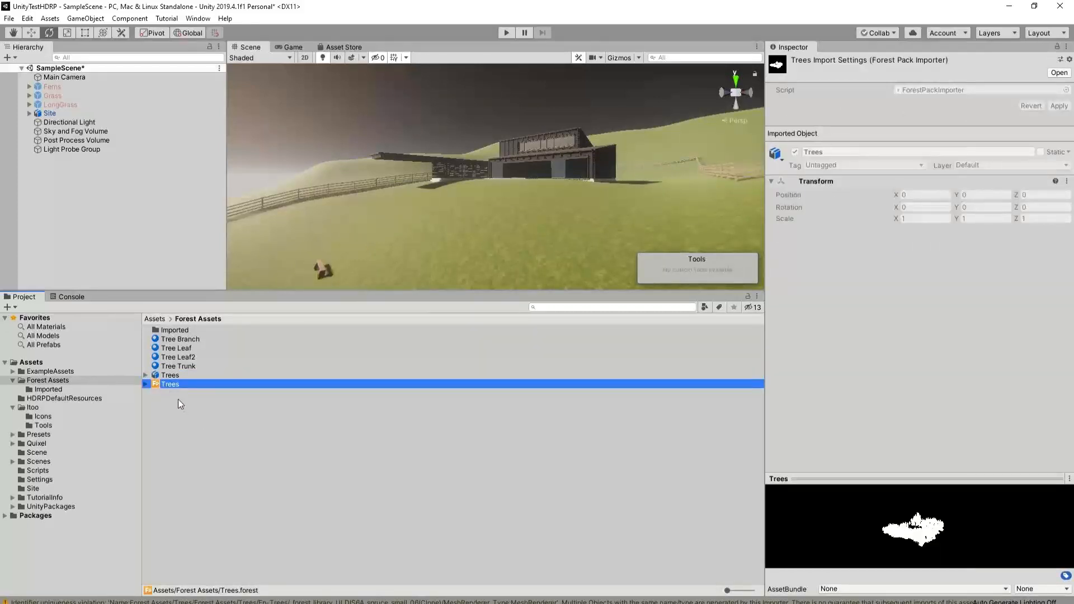
left_click_drag(156, 384, 93, 214)
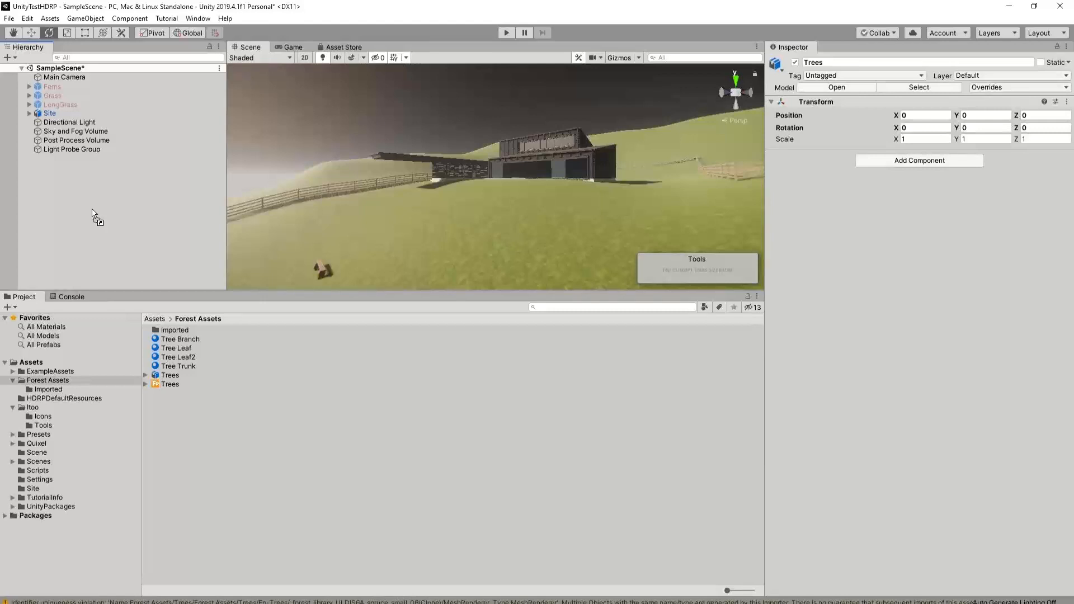
left_click_drag(95, 217, 125, 233)
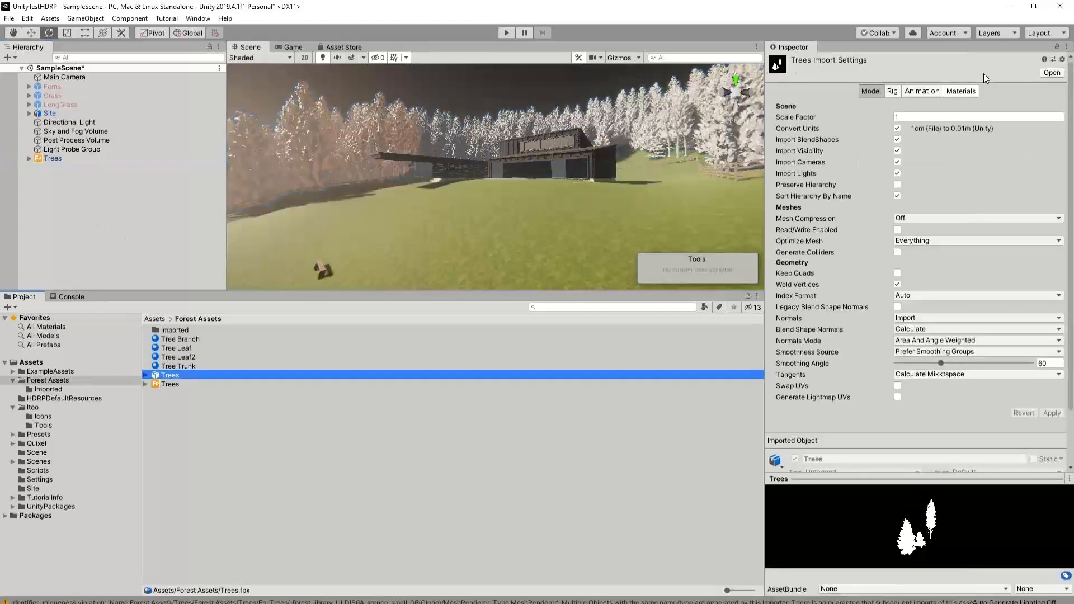
Step: Extract the Trees model's embedded materials into the Forest Assets folder and view Branches, Leaves 1 and Leaves 2
left_click(965, 92)
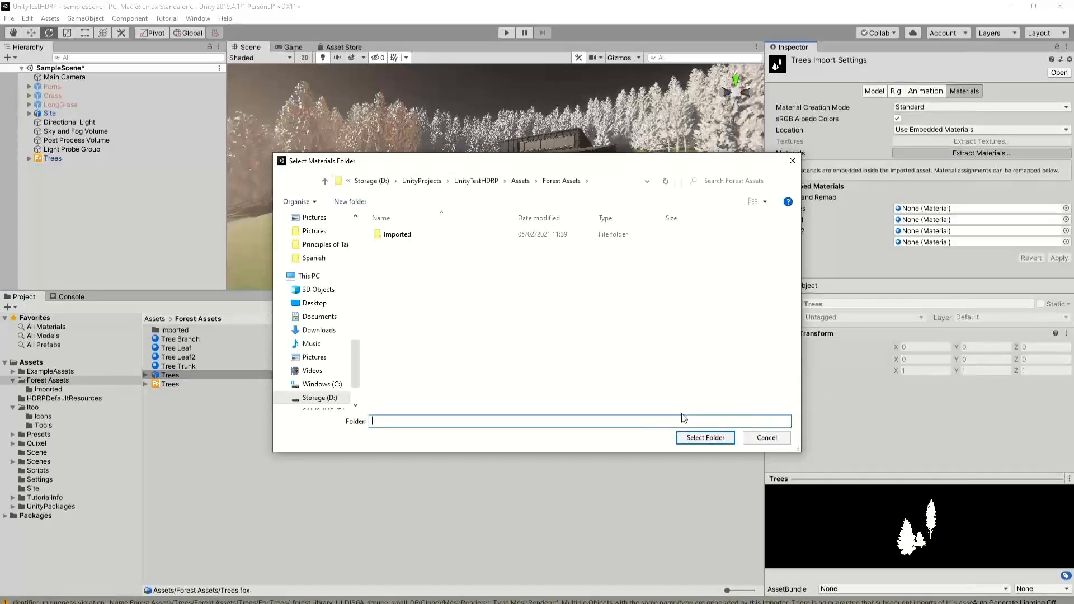
left_click(706, 438)
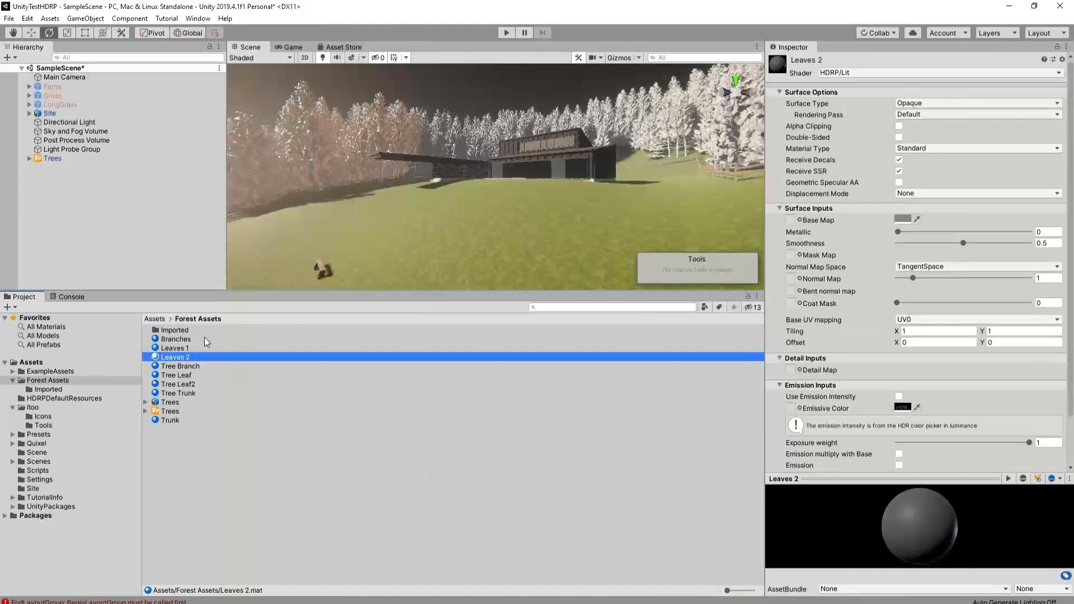
left_click(203, 338)
left_click(195, 348)
left_click(194, 357)
Step: Remap the Trees model's Branches material to Tree Branch and Leaves 1 to Tree Leaf, and apply the import settings
left_click(436, 401)
left_click(171, 367)
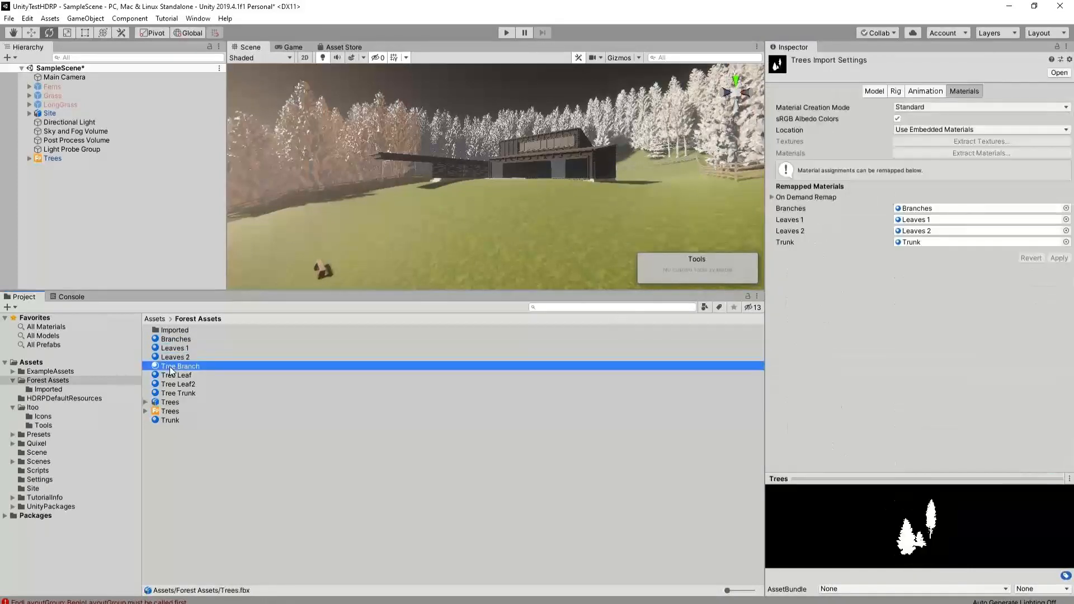
left_click_drag(171, 371, 923, 208)
left_click_drag(881, 256, 924, 231)
mouse_move(184, 376)
left_mouse_down()
mouse_move(965, 232)
mouse_move(963, 224)
left_mouse_up()
left_click(1059, 258)
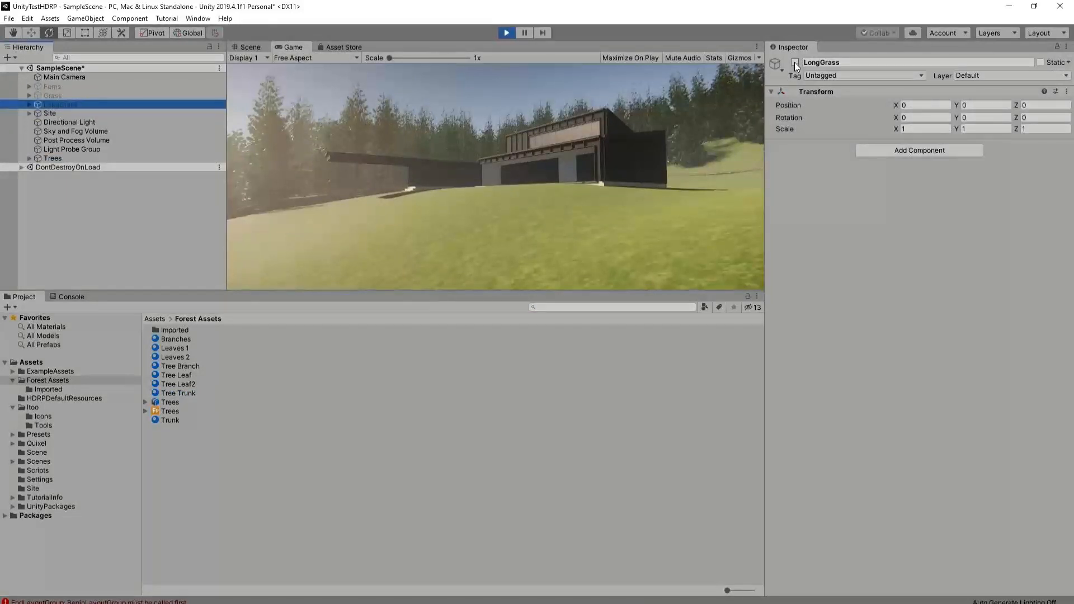
Step: Enable the LongGrass object in the running scene and select the Grass object
left_click(794, 62)
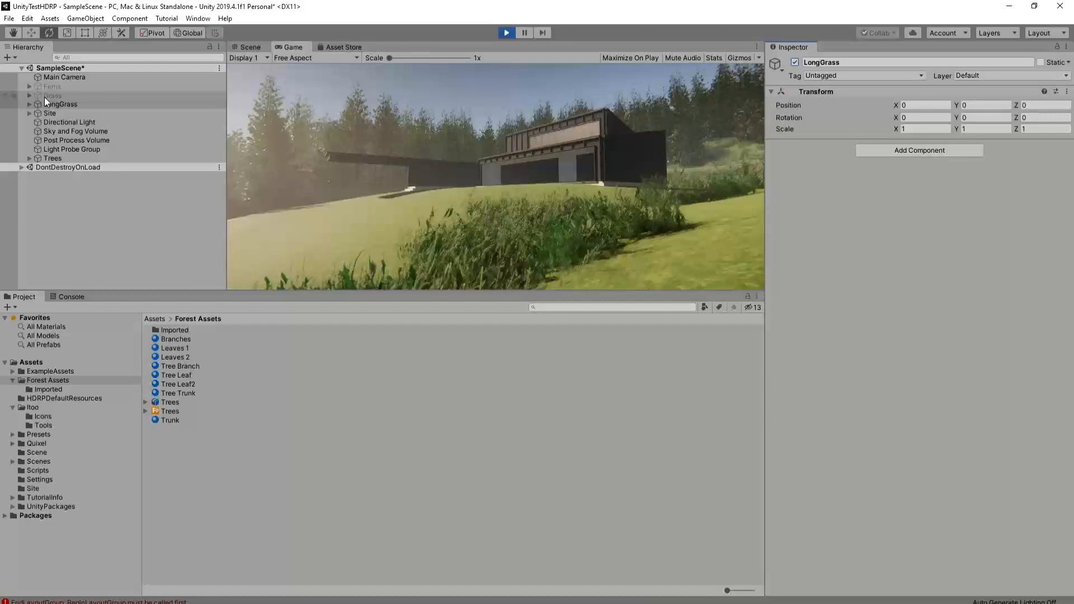
left_click(45, 96)
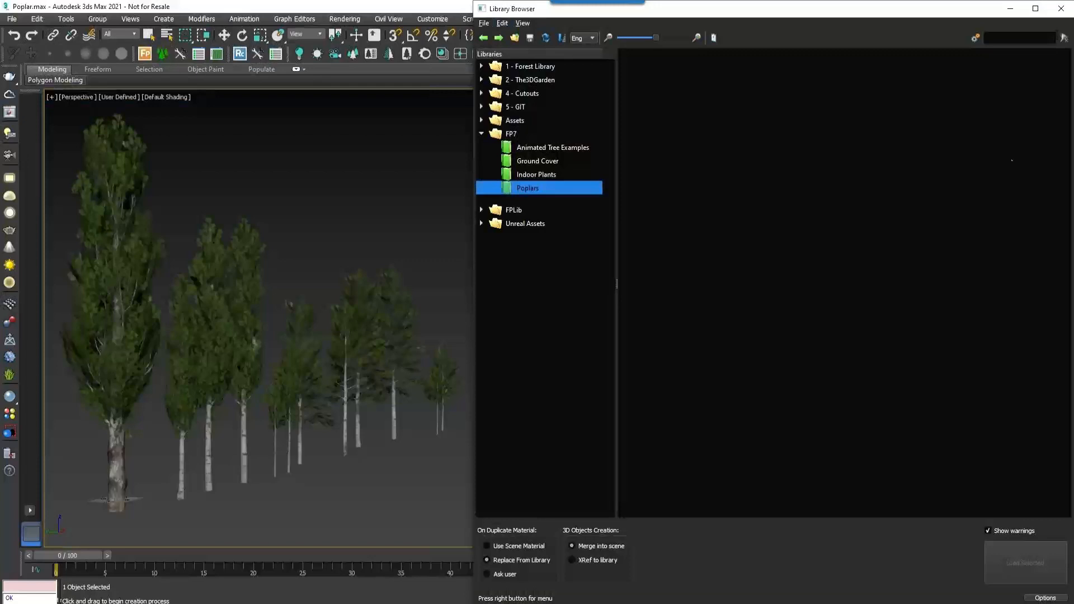
Step: Select all the poplar trees in the scene and open the object import settings for the Poplars library
left_click(1062, 8)
left_click(980, 102)
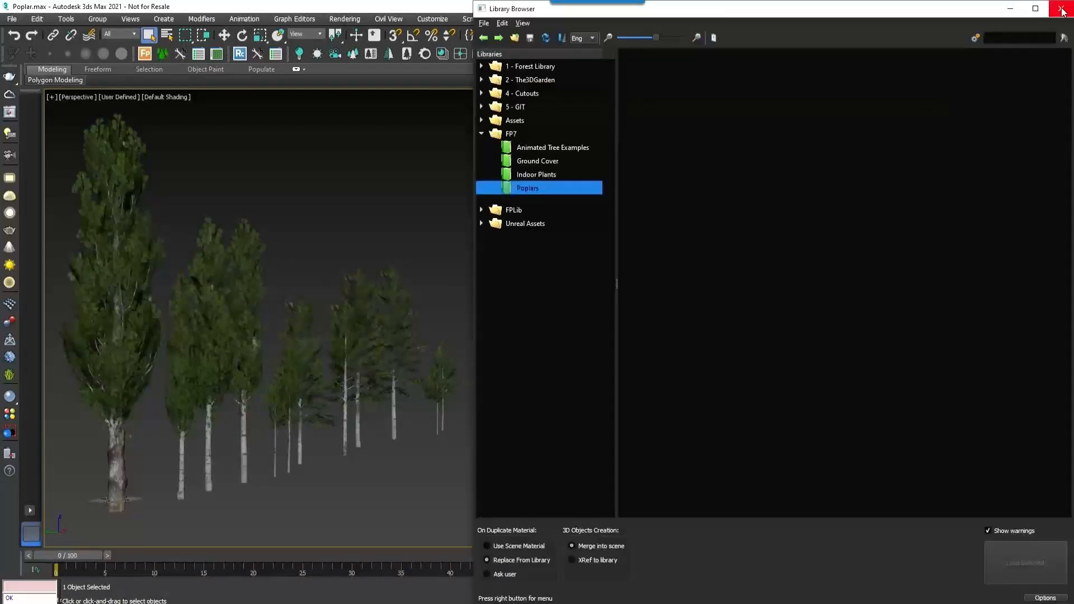
left_click_drag(451, 276, 95, 438)
left_click(546, 191)
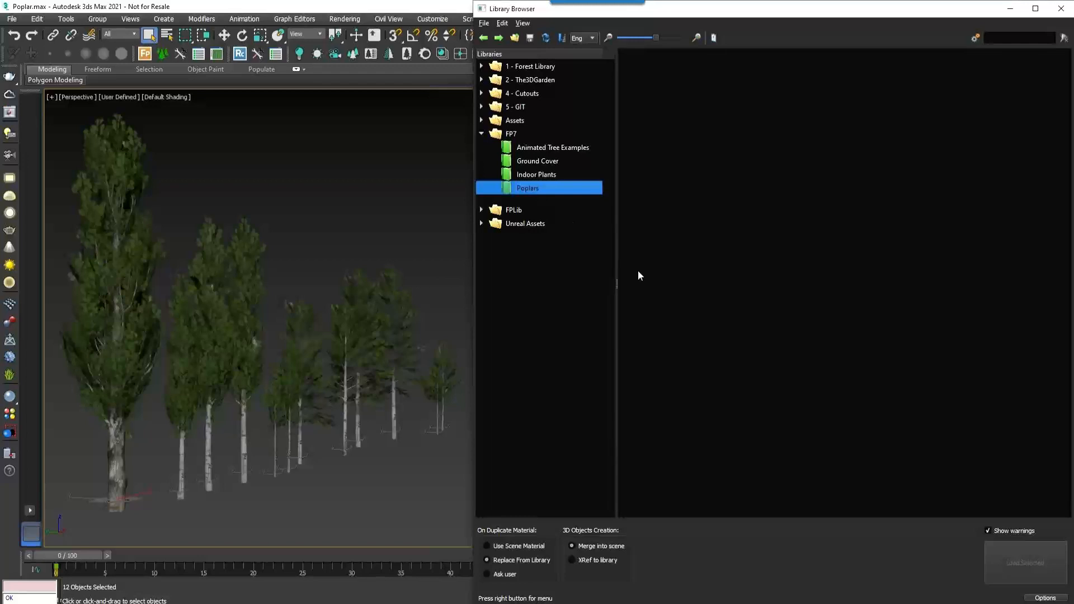
right_click(735, 117)
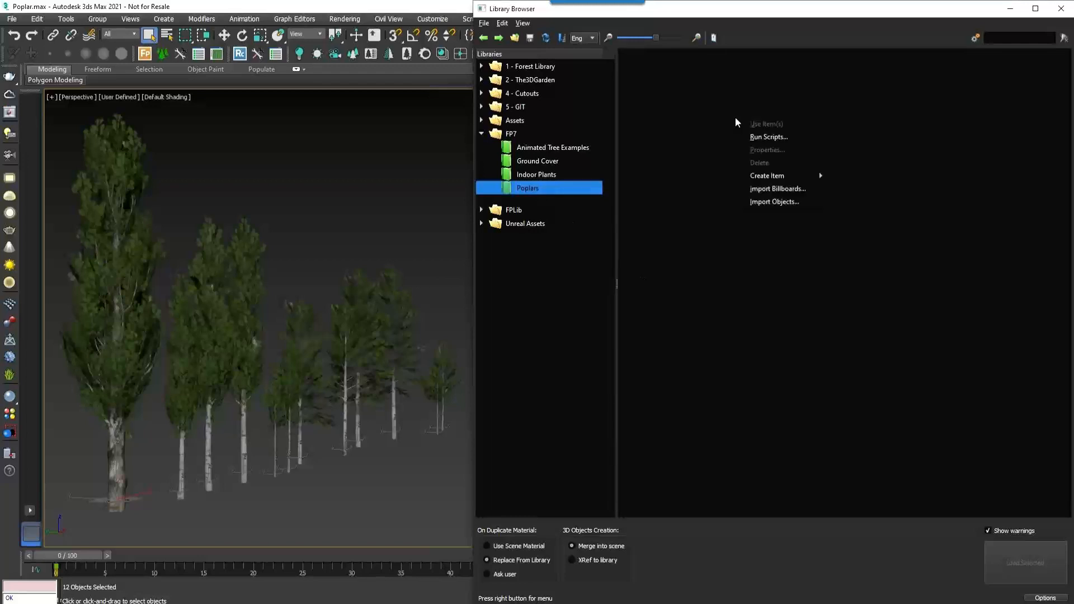
left_click(770, 203)
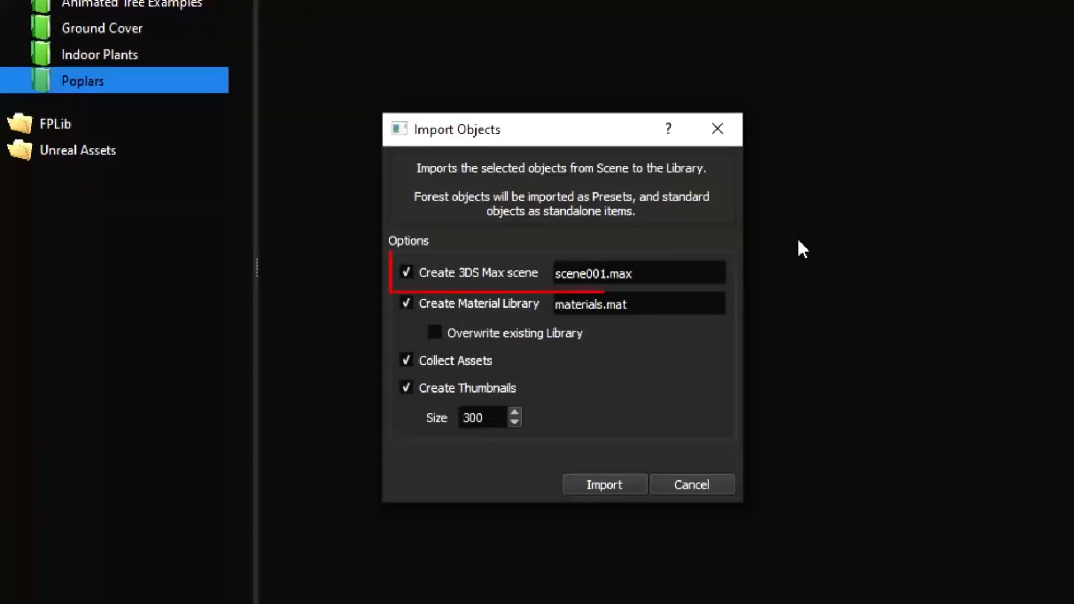
Step: Name the 3ds Max scene that the import creates Poplars.max
left_click(680, 284)
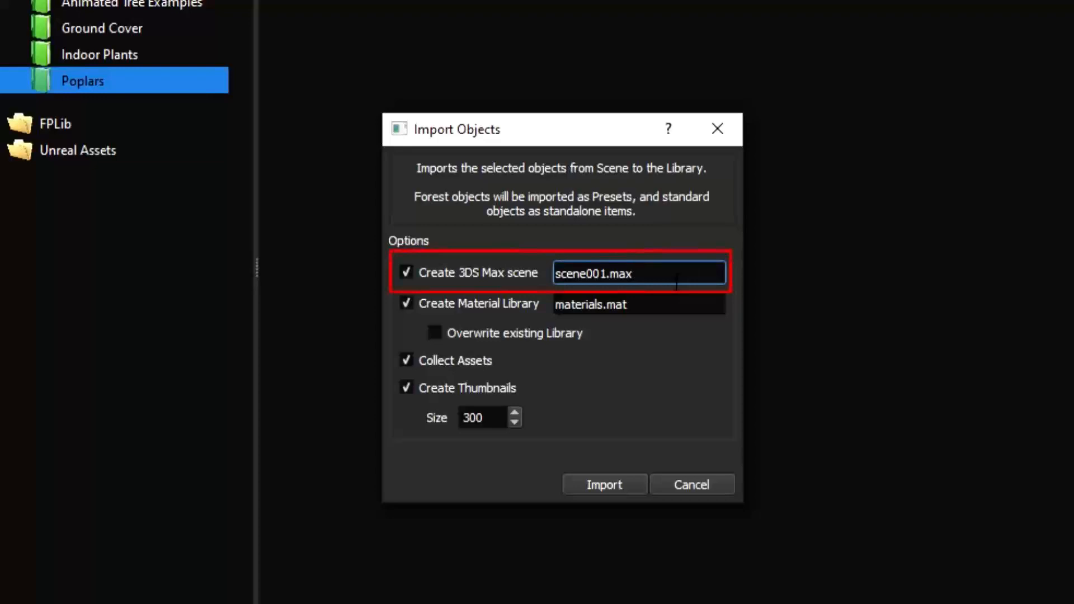
key("Left")
key("Left")
key("Left")
key("Left")
key("shift+Home")
type("Poplars")
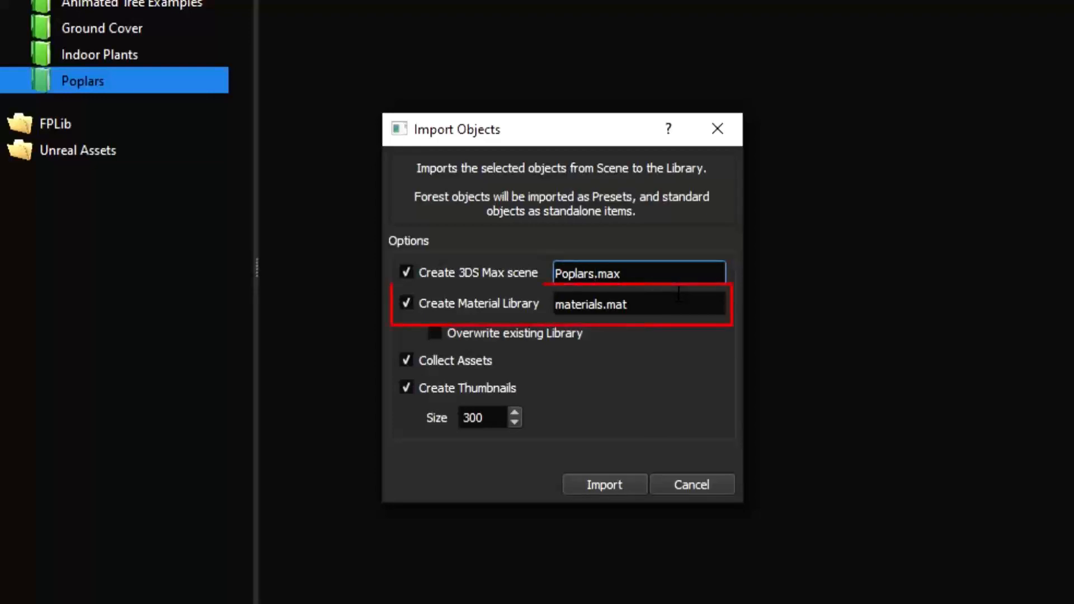
Step: Name the material library that the import creates Poplars.mat
left_click(676, 304)
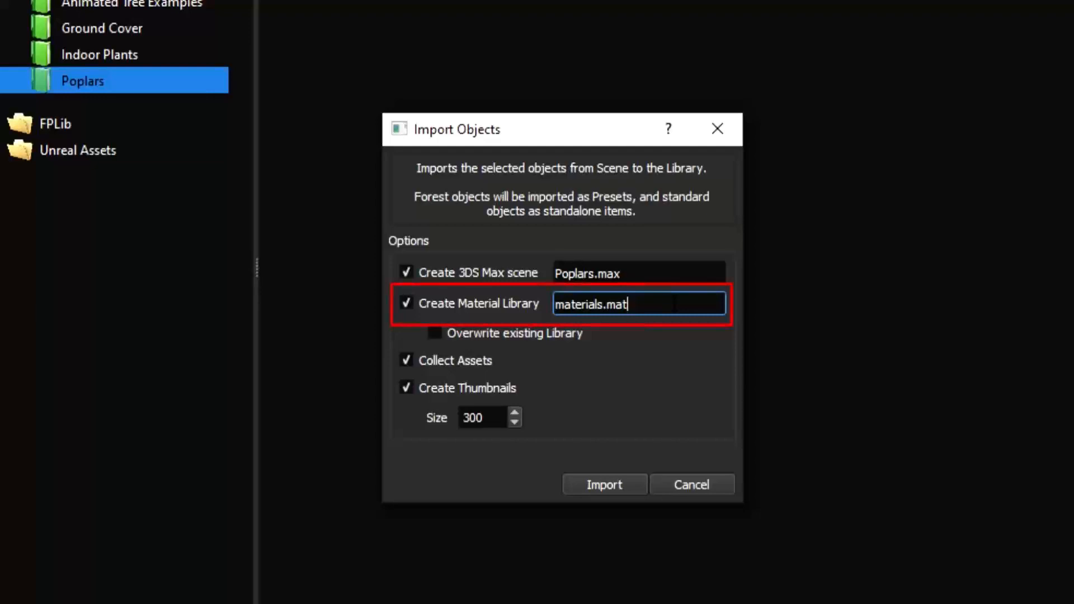
double_click(602, 305)
type("POpla")
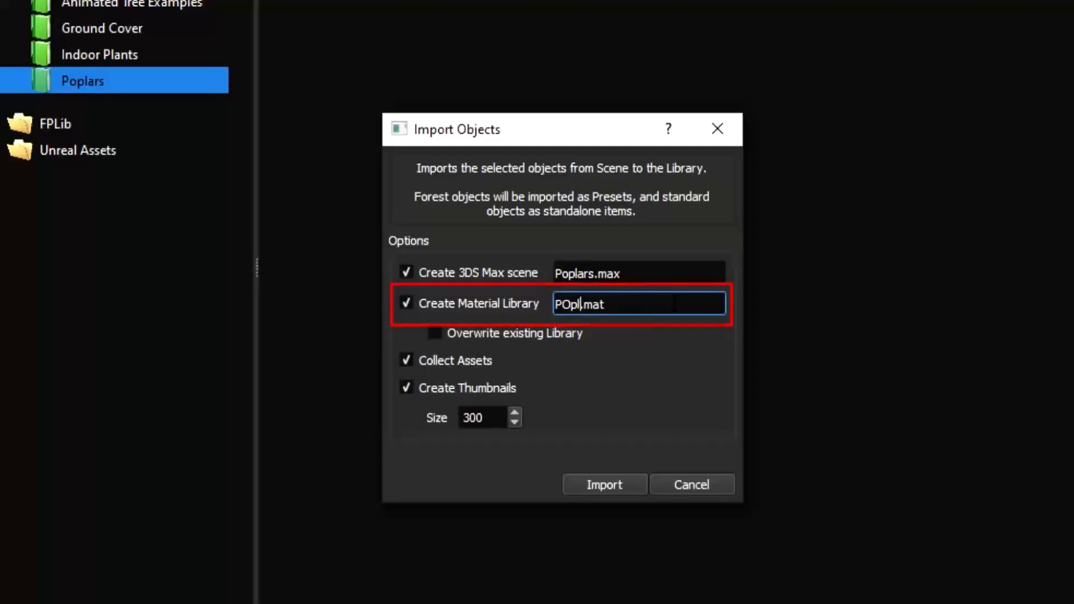
key("BackSpace")
key("BackSpace")
key("BackSpace")
key("BackSpace")
type("oplars")
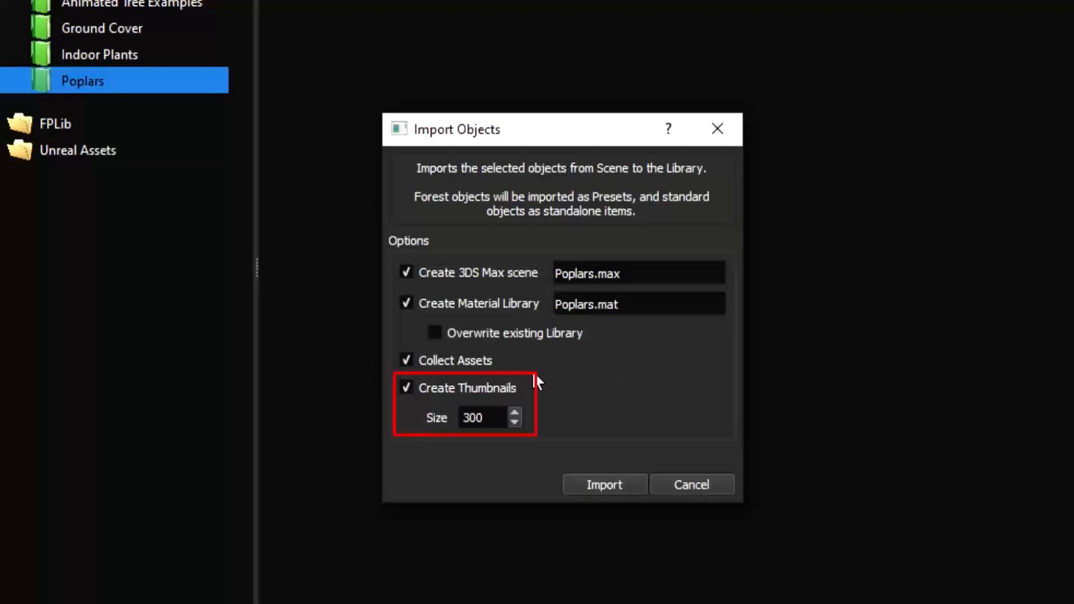
Step: Set the thumbnail size to 600 and import the selected poplars into the library
left_click_drag(493, 419, 462, 420)
type("600")
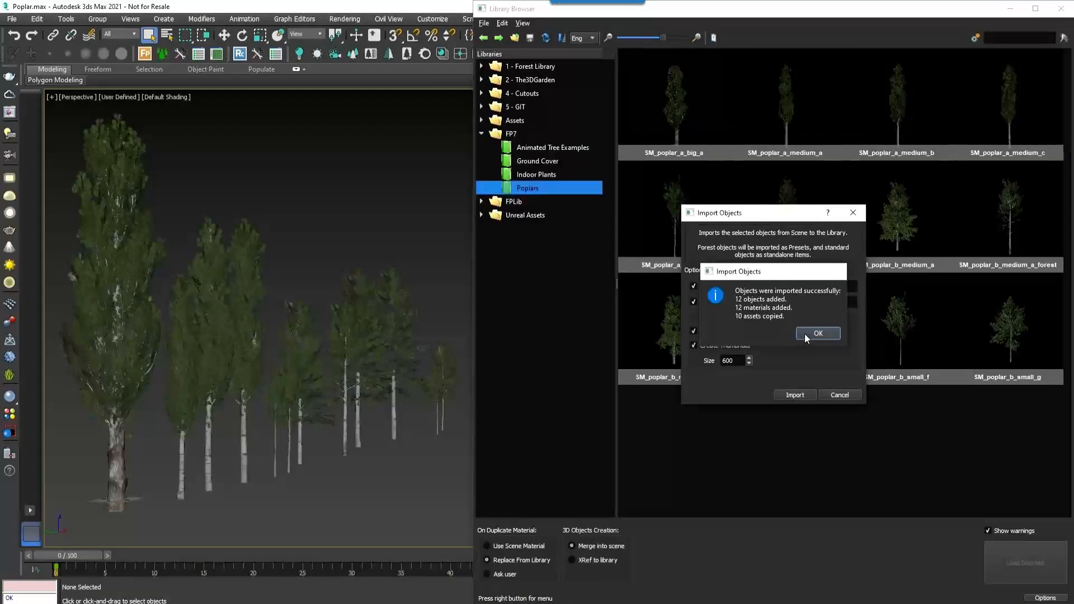
left_click(805, 333)
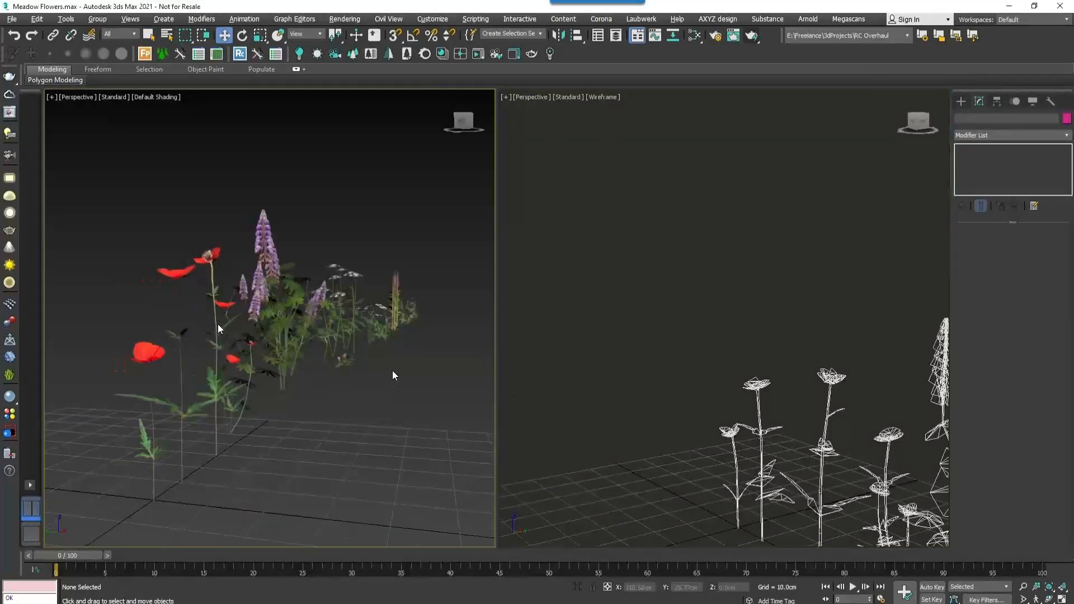
Step: With all the meadow flowers selected, add an Unreal folder in D:\Assets as a new library path
mouse_move(425, 495)
left_mouse_down()
mouse_move(103, 266)
mouse_move(102, 280)
left_mouse_up()
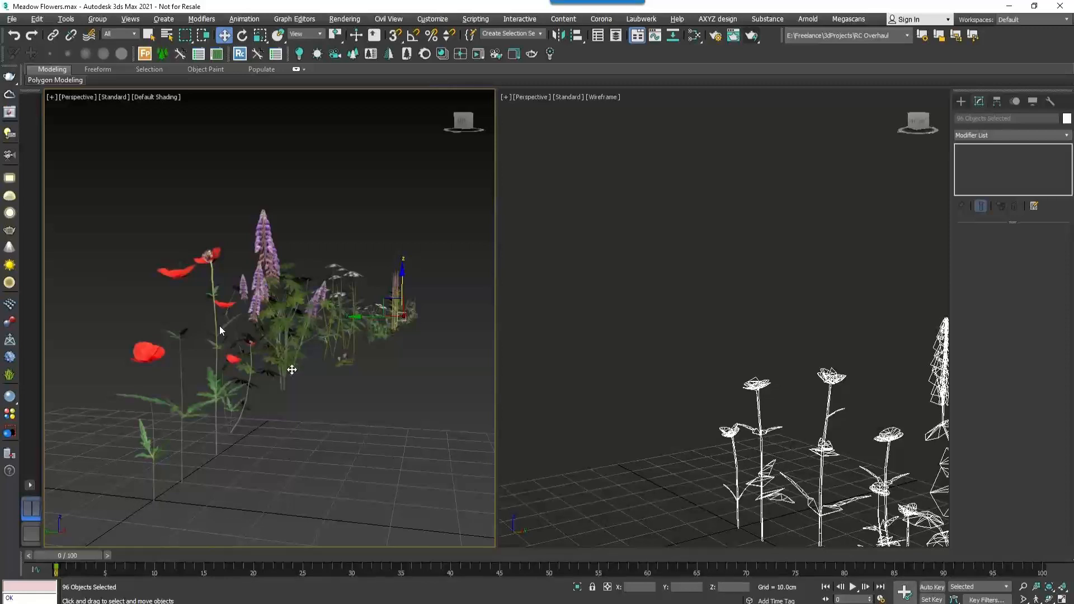
left_click(217, 56)
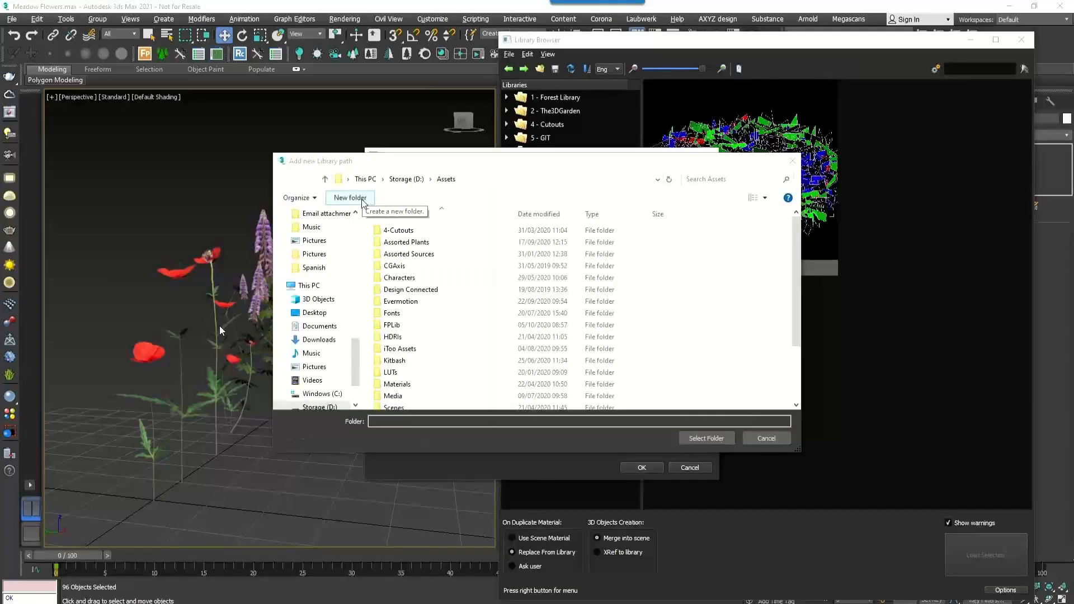
left_click(350, 198)
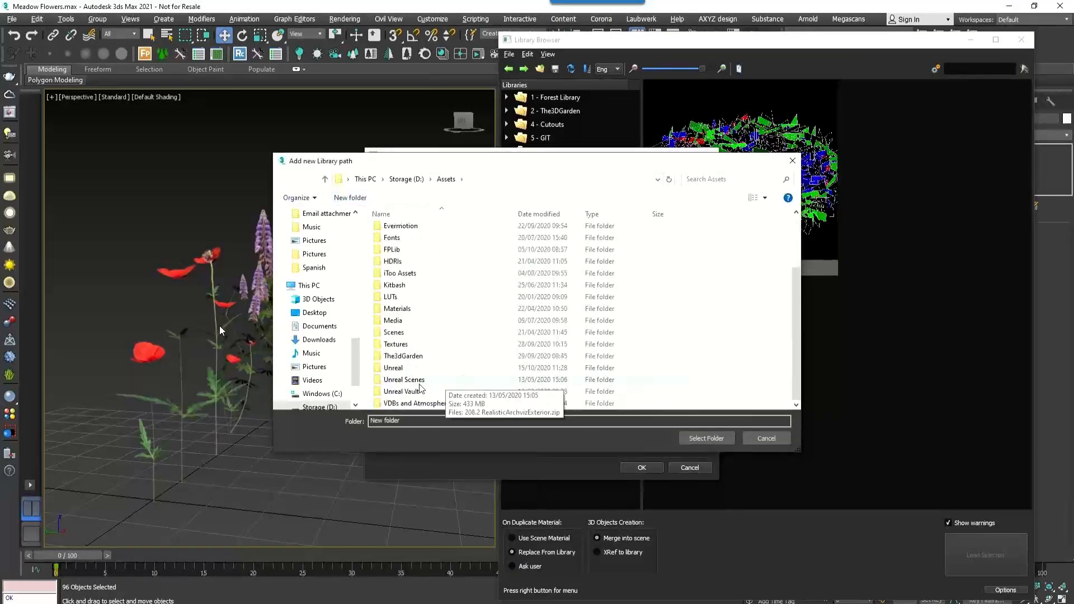
left_click(393, 368)
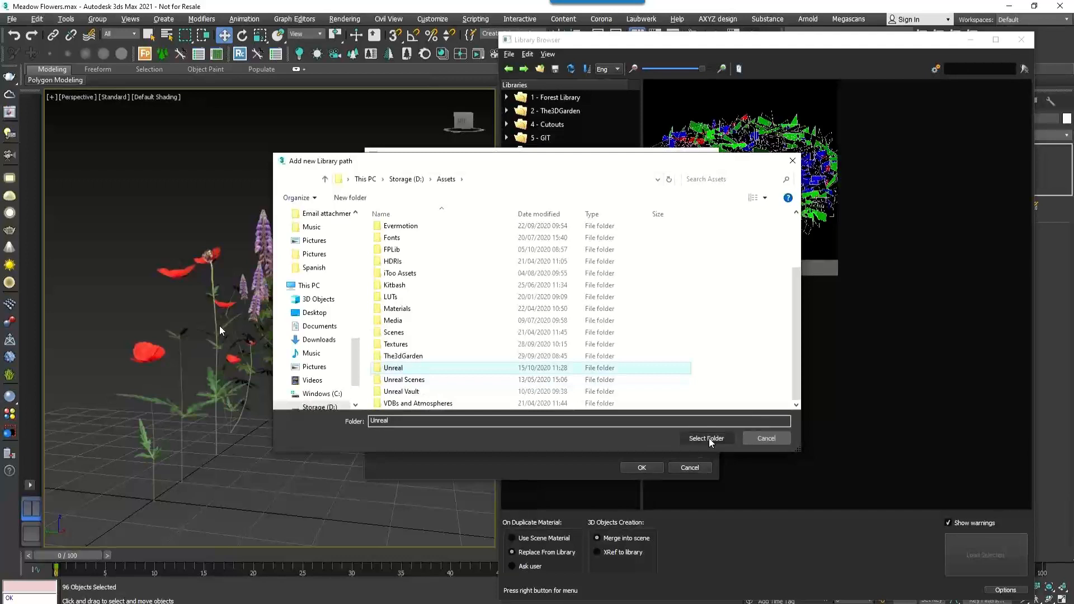
left_click(706, 439)
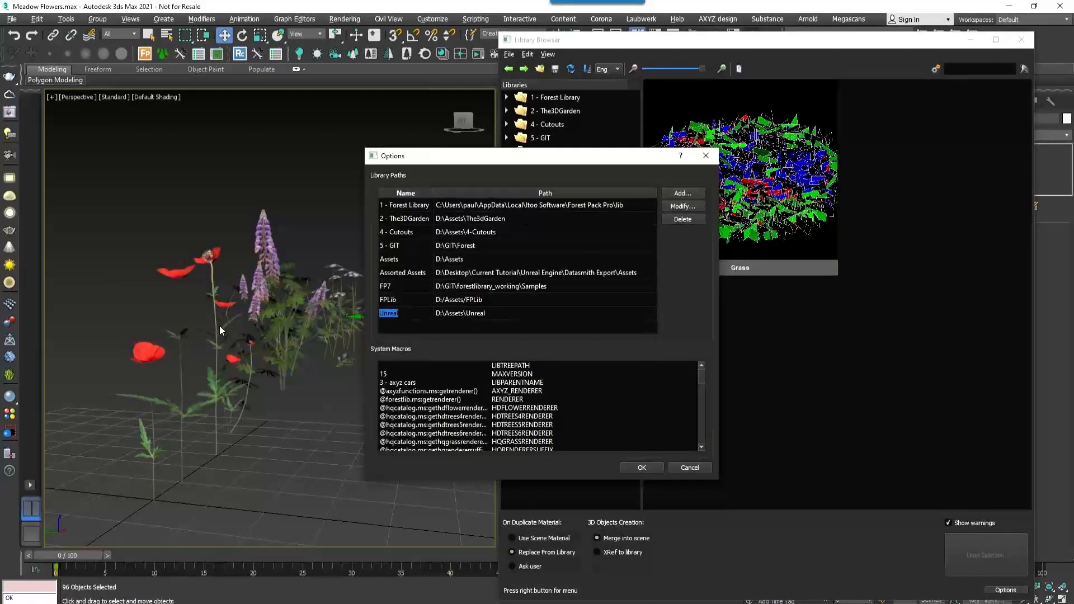
Step: Rename the new library path as Unreal Assets and accept the library options
key("End")
type("Assets")
key("Return")
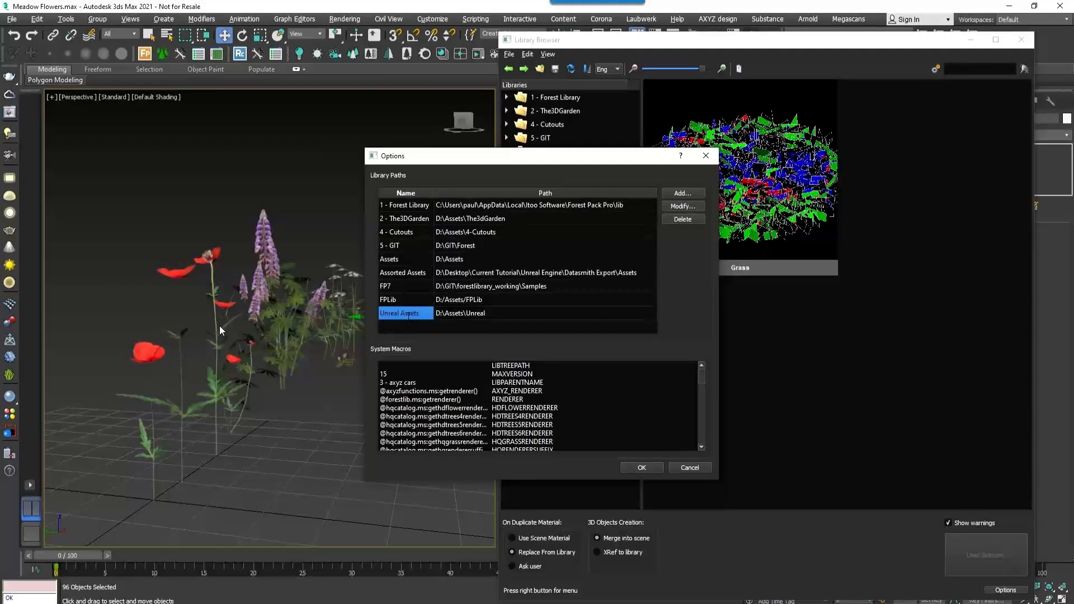
key("Return")
Step: Create a library named Flowers inside Unreal Assets and import the selected meadow flowers into it
left_click(564, 262)
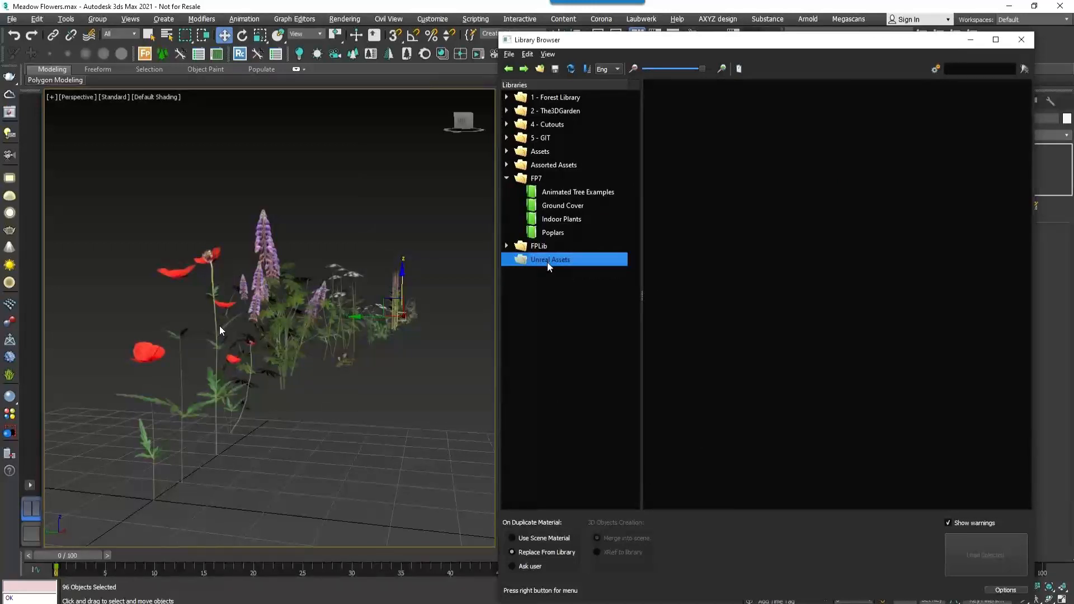
right_click(549, 264)
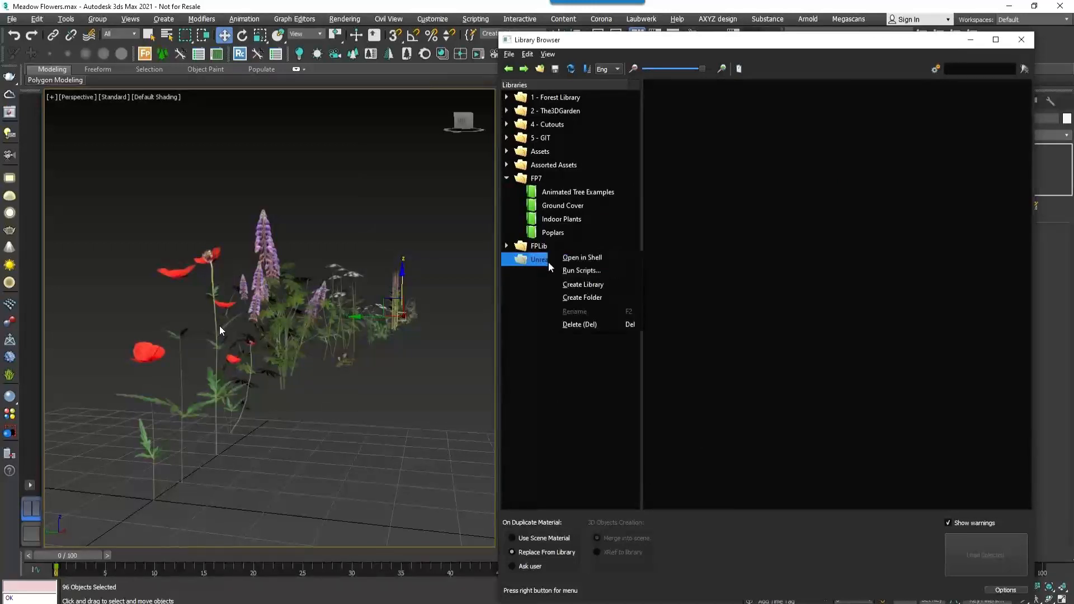
left_click(577, 285)
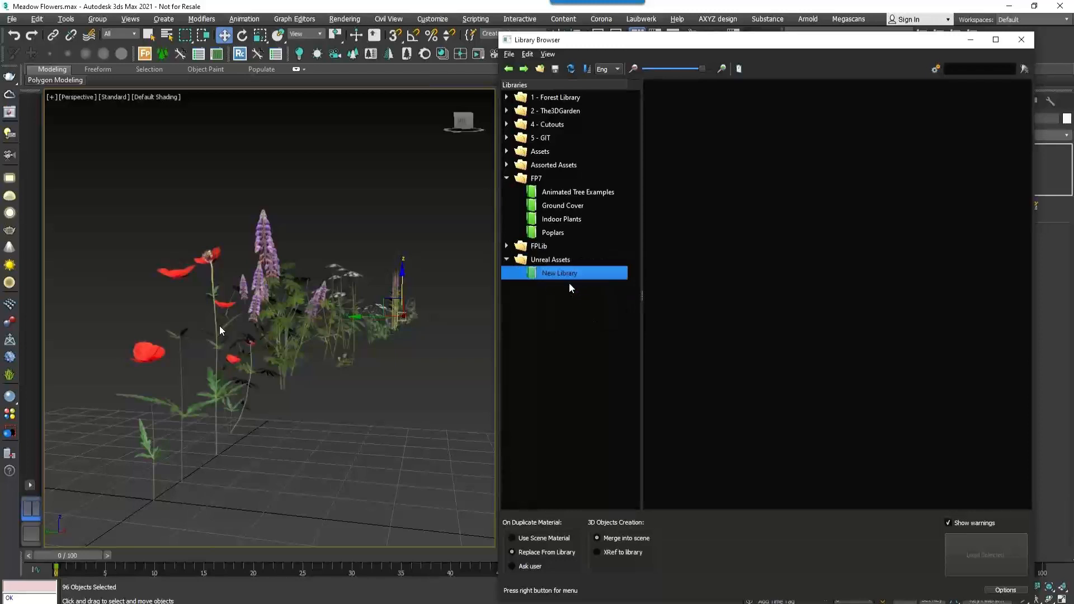
left_click(562, 275)
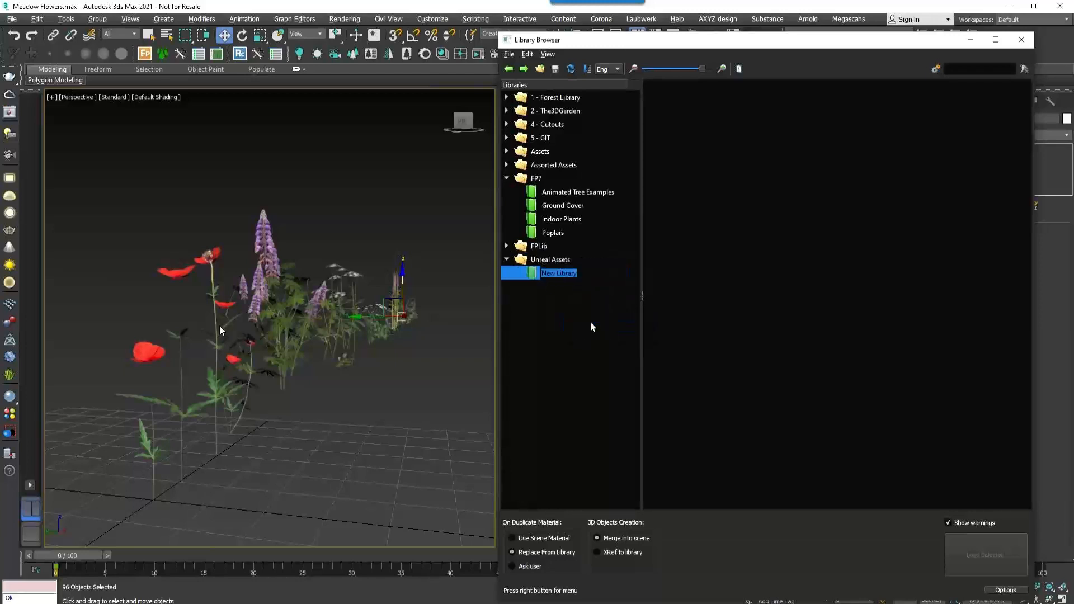
type("Flowers")
key("Return")
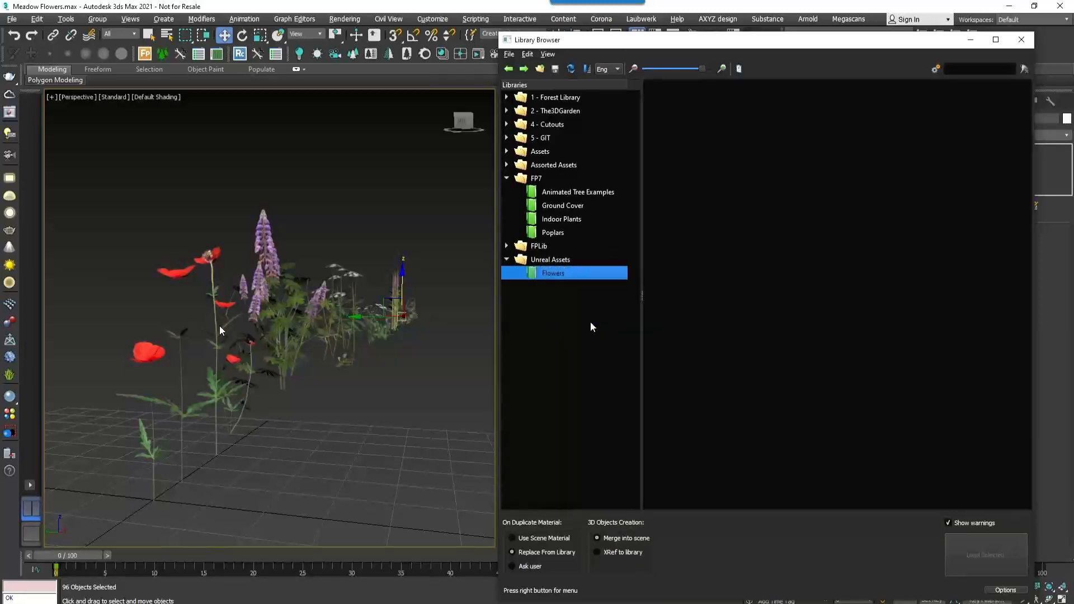
right_click(730, 209)
left_click(773, 291)
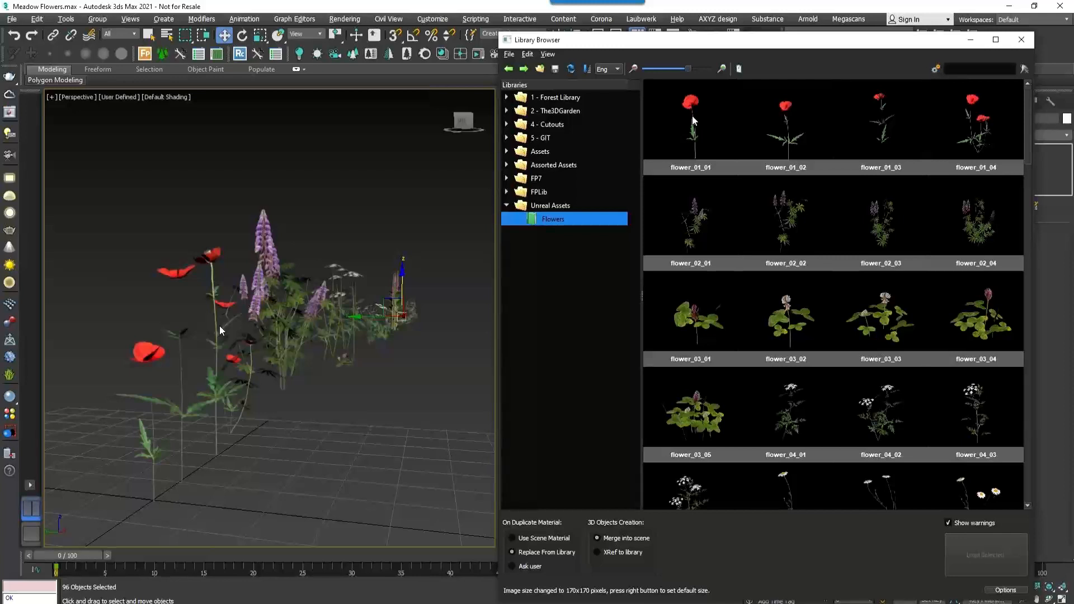
Step: Select multiple items in the Flowers library, starting with flower_01_01, and search the libraries for pine
left_click(693, 119)
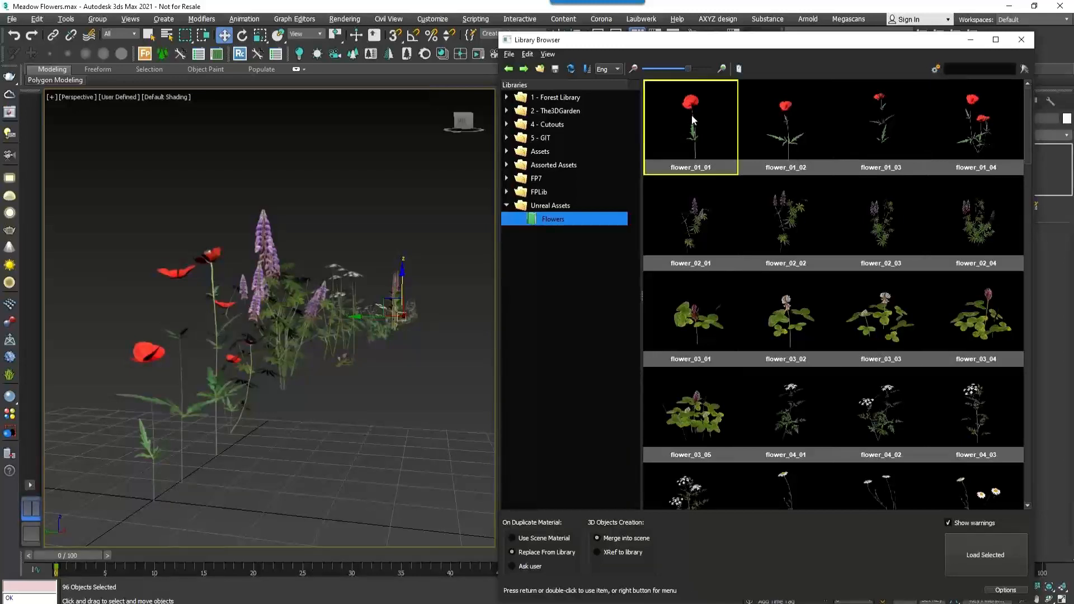
left_click(761, 226, "shift")
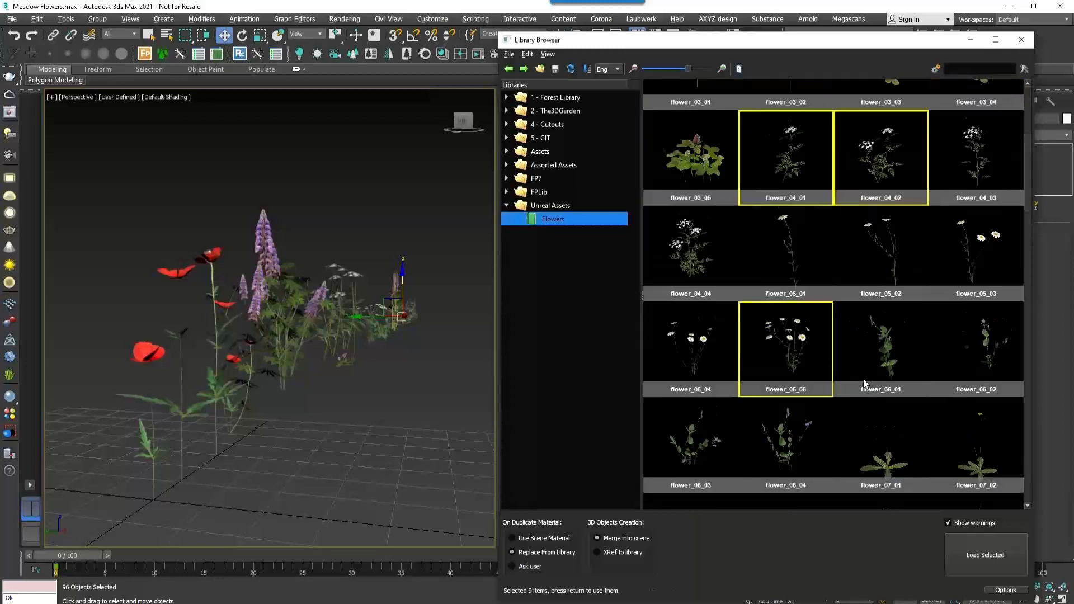
left_click(956, 452, "shift")
scroll(915, 430, "down", 3)
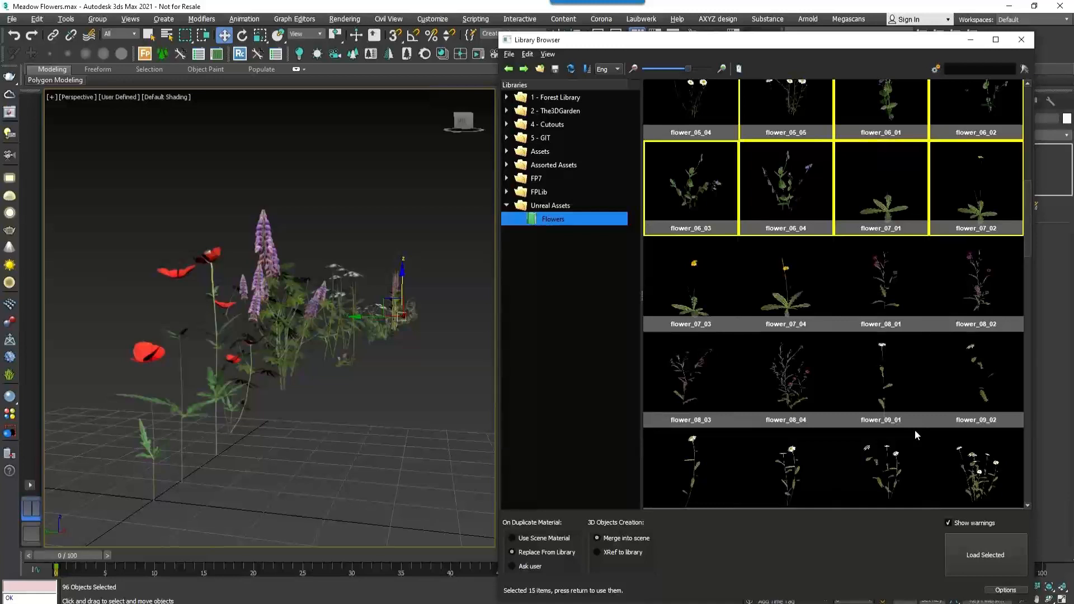
left_click(980, 71)
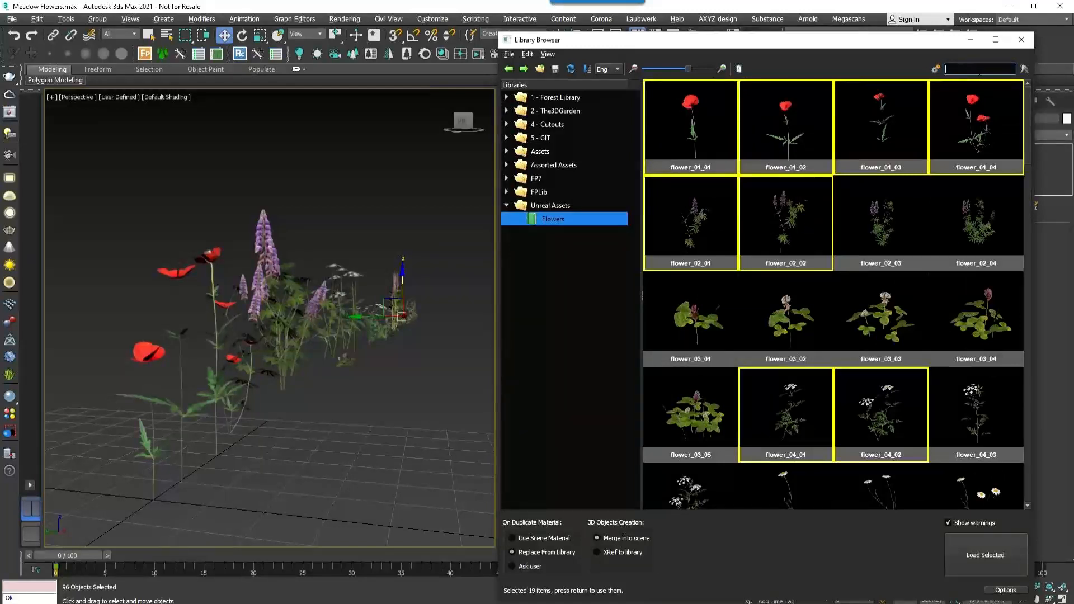
type("pine")
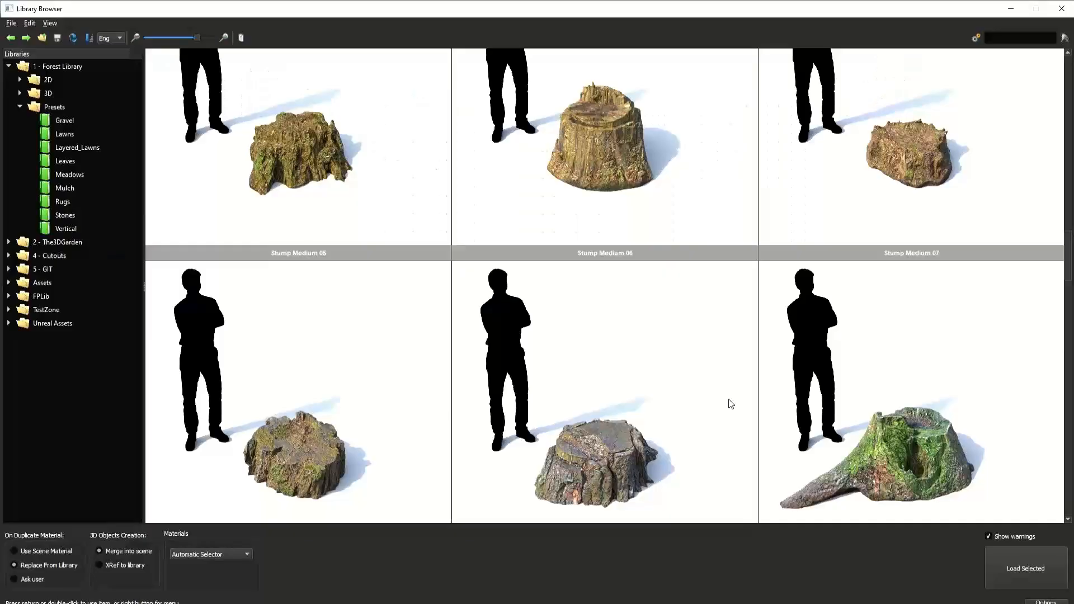
Step: Examine the medium, small and tall stump models through to the end of the library, and close the browser
scroll(731, 404, "down", 10)
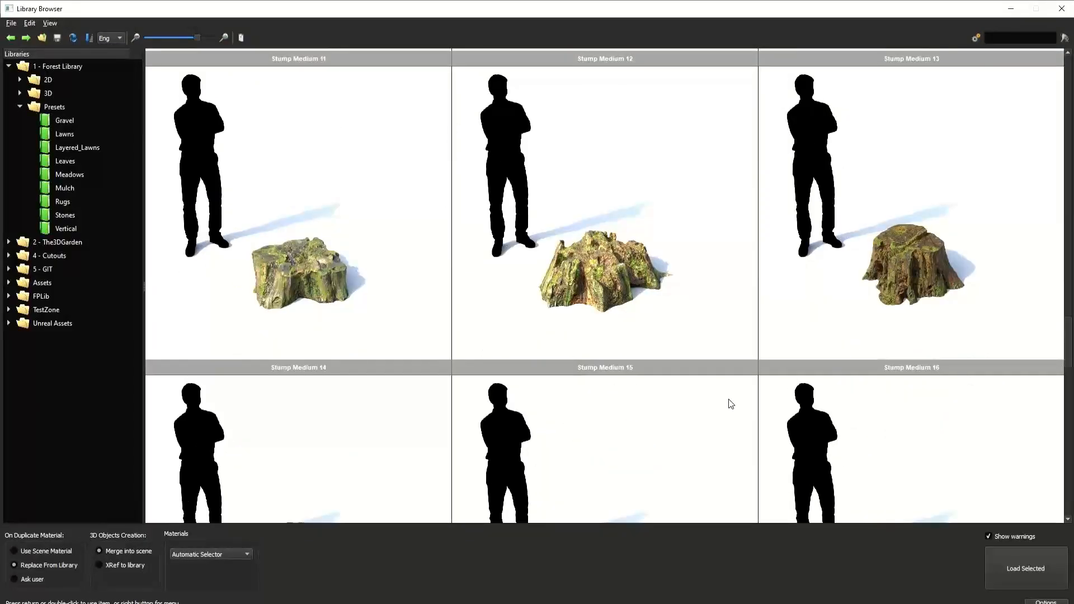
scroll(731, 404, "down", 15)
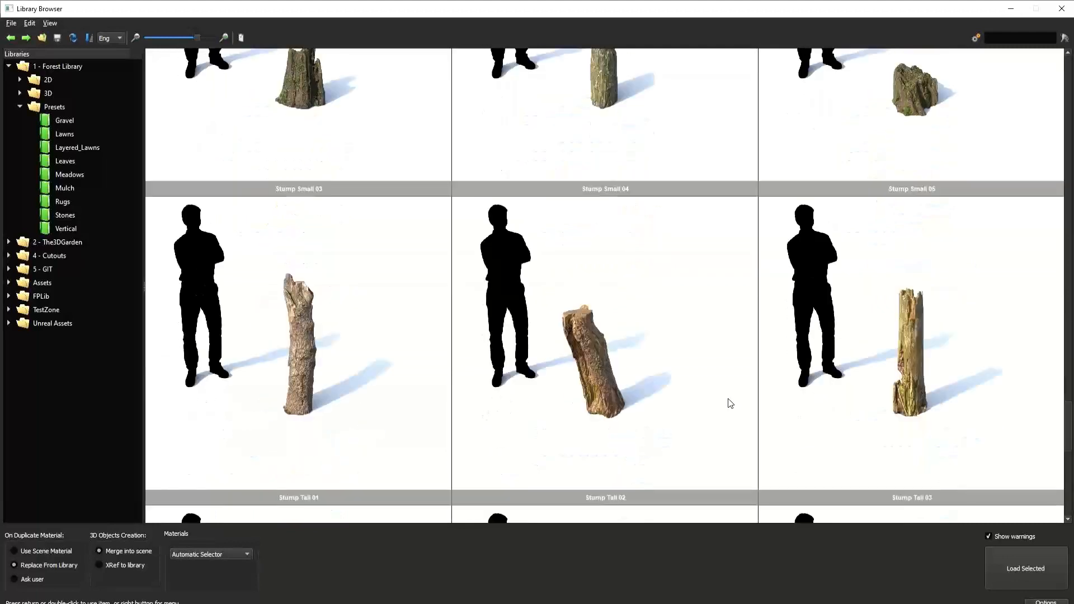
scroll(730, 403, "down", 10)
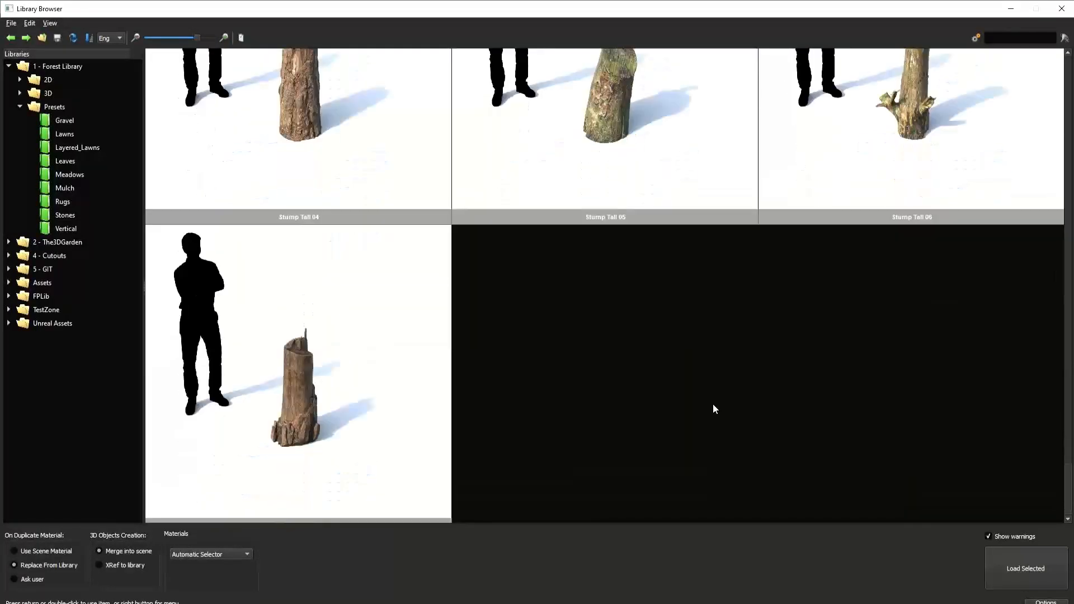
scroll(714, 406, "down", 1)
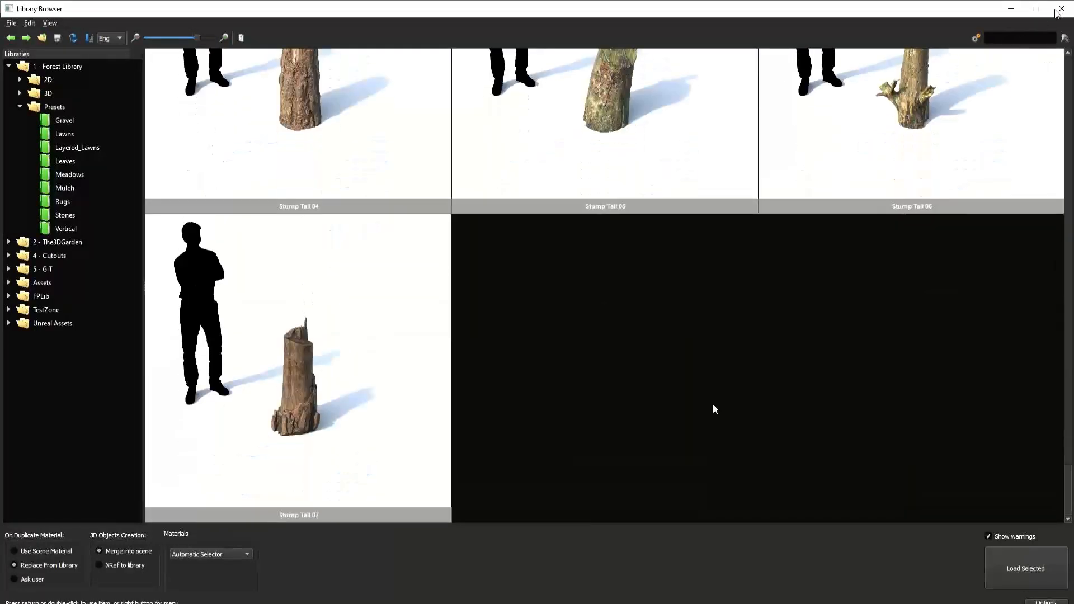
left_click(1061, 9)
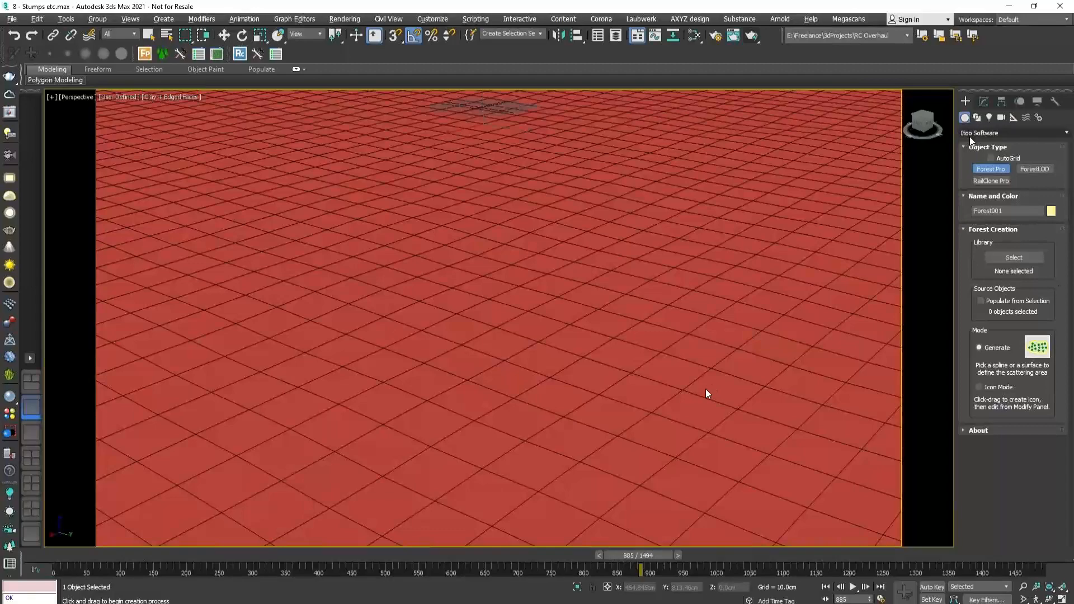
Step: Scatter the five selected stump models over Plane001 with Forest Pro, keeping the library materials on Automatic Selector
left_click(1014, 258)
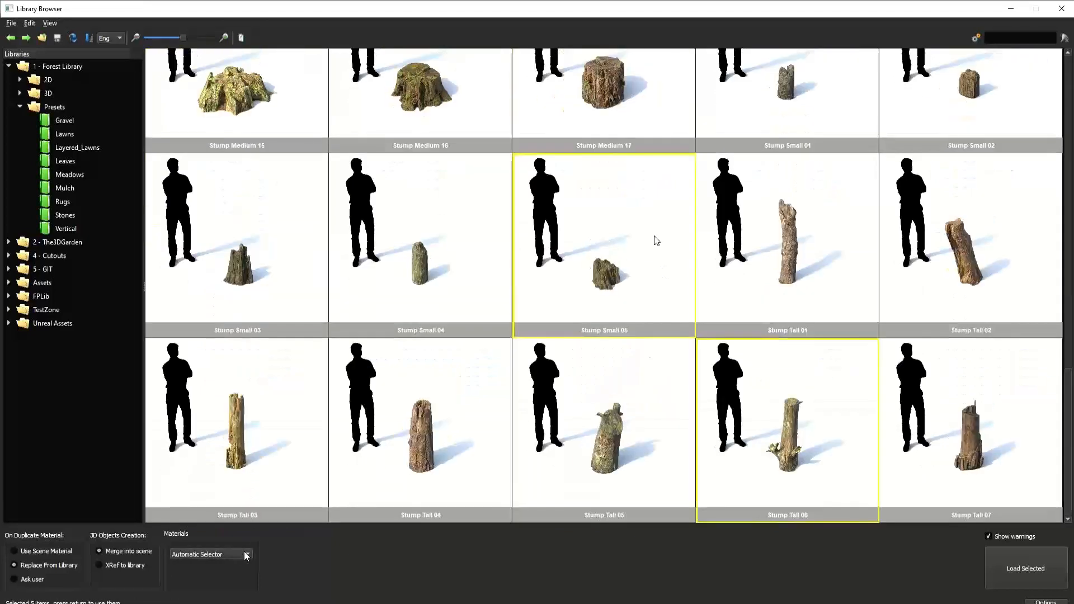
left_click(246, 554)
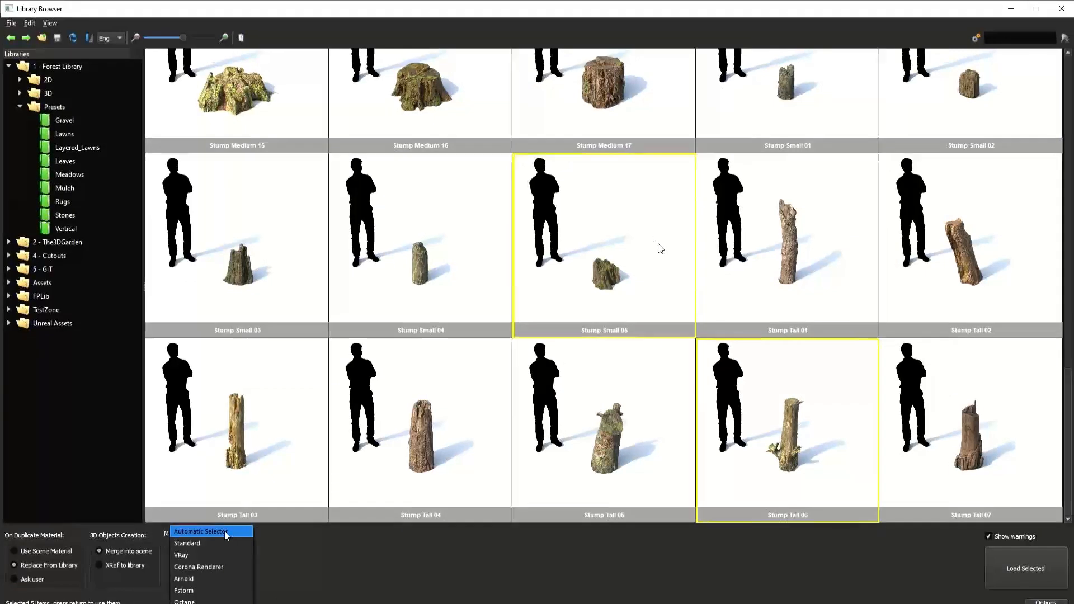
left_click(585, 333)
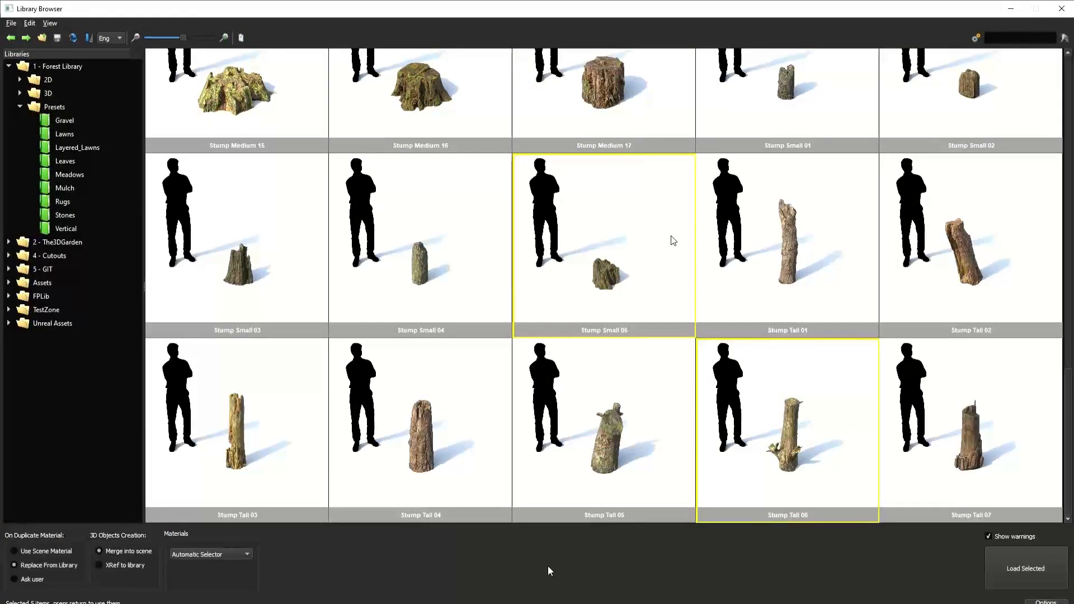
left_click(1021, 572)
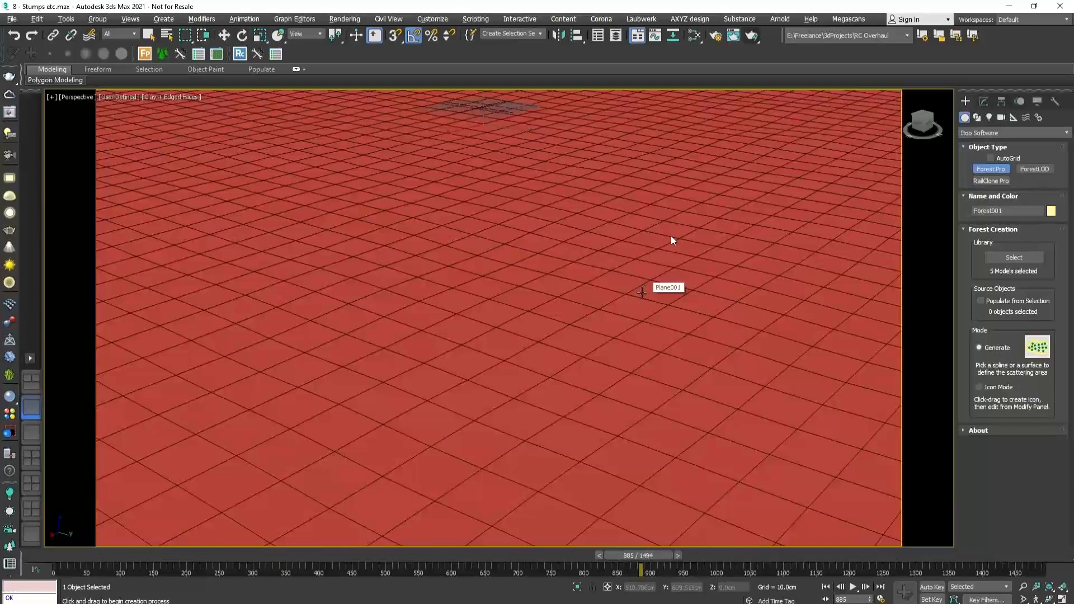
left_click(642, 292)
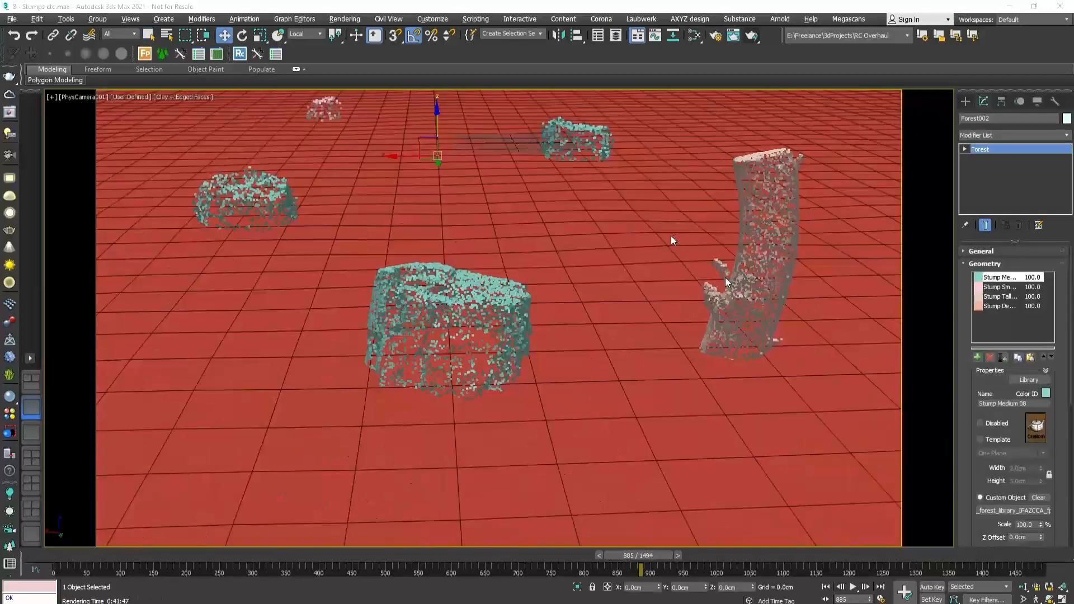
Step: Examine the cut-hedge presets in the library, from Beech through Box and Elderflower to Sycamore, in their different heights
left_click(1043, 380)
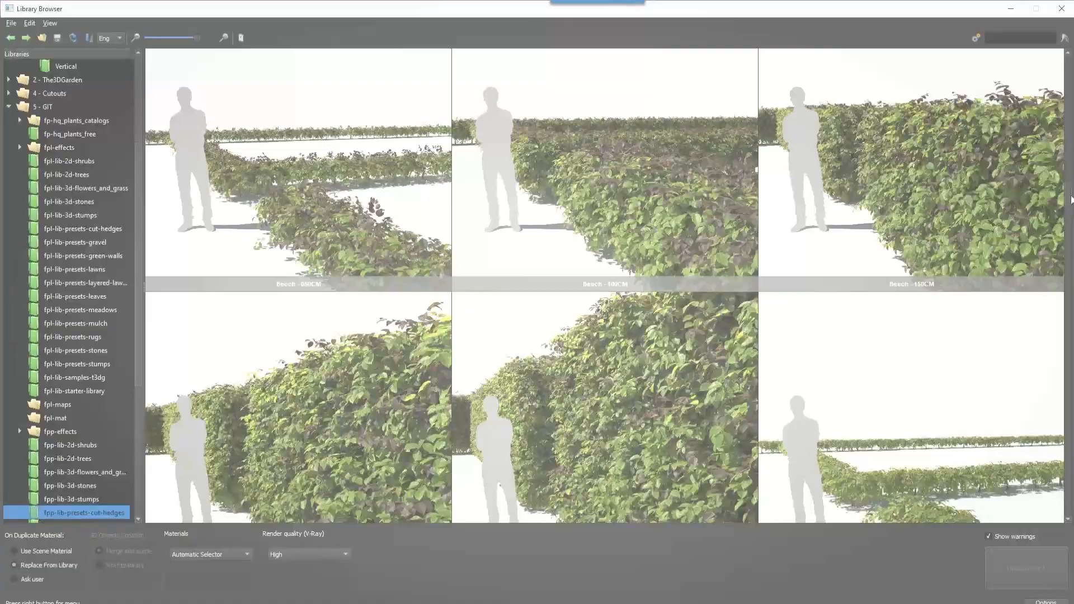
scroll(821, 404, "down", 10)
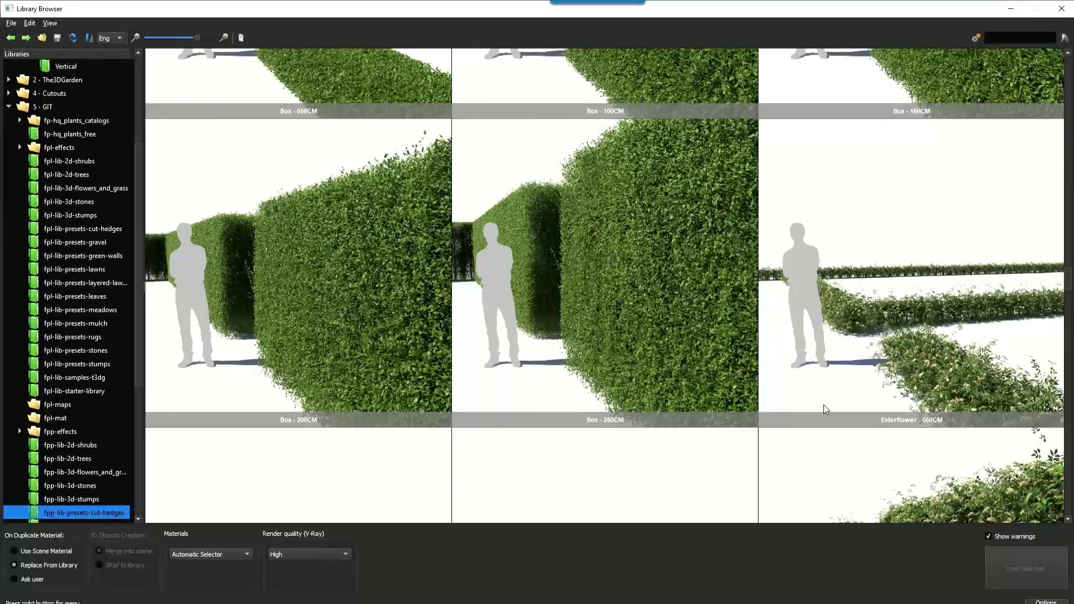
scroll(825, 409, "down", 6)
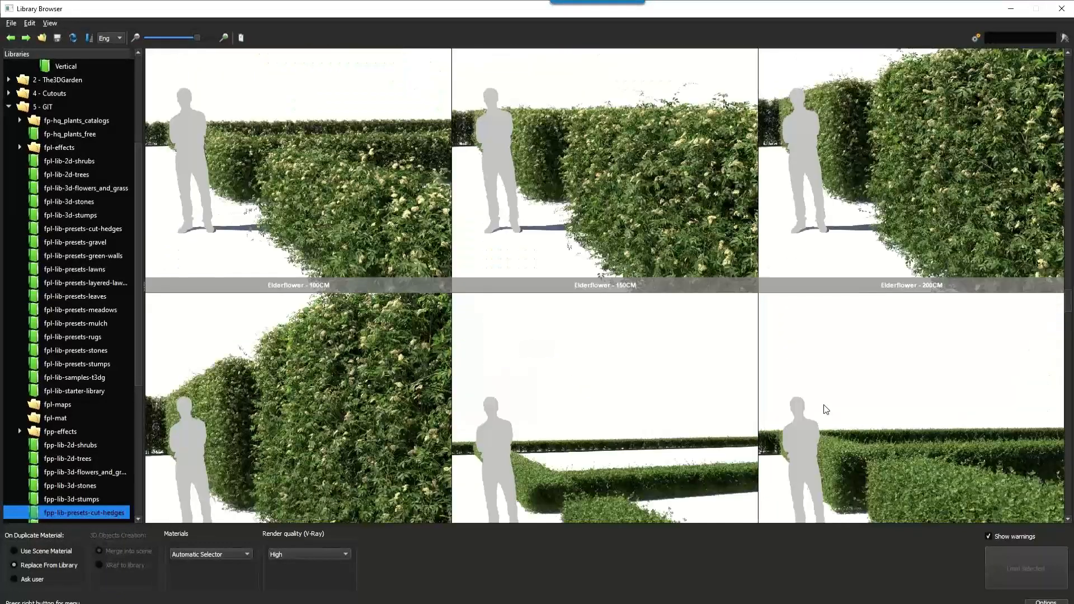
scroll(826, 409, "down", 10)
scroll(826, 410, "down", 8)
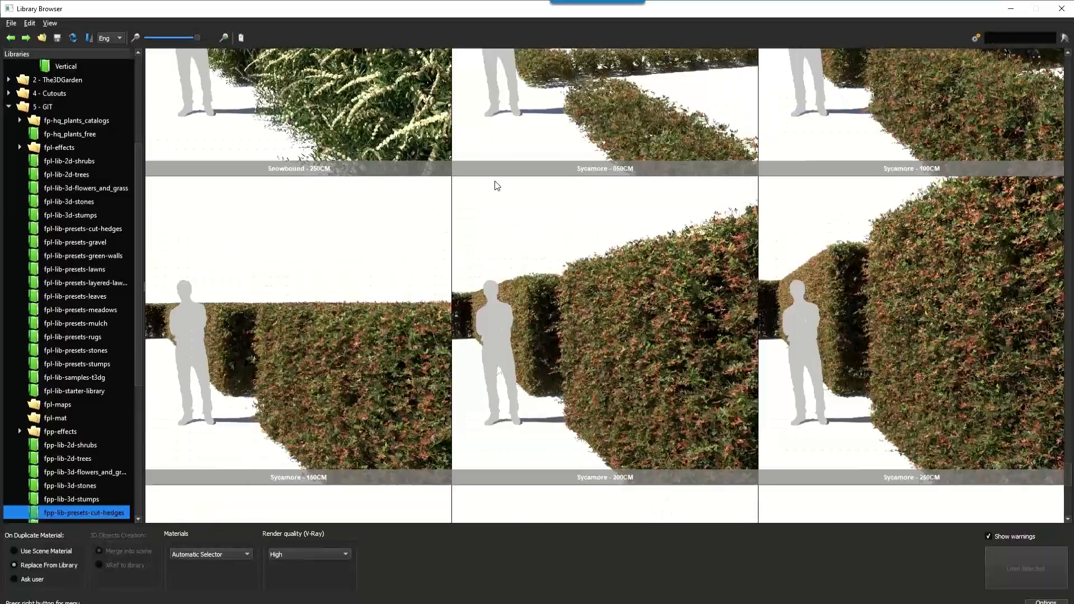
scroll(609, 257, "down", 8)
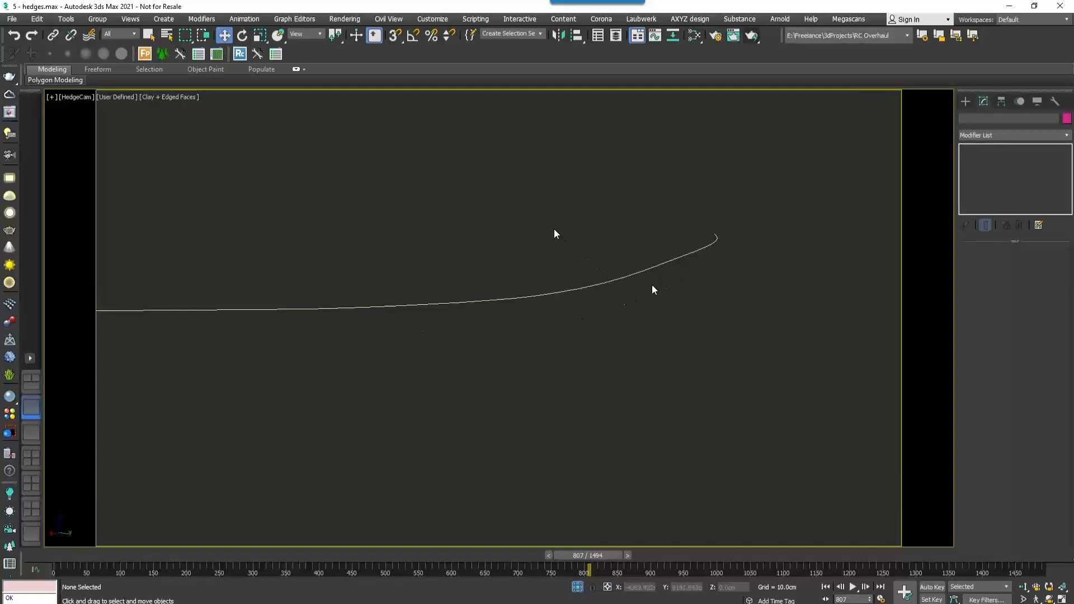
Step: Create a Forest Pro object from the Hedge Maple - 200CM preset in Icon Mode, placing its icon beside the curved spline
left_click(965, 105)
left_click(990, 169)
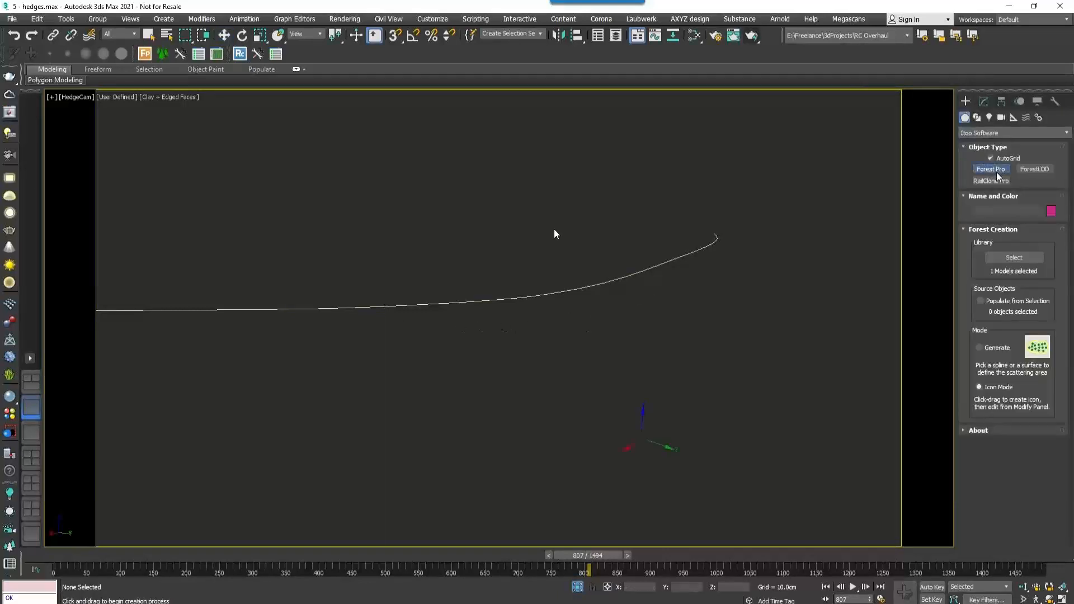
left_click(1012, 258)
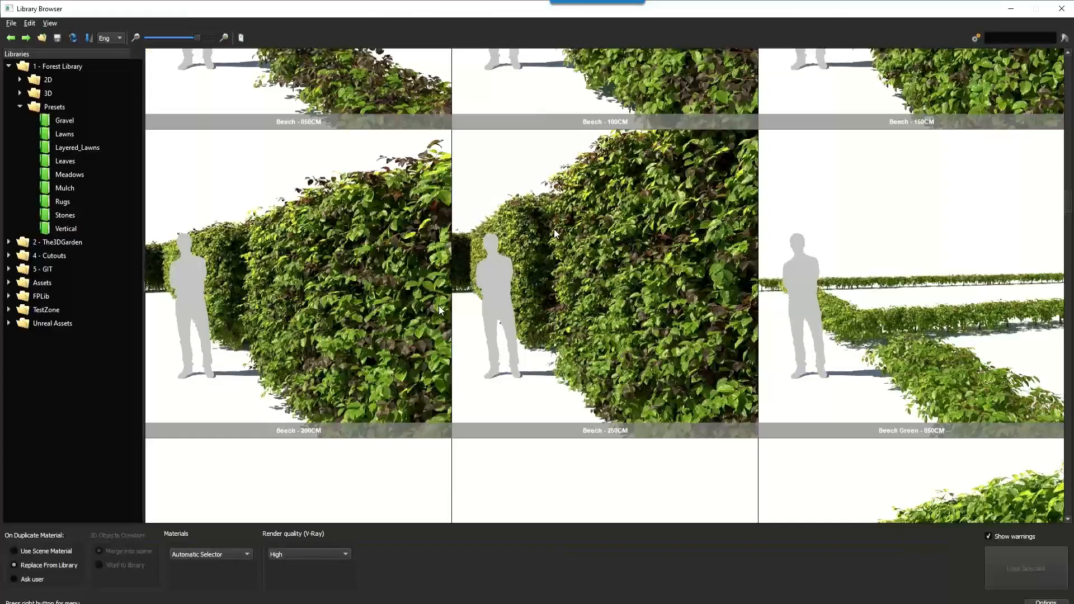
scroll(554, 230, "down", 10)
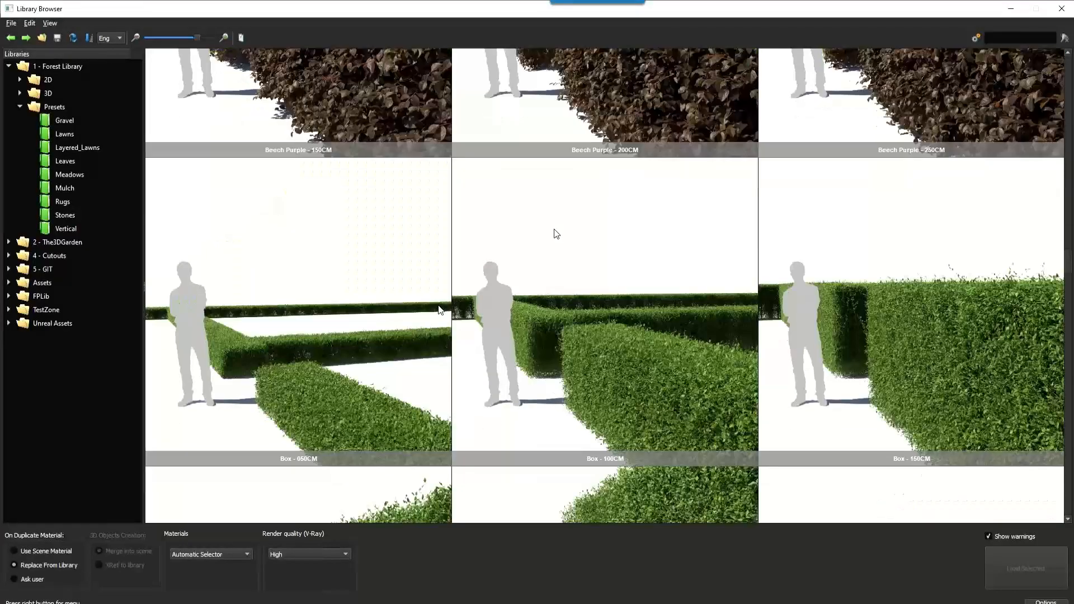
scroll(555, 232, "down", 5)
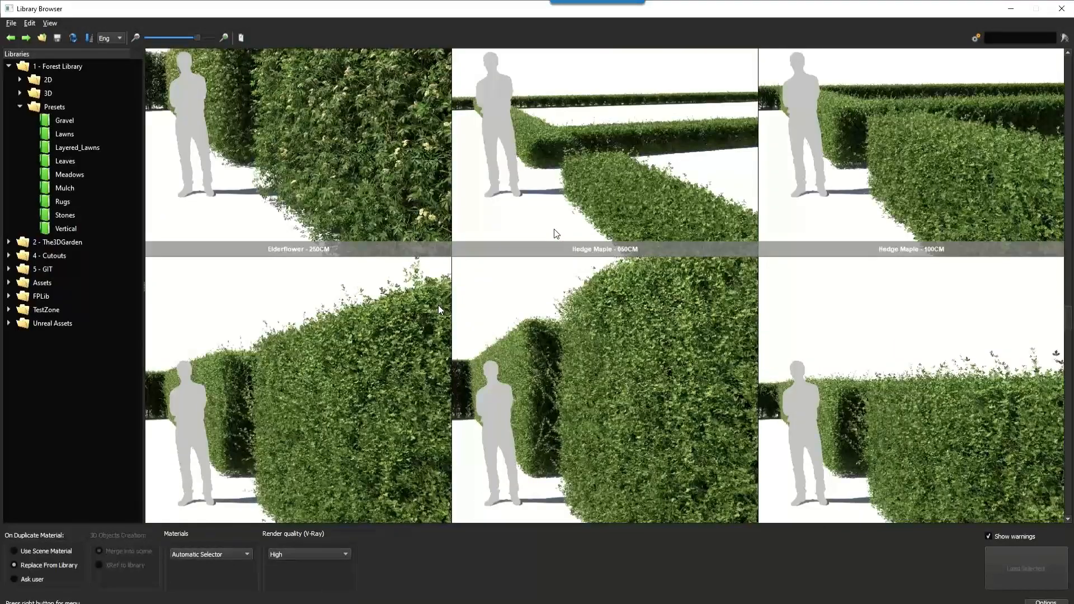
scroll(440, 310, "down", 3)
left_click(351, 324)
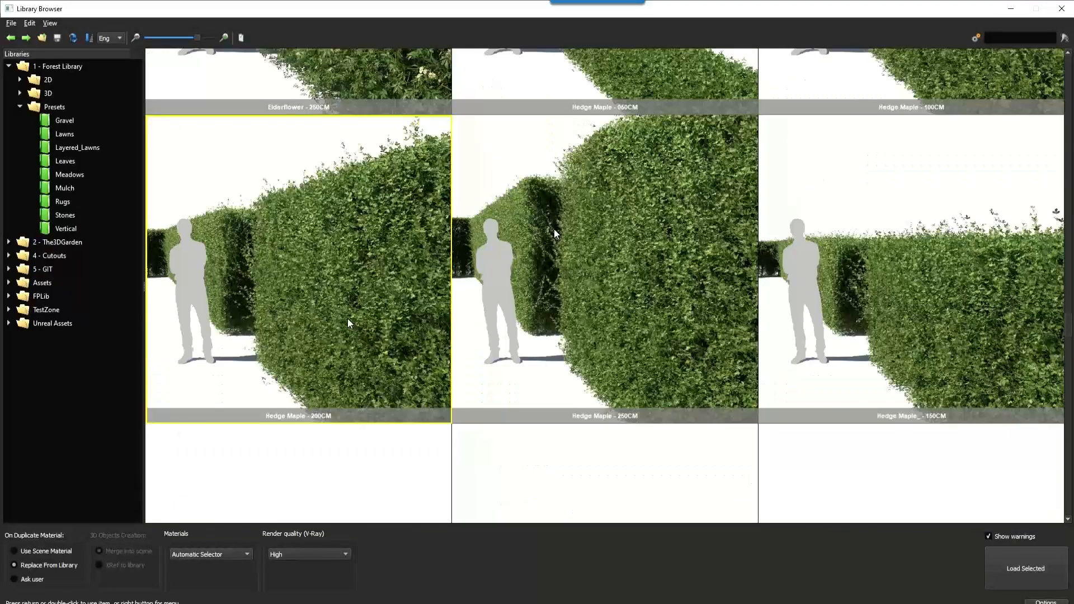
left_click(987, 573)
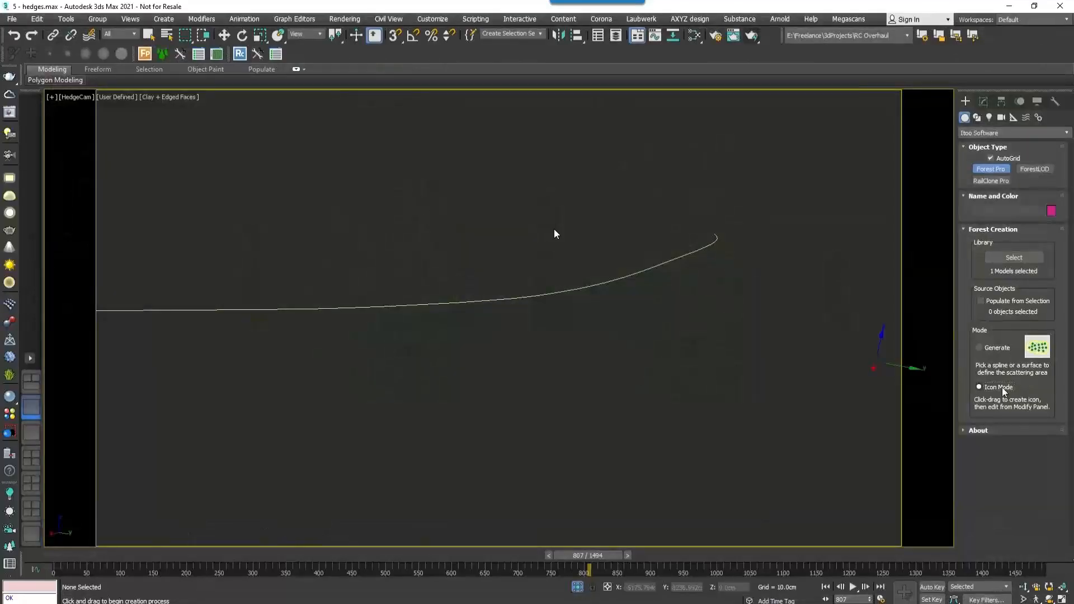
left_click_drag(547, 346, 562, 399)
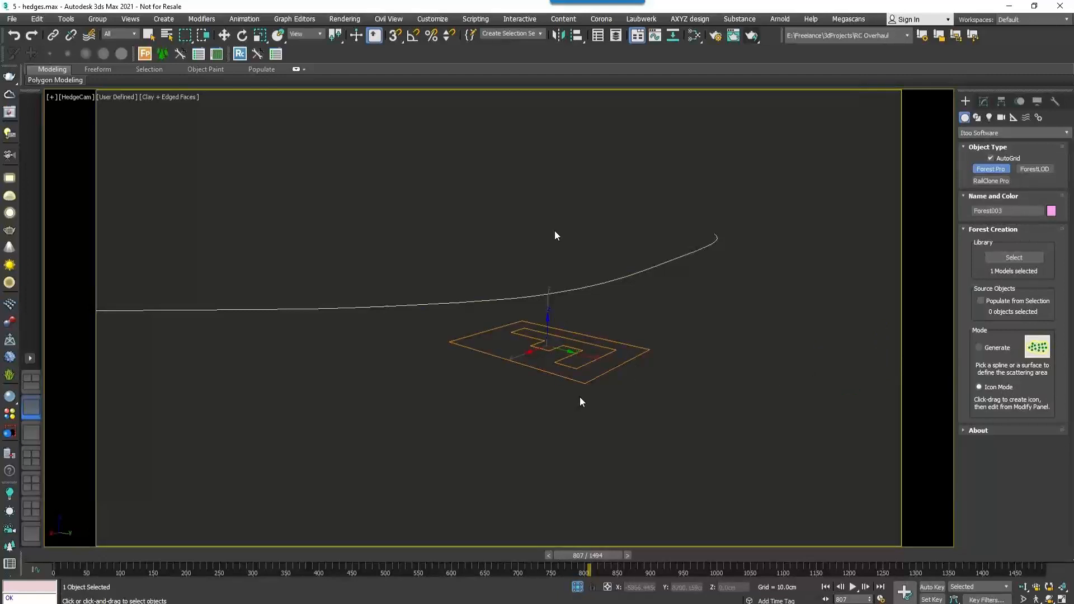
Step: Add the curved spline as the path in the hedge object's Distribution settings
left_click(983, 103)
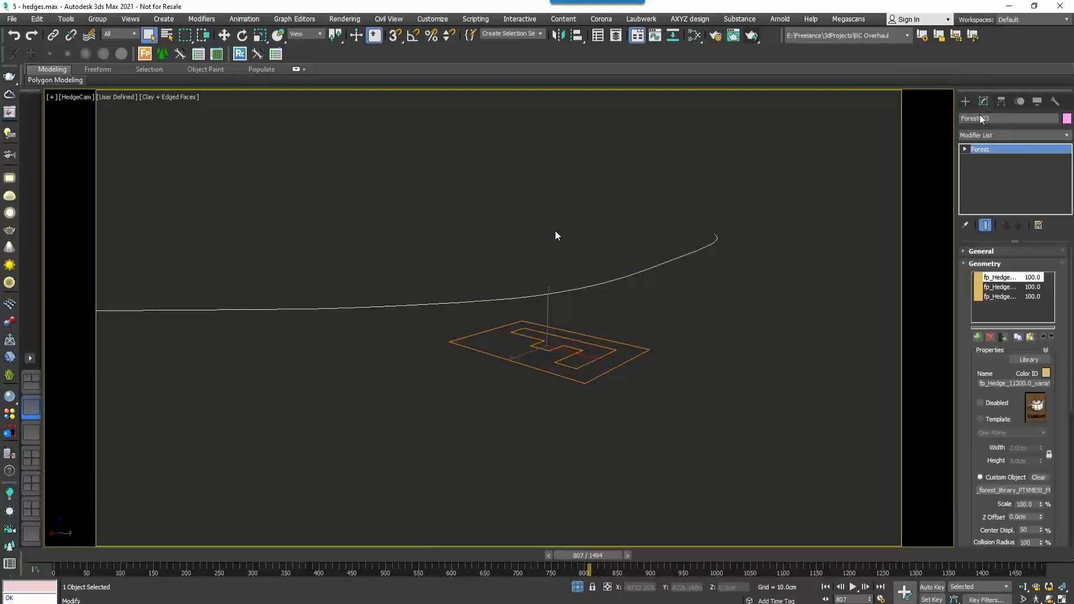
left_click(998, 267)
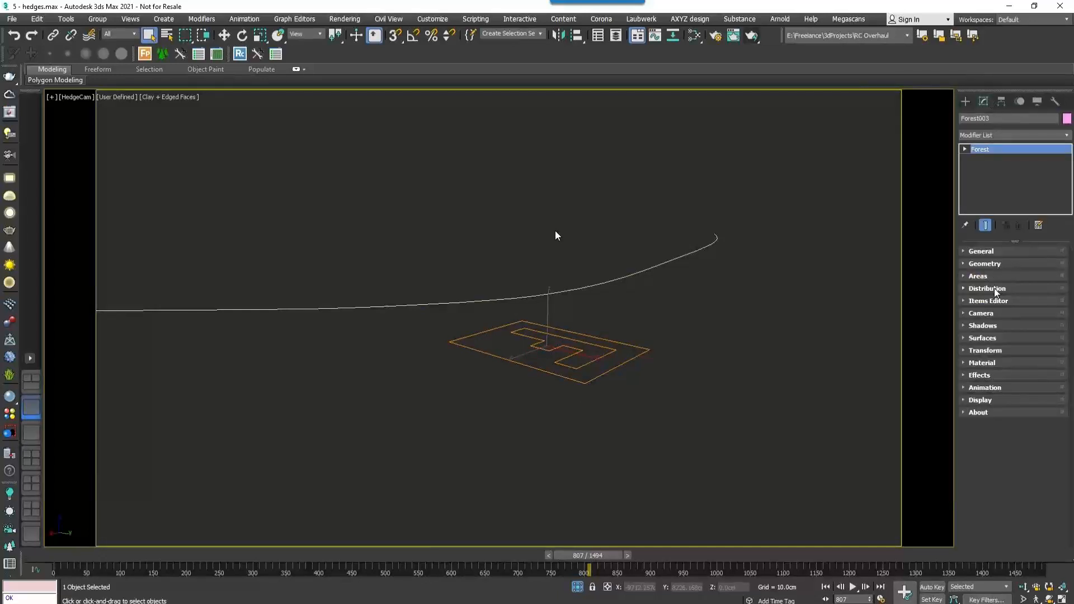
left_click(995, 290)
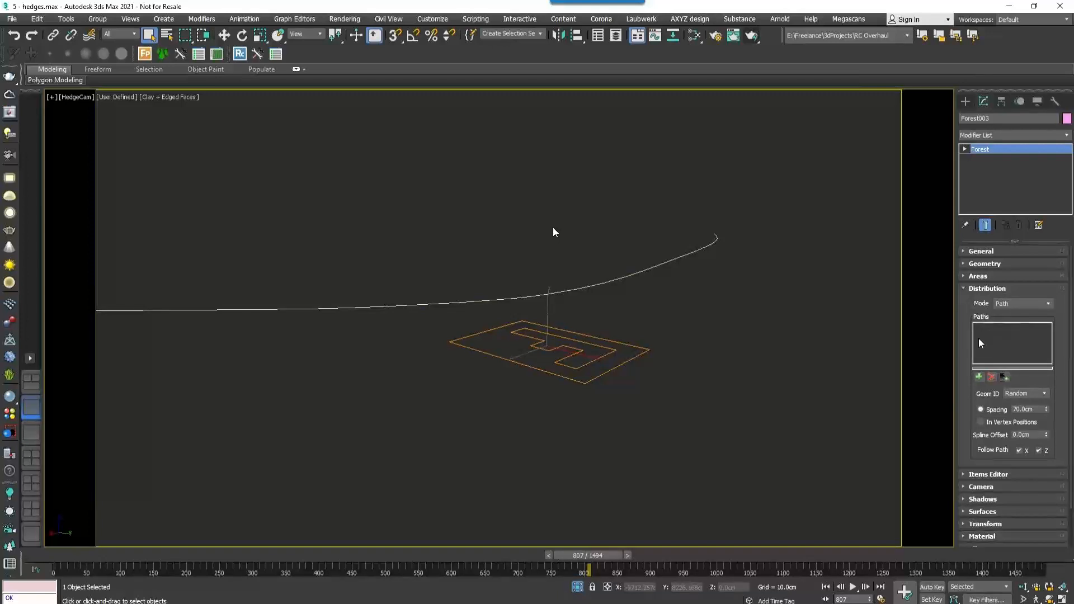
left_click(980, 379)
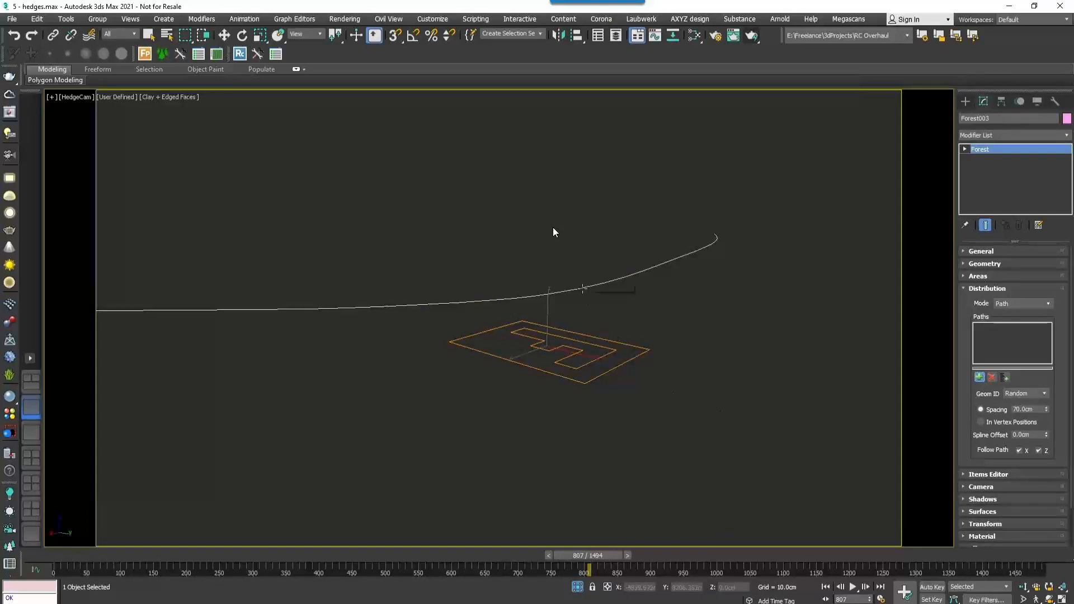
left_click(586, 290)
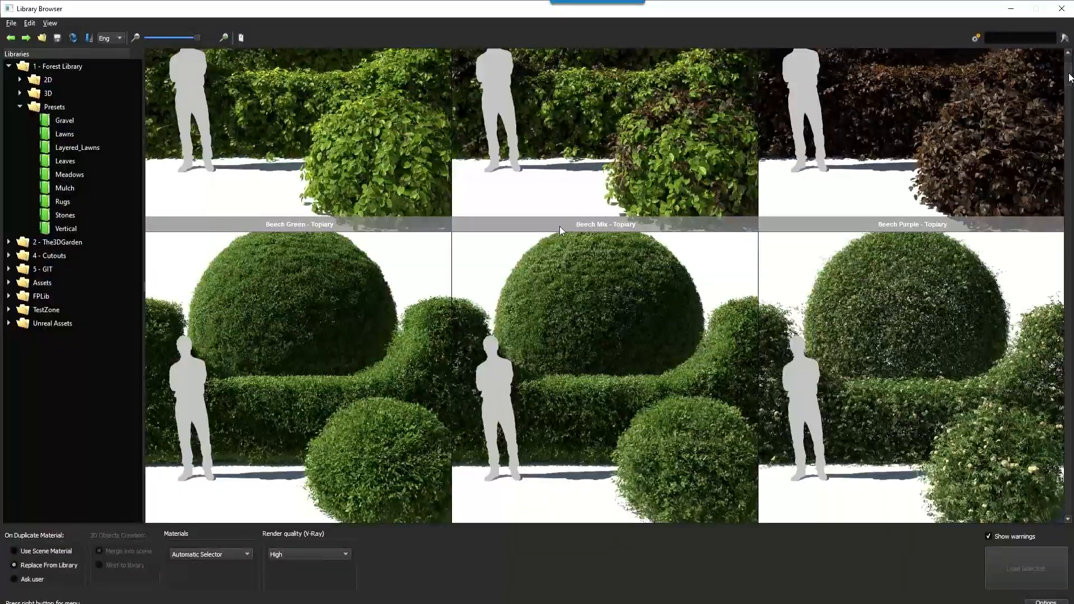
Step: Examine the topiary presets in the library, including the Beech, Elderflower/Japonica, Snowmound and Weigela/Sycamore mixes
scroll(560, 226, "up", 2)
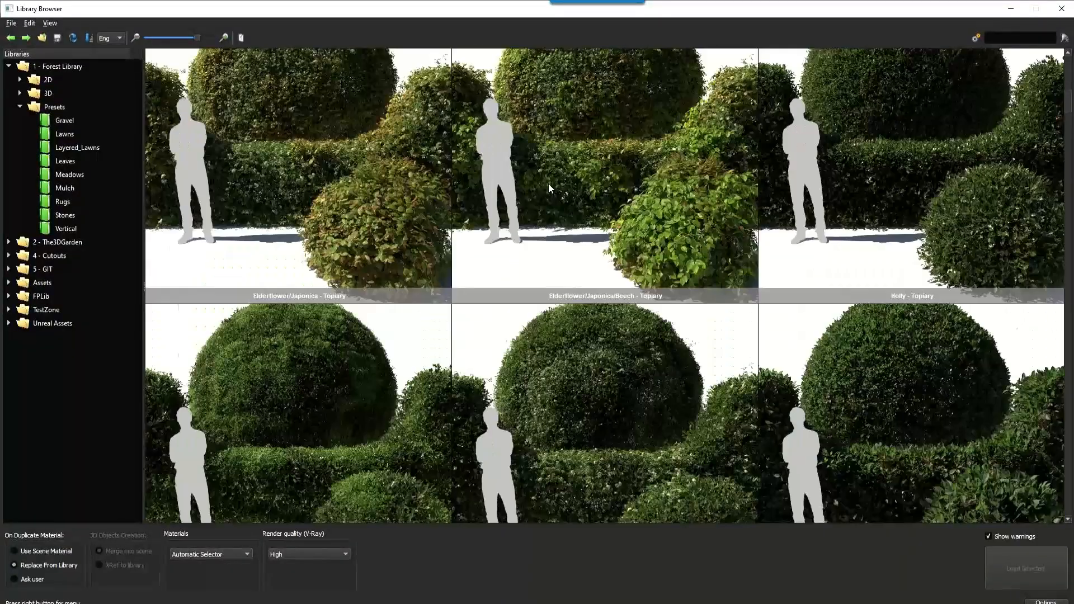
scroll(549, 184, "down", 3)
scroll(568, 211, "up", 3)
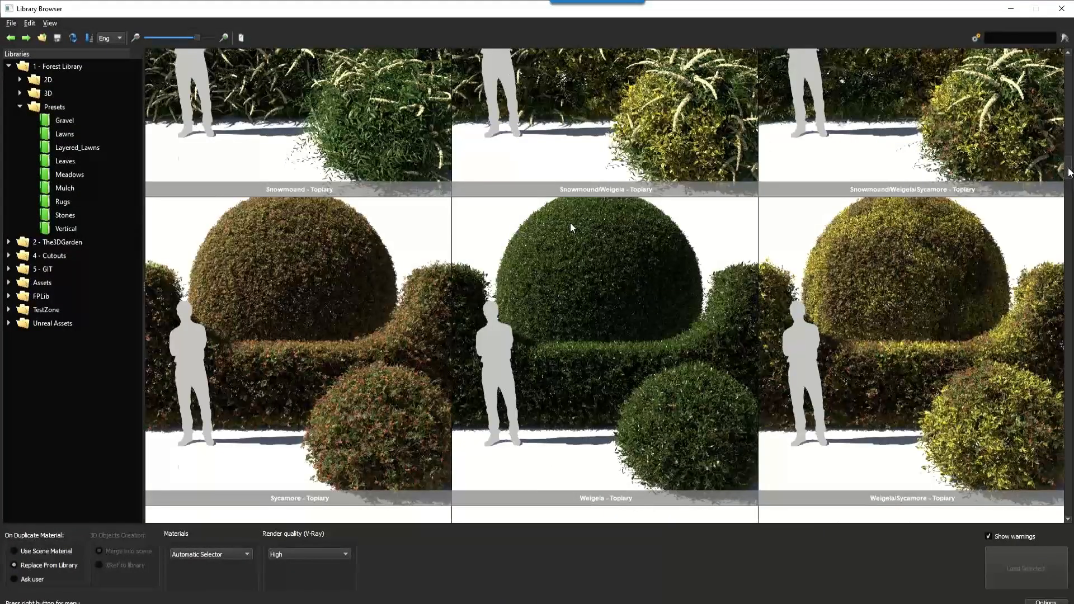
scroll(570, 222, "up", 5)
scroll(570, 223, "up", 3)
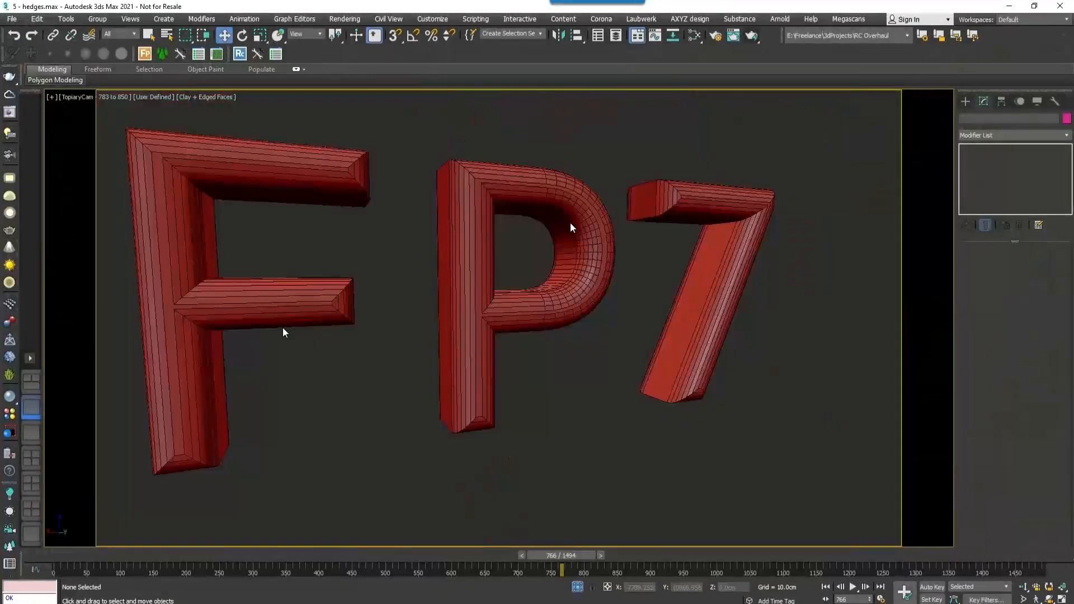
Step: Make the FP text non-renderable and add a UVW Map modifier with Box mapping and Real-World Map Size
left_click(288, 328)
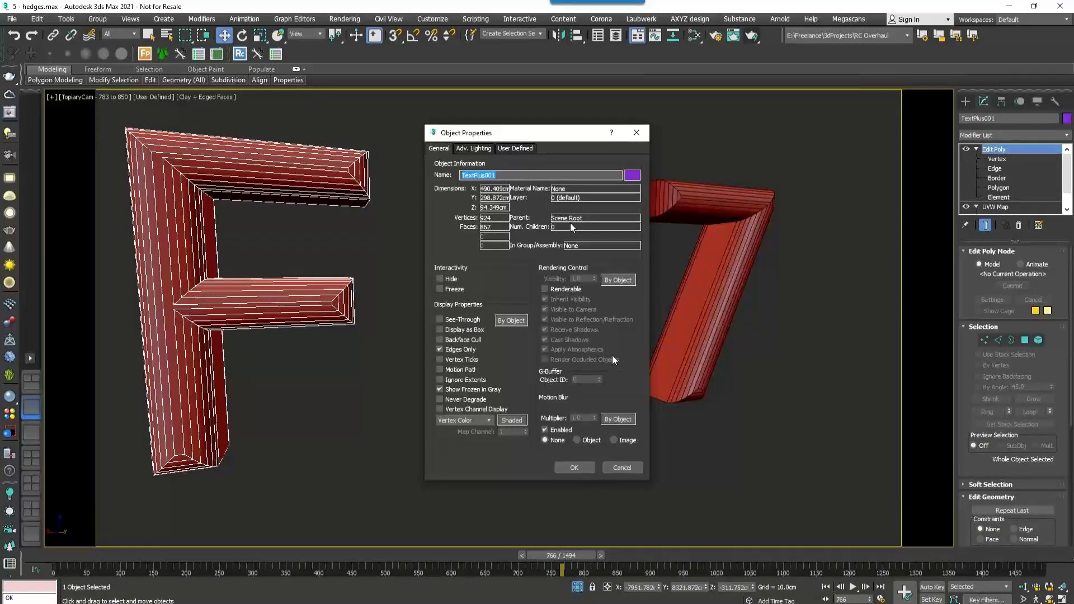
left_click(577, 468)
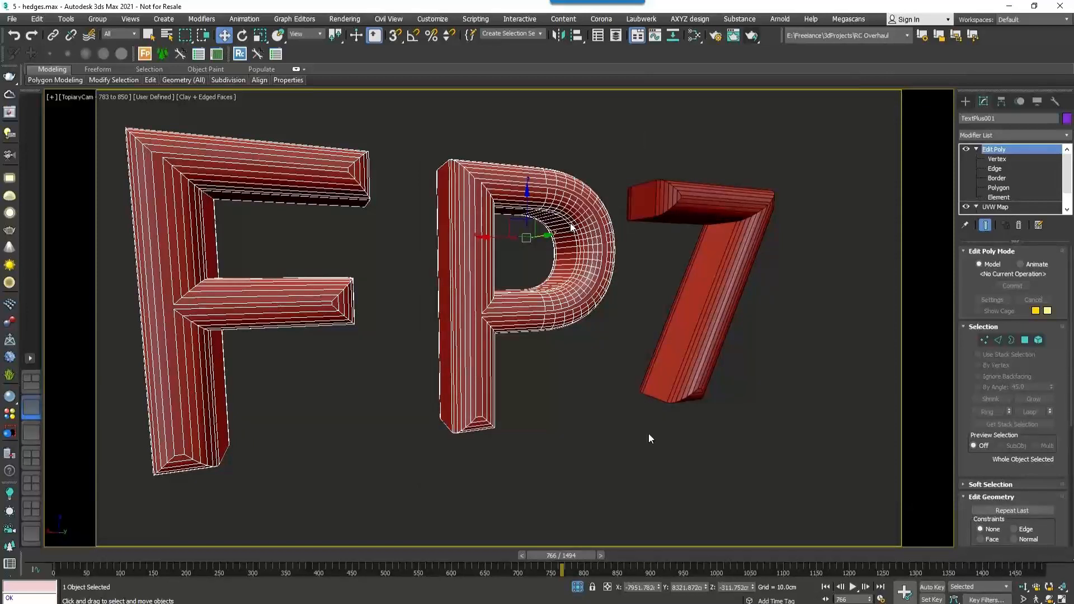
left_click(1012, 136)
scroll(1010, 313, "down", 3)
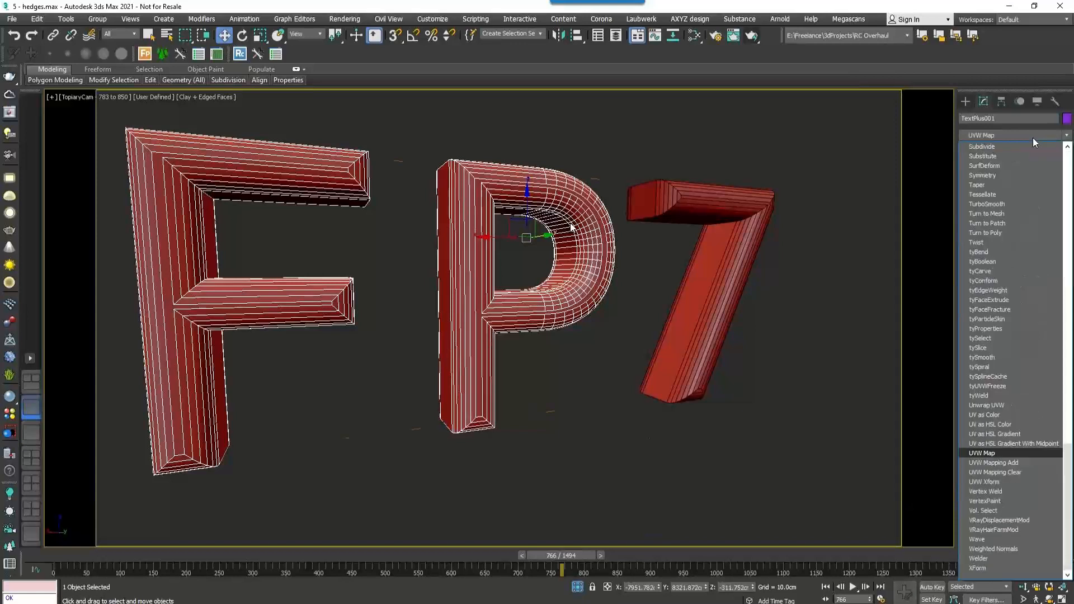
left_click(1010, 314)
left_click(1010, 314)
left_click(1004, 429)
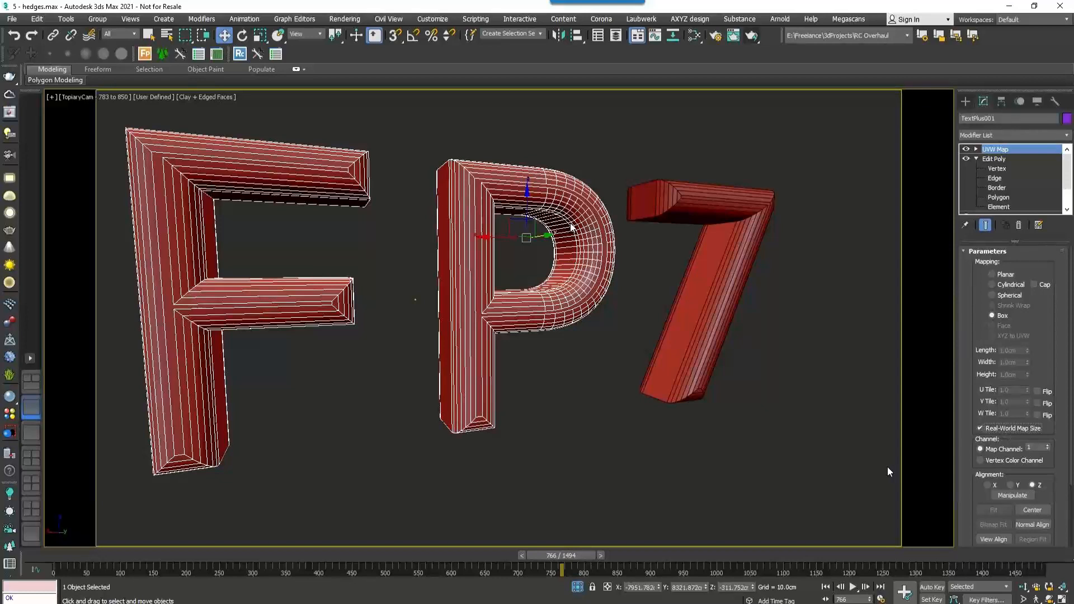
Step: Create a Forest Pro object from a topiary preset and generate it on the FP text surface with AutoGrid off
left_click(965, 101)
left_click(995, 170)
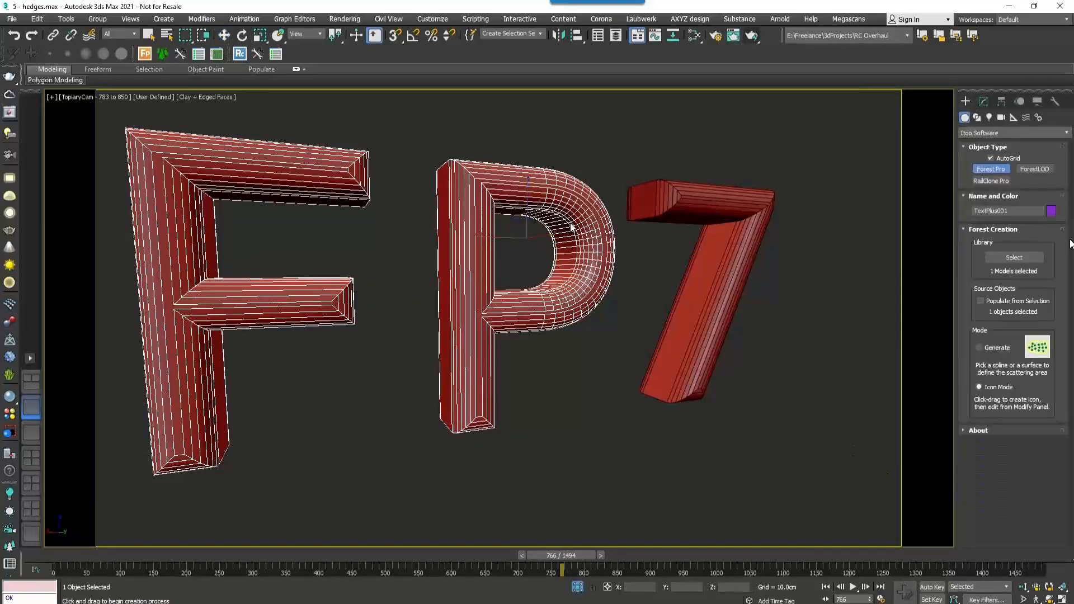
left_click(991, 260)
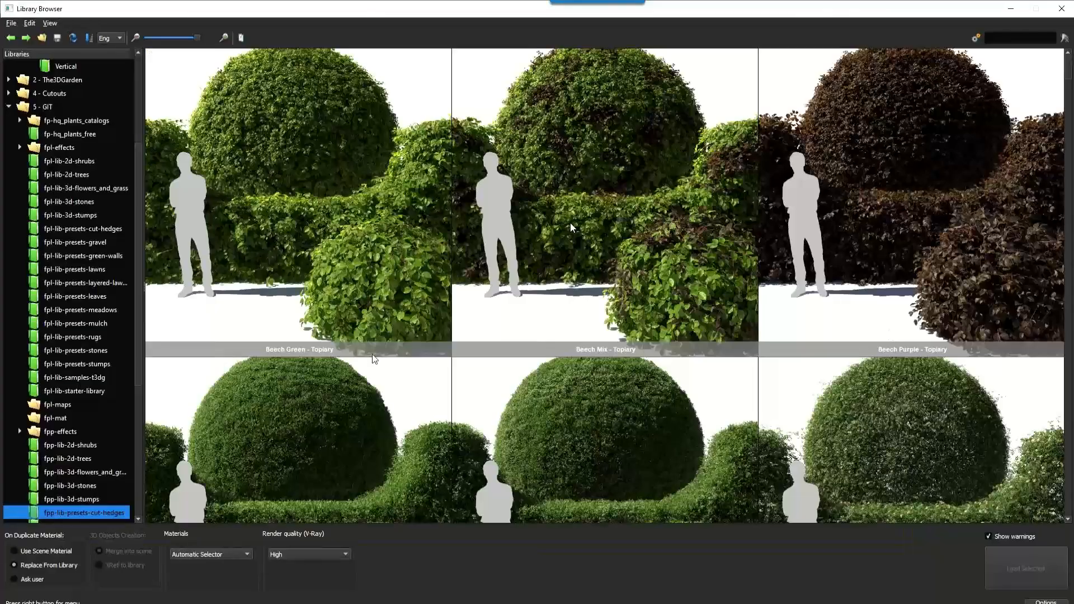
scroll(406, 321, "down", 2)
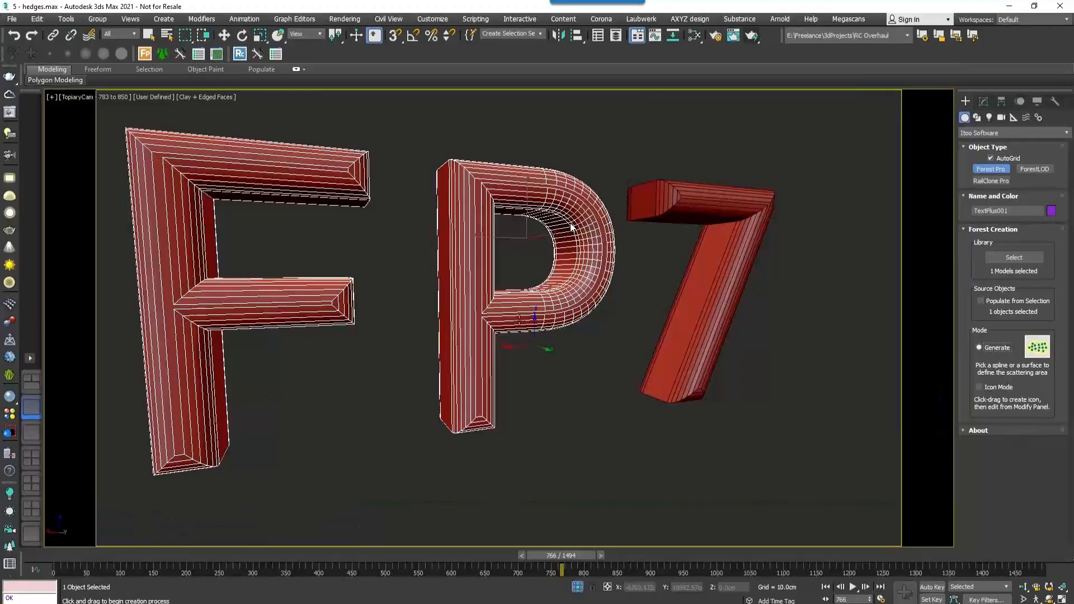
left_click(990, 158)
left_click(534, 312)
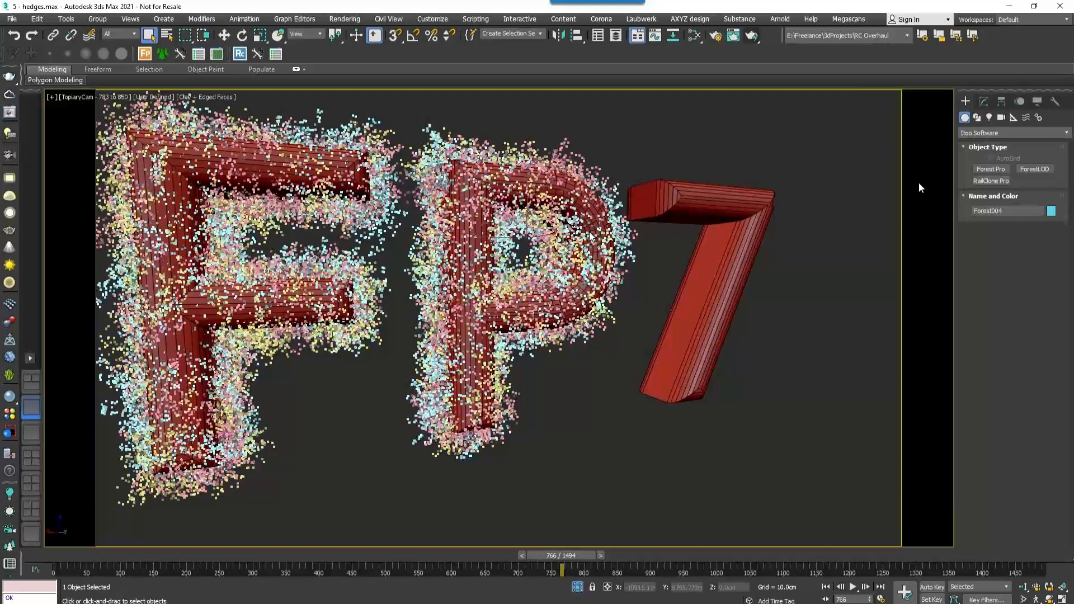
Step: Add the 7 text object to the surfaces of the topiary scatter
left_click(984, 101)
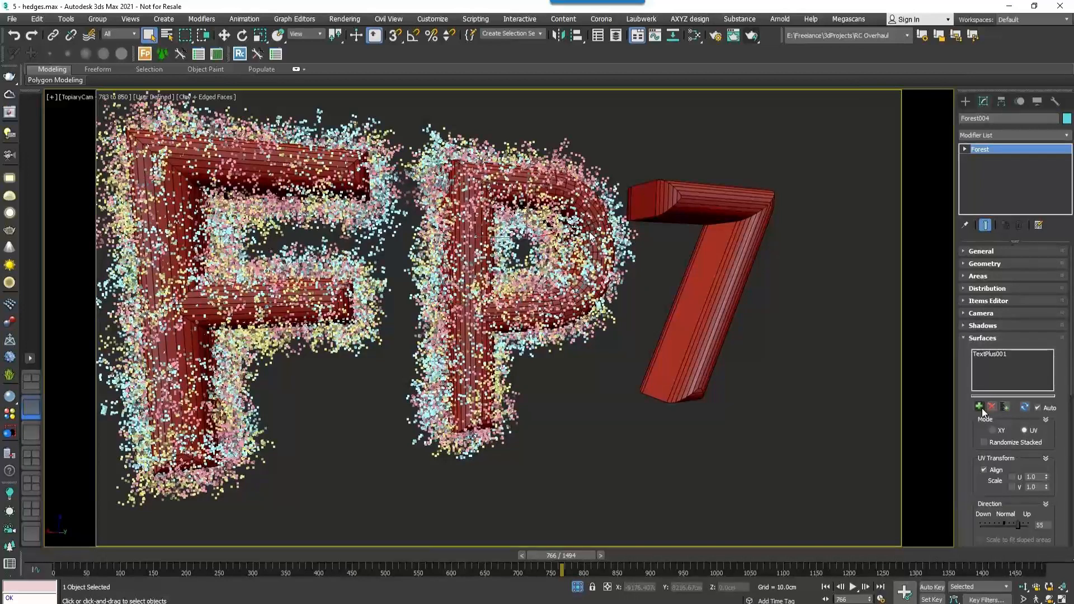
left_click(982, 408)
left_click(734, 251)
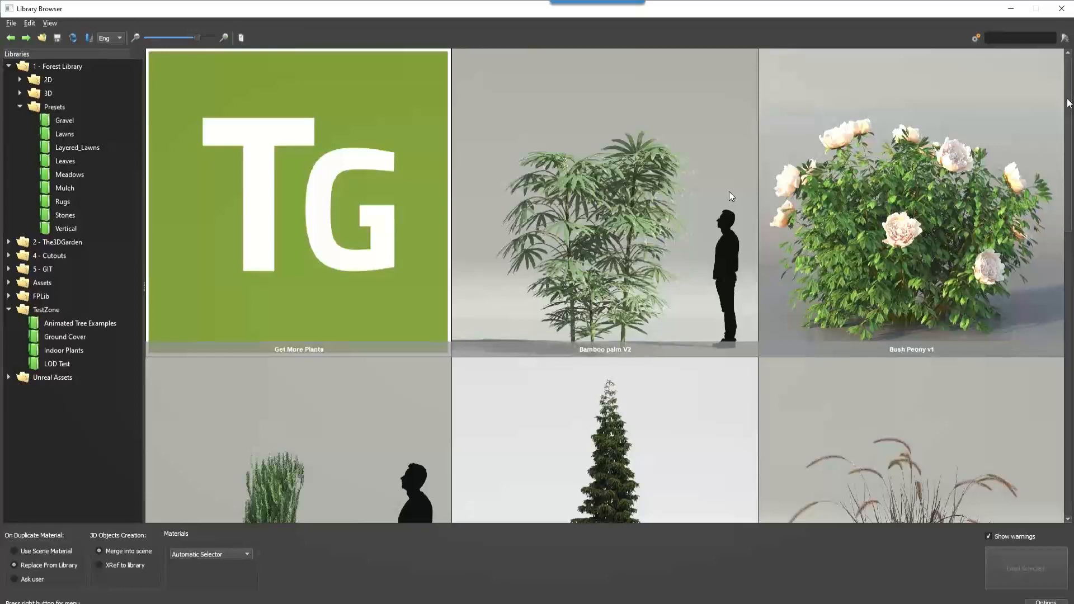
Step: Look through the new plants in the library, including the bamboo palm and bush peony
scroll(733, 196, "down", 1)
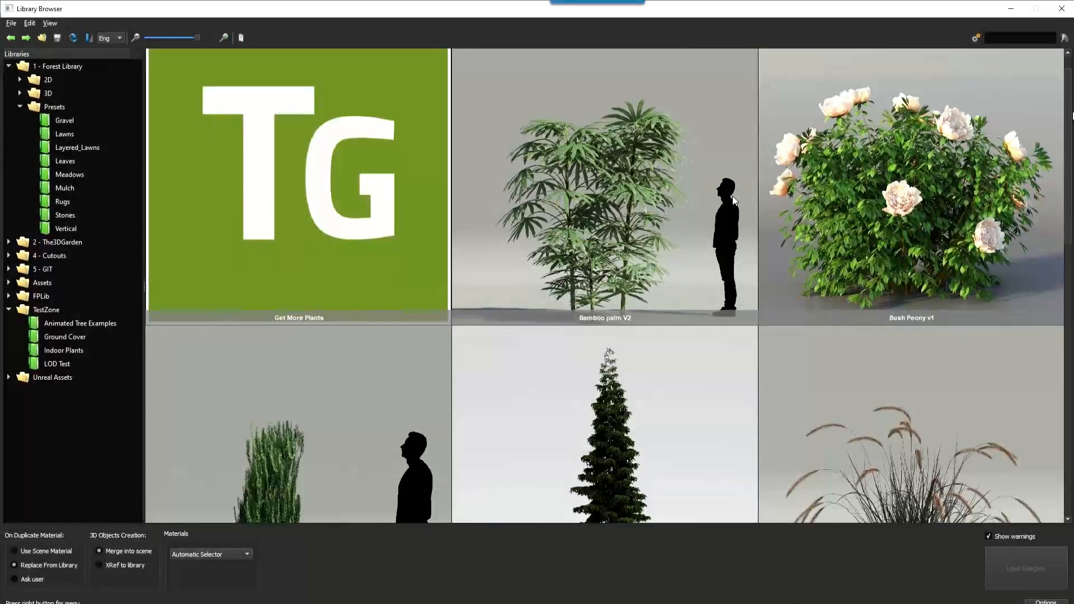
scroll(733, 196, "down", 5)
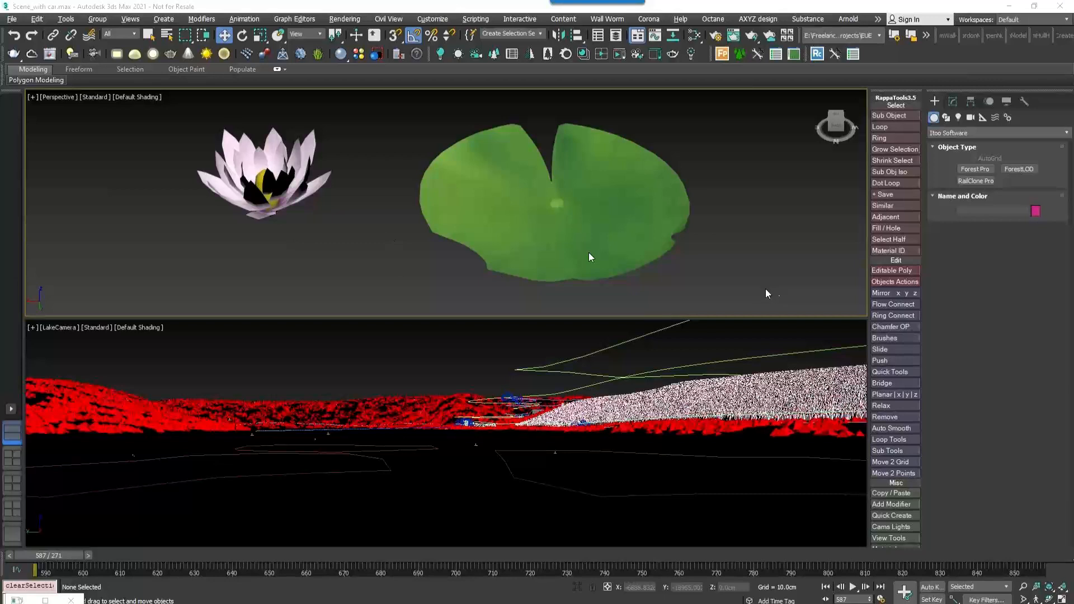
Step: Create a Forest Pro scatter populated from the selected water lily and lily pad, generated on the lake spline
left_click_drag(774, 285, 181, 131)
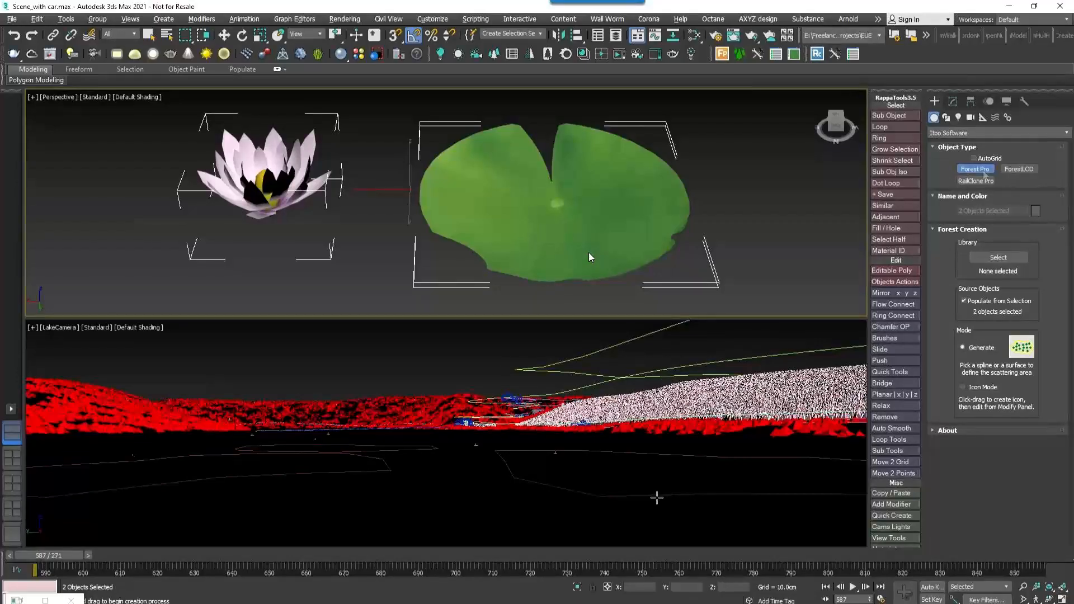
left_click(657, 498)
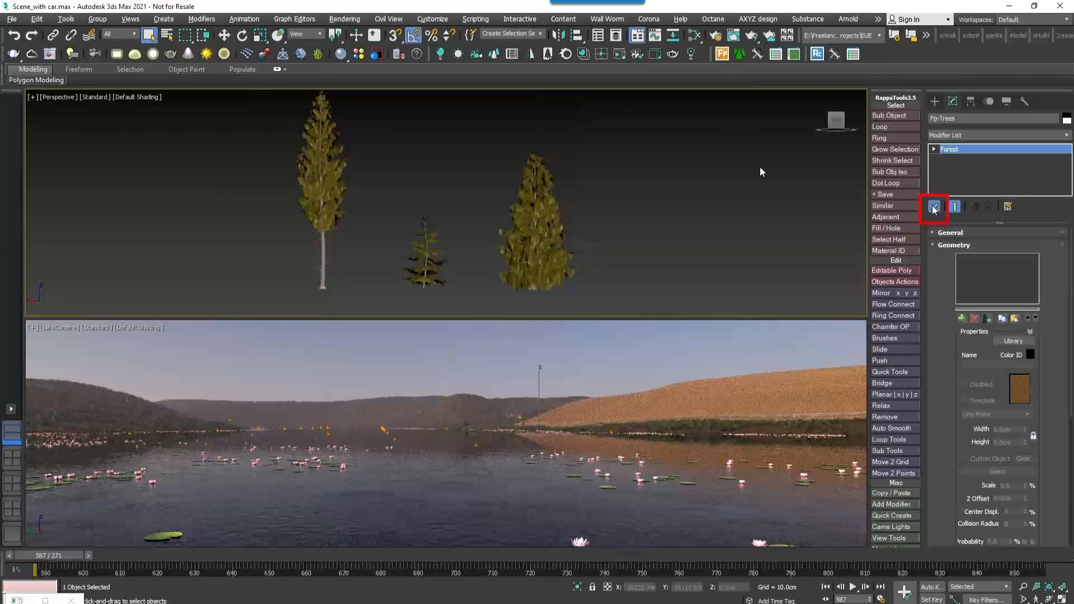
Step: Select the three trees and add them to the geometry list of the Fp-Trees scatter
left_click(536, 250)
left_click(419, 258, "ctrl")
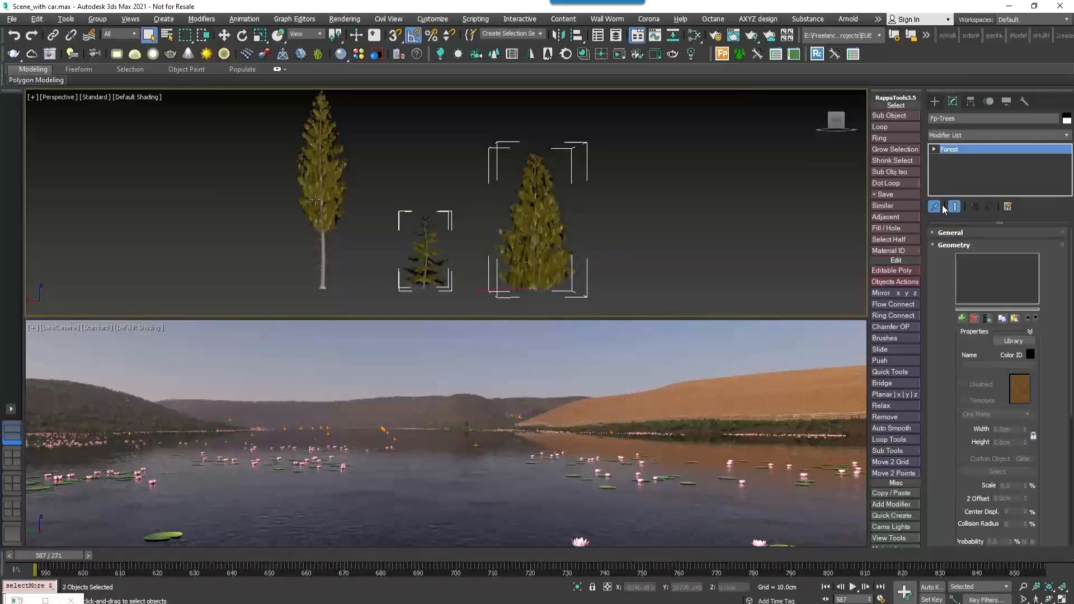
left_click(323, 246, "ctrl")
left_click(963, 318)
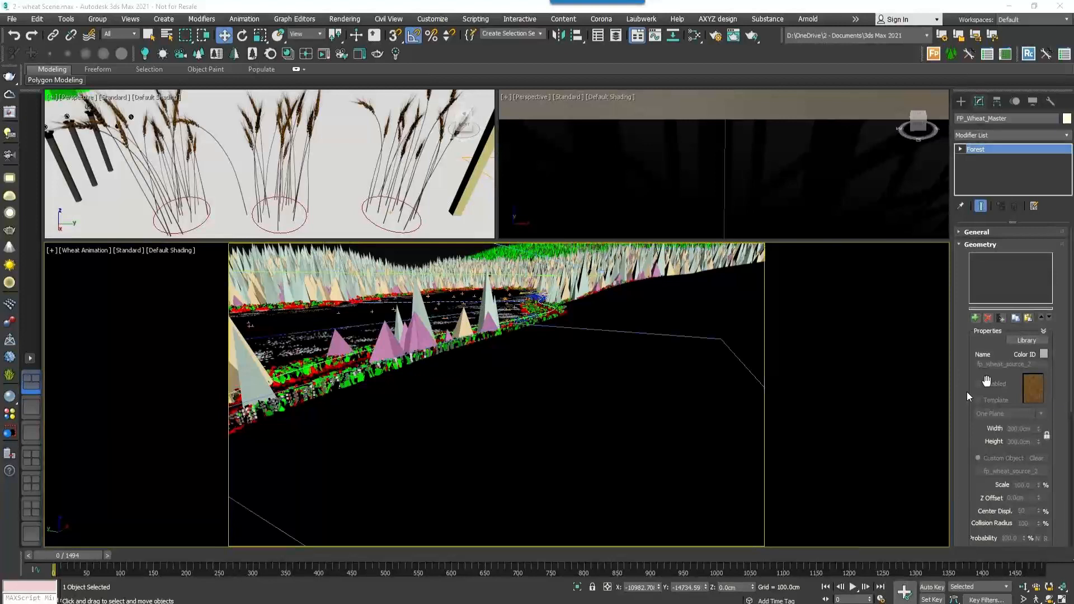
Step: Add fp_wheat_source_1 as a custom object in the FP_Wheat_Master geometry list and create a second item
left_click(977, 319)
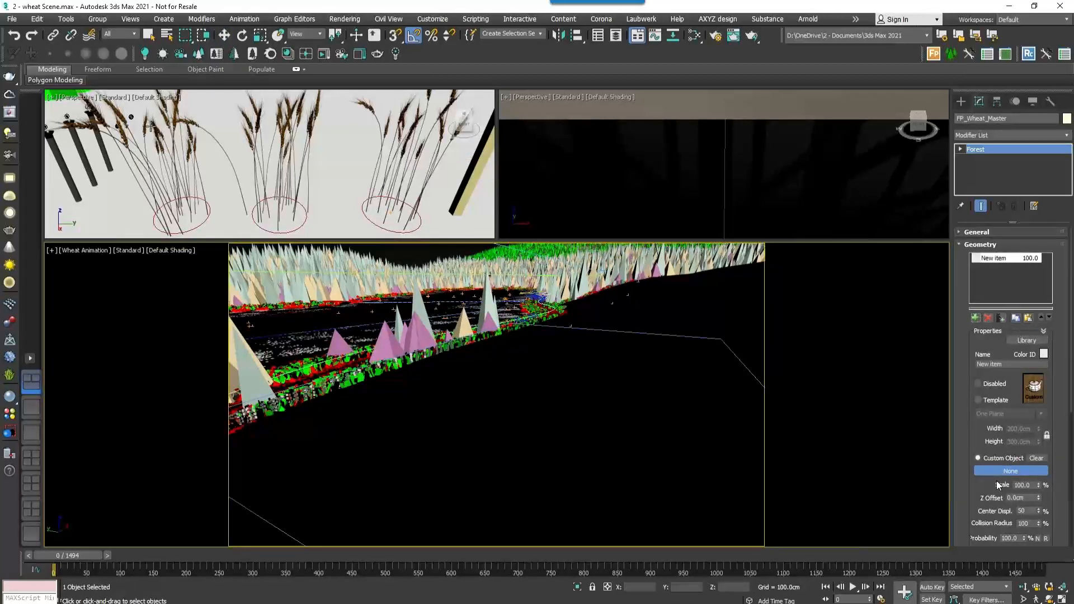
left_click(152, 126)
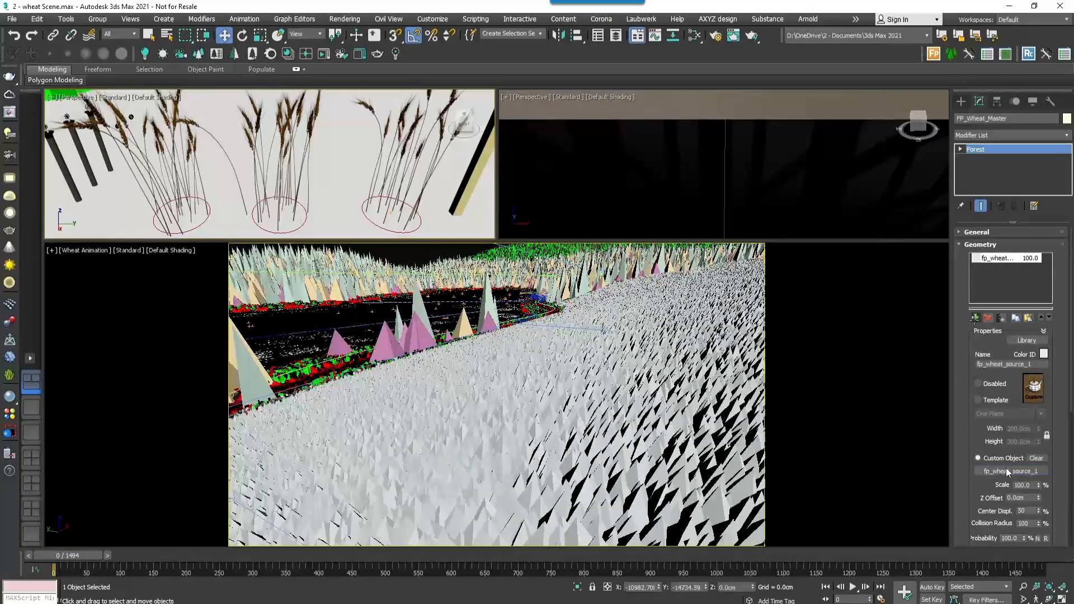
left_click(1007, 473)
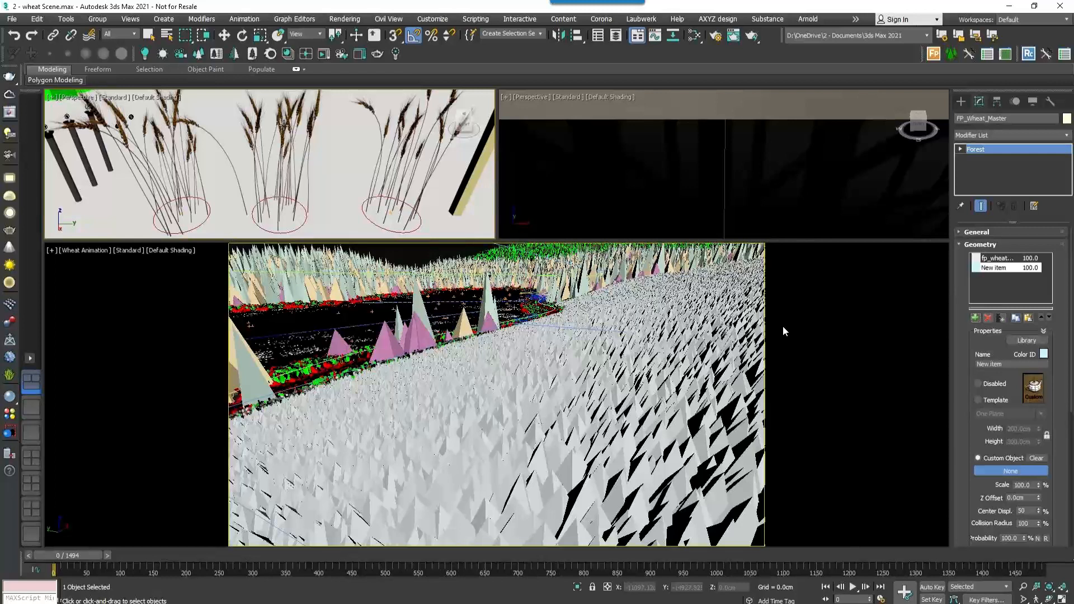
key("w")
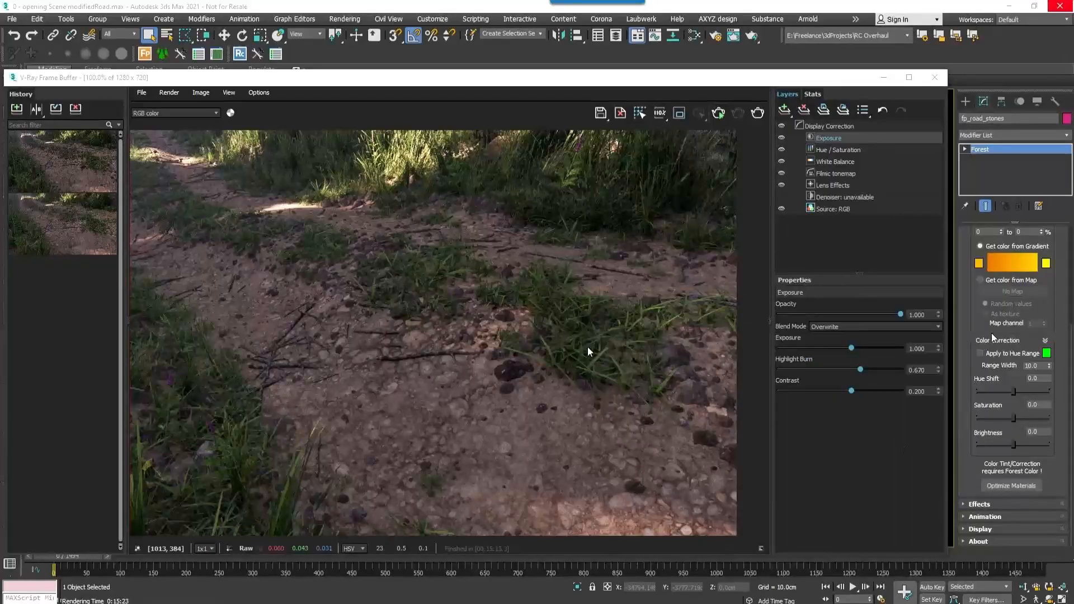
Step: Render a close-up of the road interactively and set the hue shift of fp_road_stones to 2
scroll(439, 365, "up", 2)
left_click(679, 114)
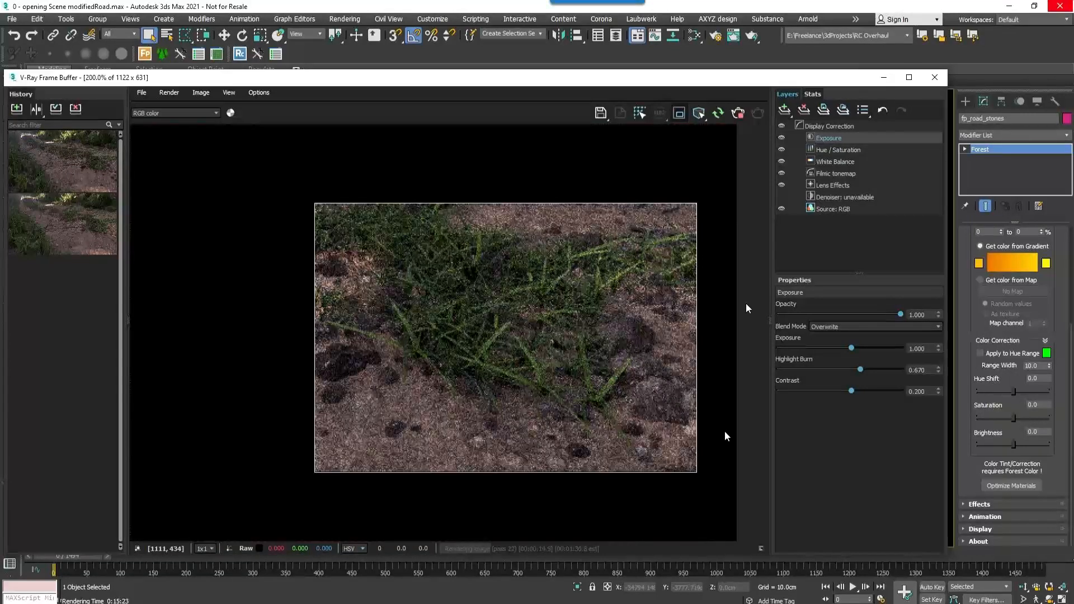
left_click_drag(1042, 380, 1026, 382)
type("2")
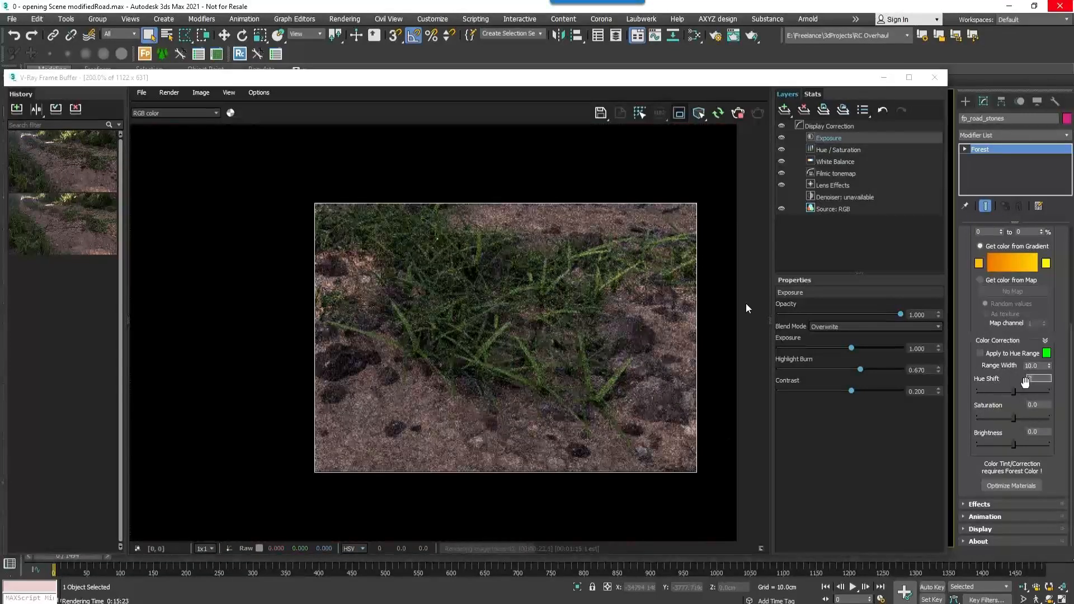
key("Return")
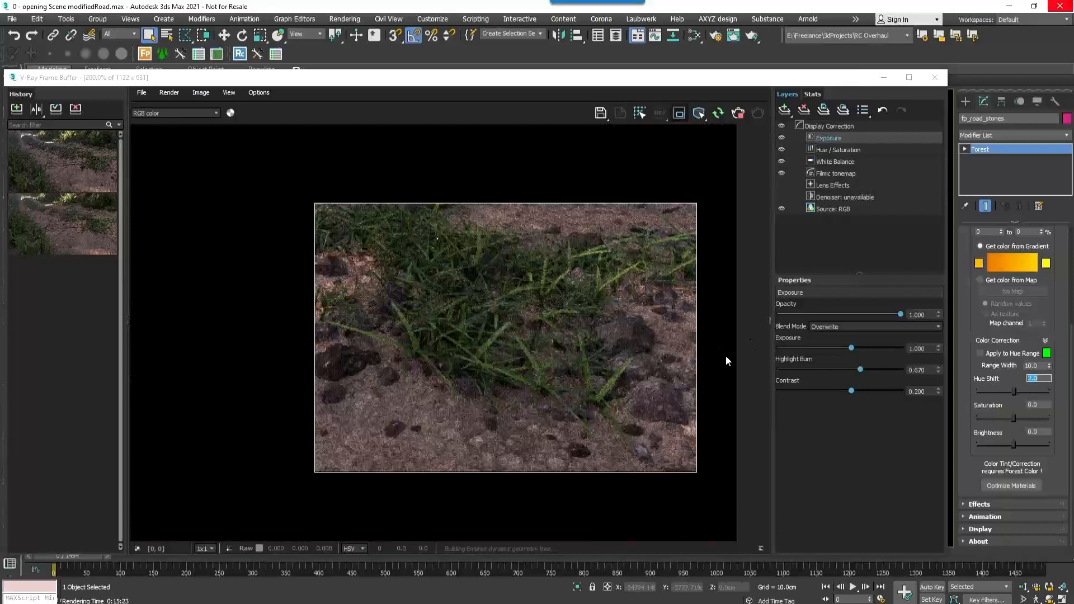
Step: Set the color correction of fp_road_stones to brightness 0.05 and saturation about 0.79
double_click(1041, 430)
type("0.05")
key("Return")
left_click_drag(1016, 421, 1044, 419)
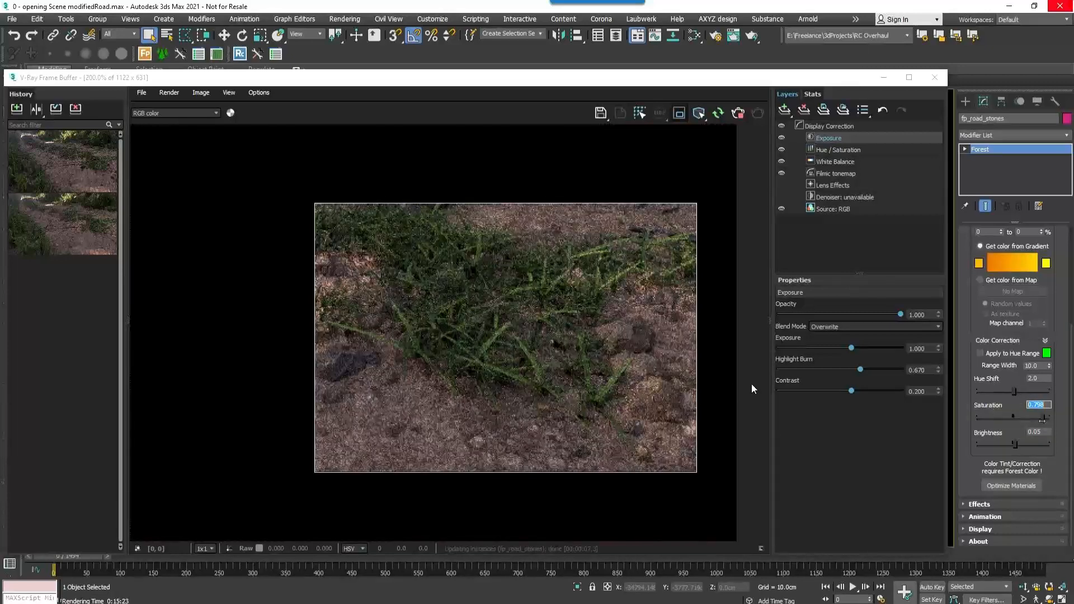
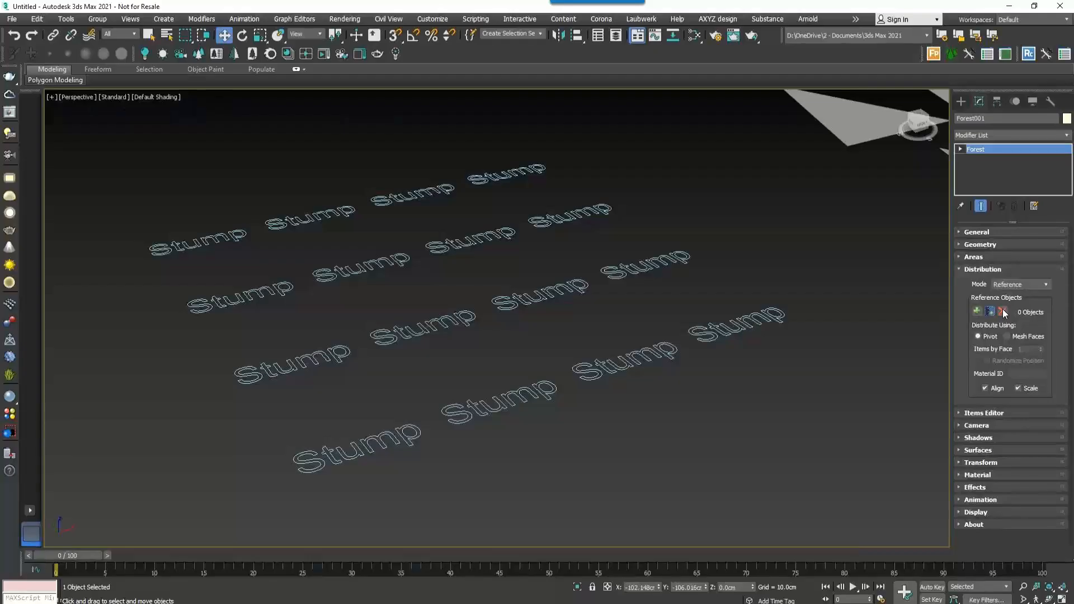
Step: Add all the Stump text objects as reference objects of the scatter and shift the nearest text slightly
left_click(990, 312)
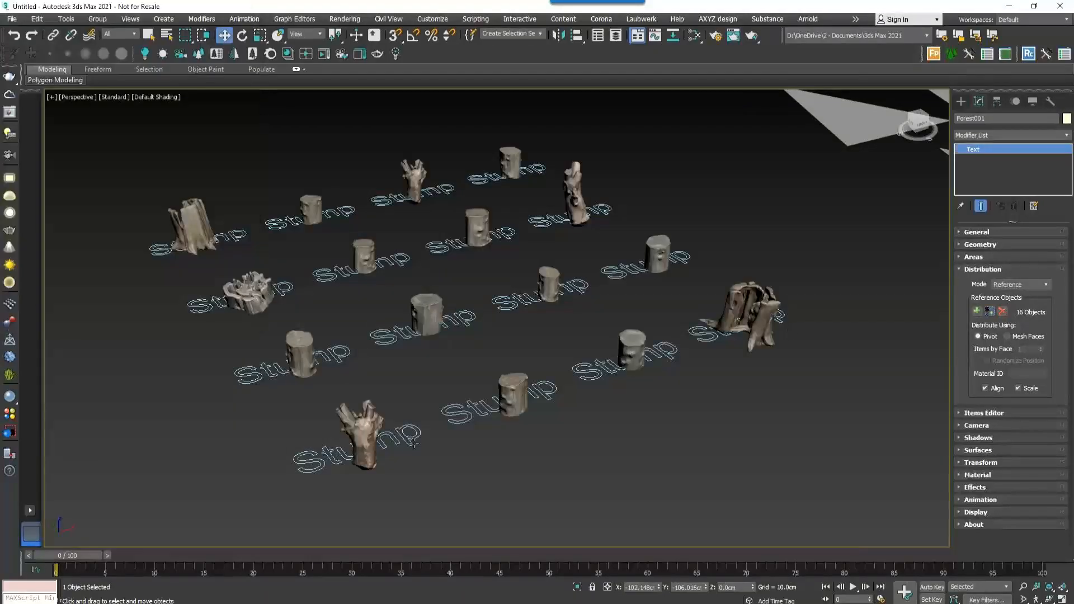
left_click(373, 443)
left_click_drag(374, 443, 380, 439)
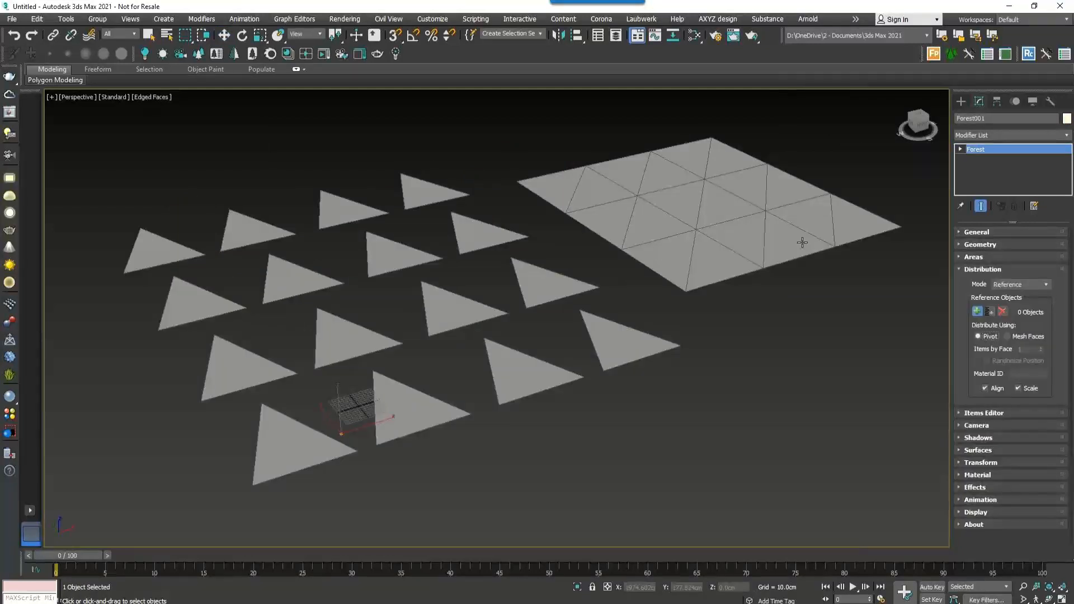
Step: Add the subdivided plane and the separate triangles as reference objects and distribute the stumps using Mesh Faces
left_click(803, 242)
left_click(639, 343)
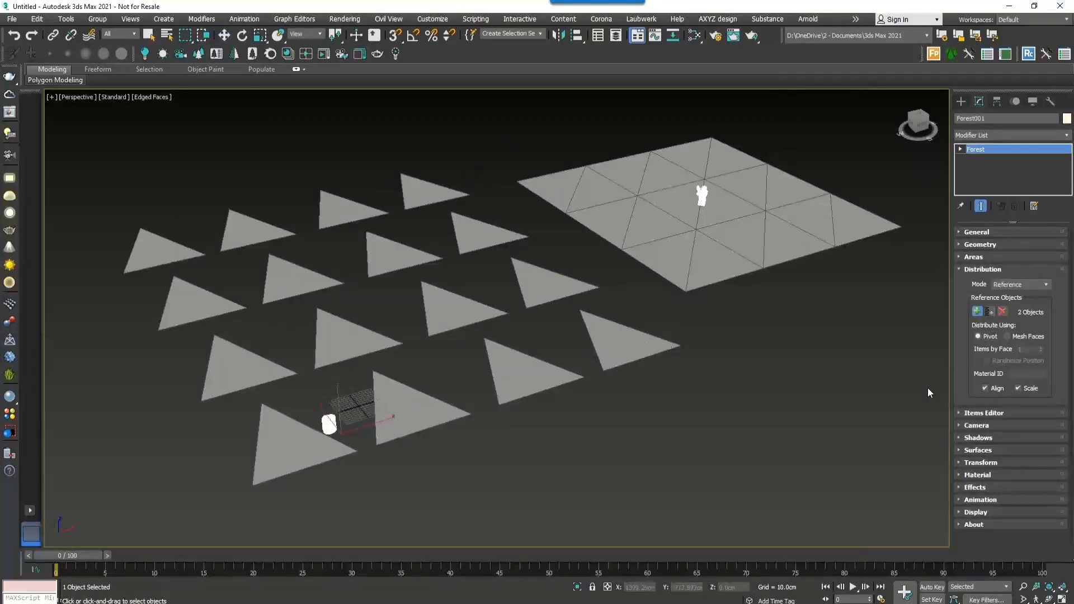
left_click(1025, 335)
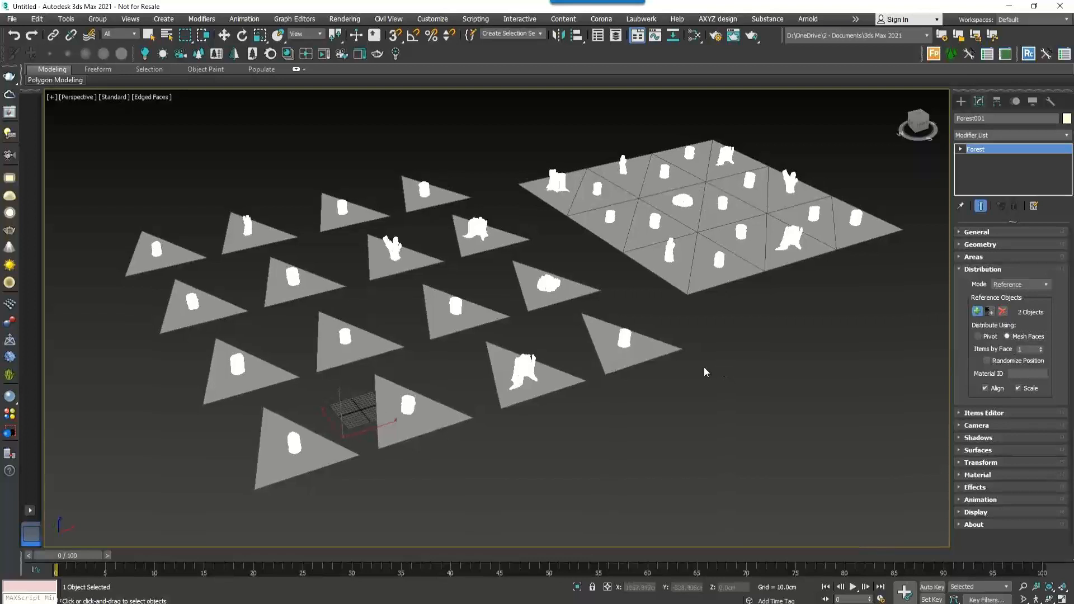
middle_click_drag(704, 367, 665, 365)
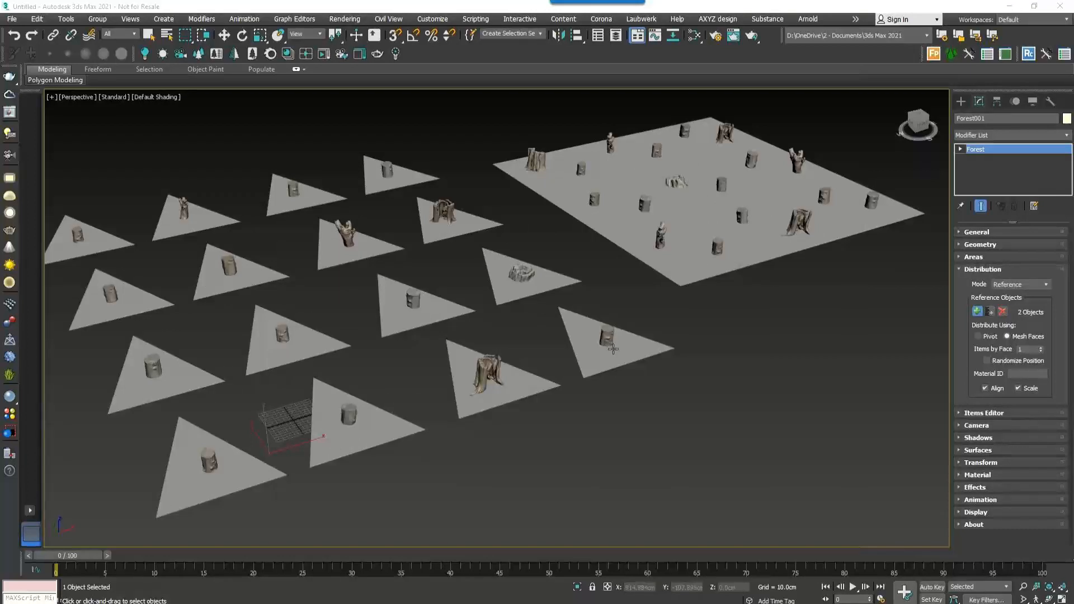
Step: Compare the stump placement with and without Randomize Position, leaving the option on
left_click(999, 363)
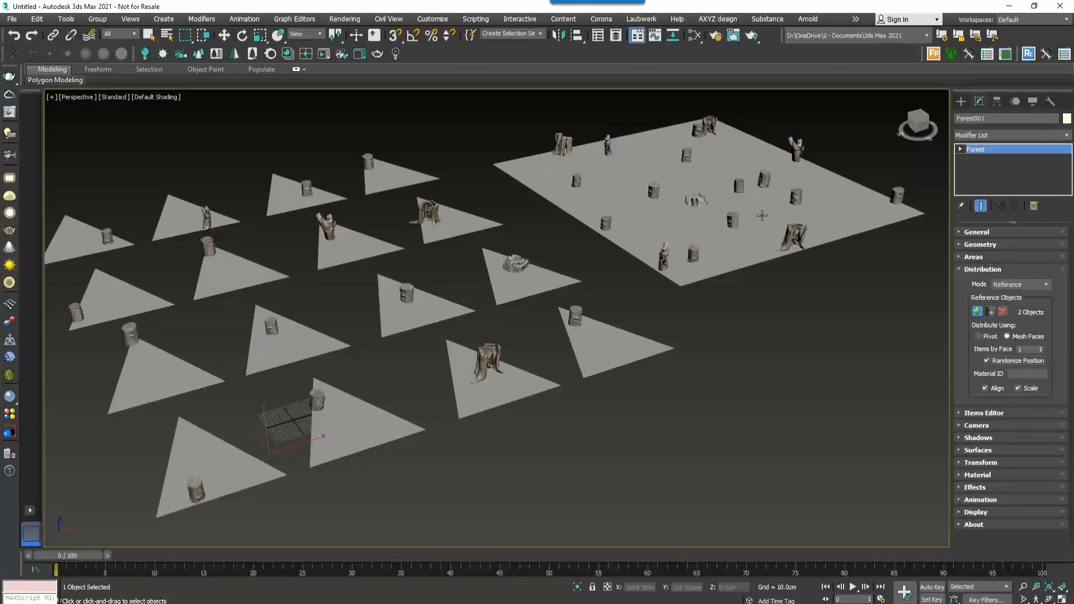
left_click(988, 360)
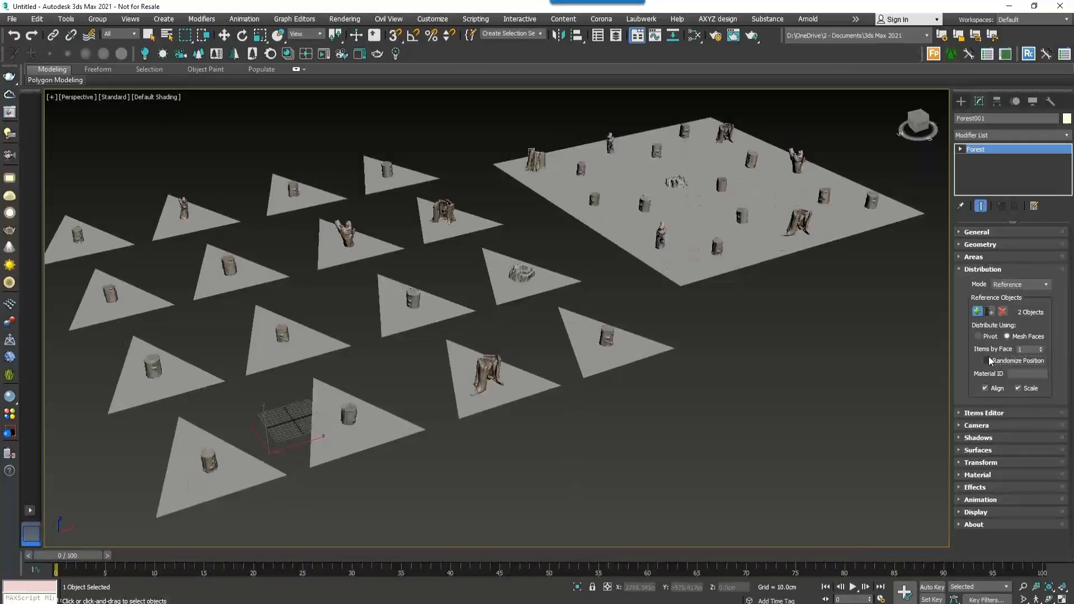
left_click(988, 361)
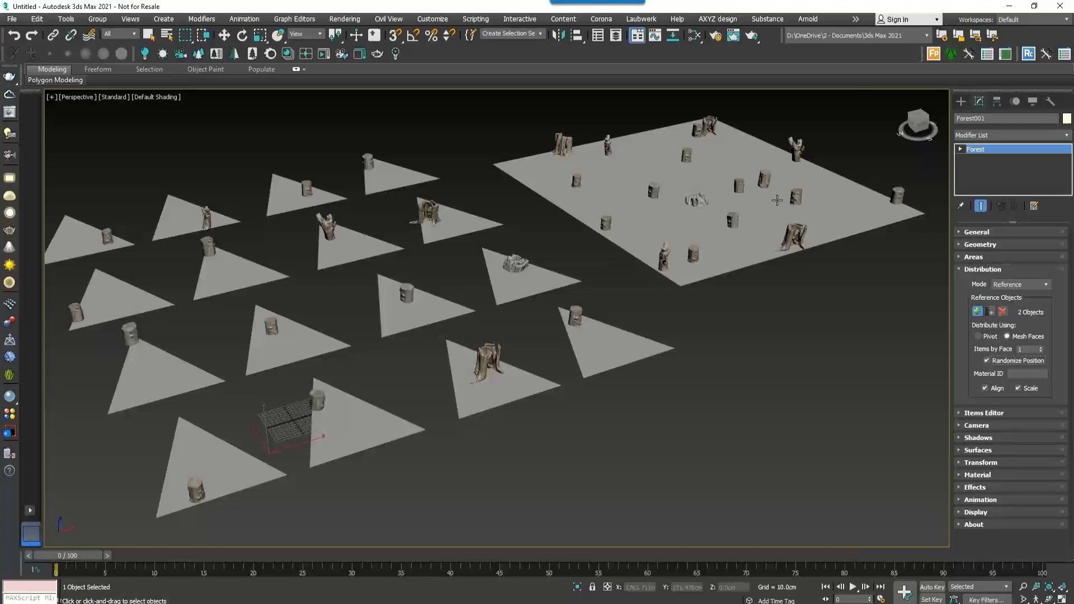
Step: Set Items by Face to 4 and compare the distribution with Randomize Position off and on
left_click(1042, 348)
left_click(1043, 348)
left_click(1043, 348)
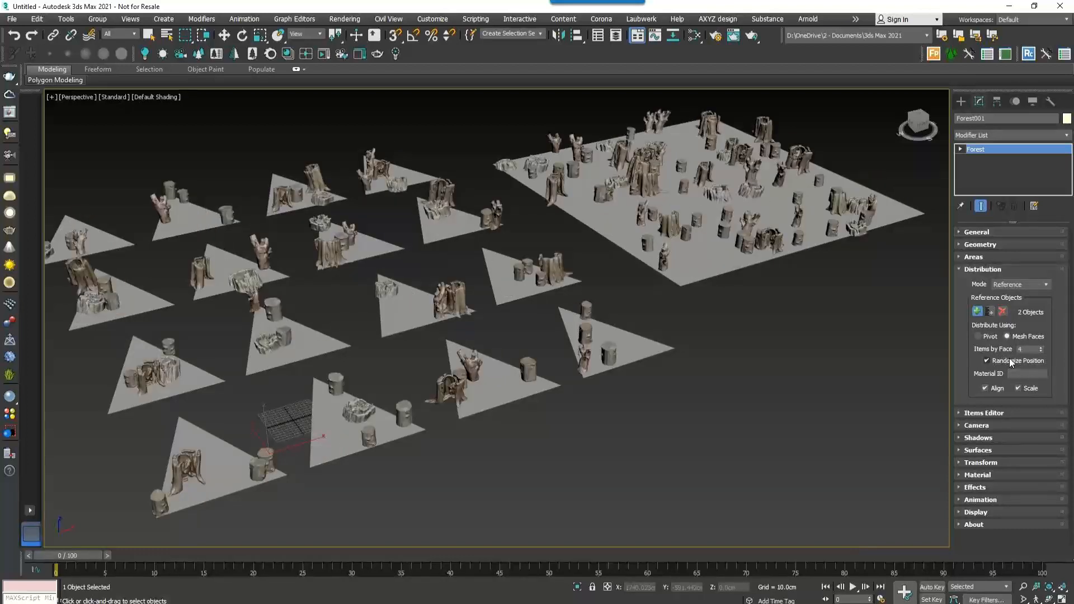
left_click(1009, 360)
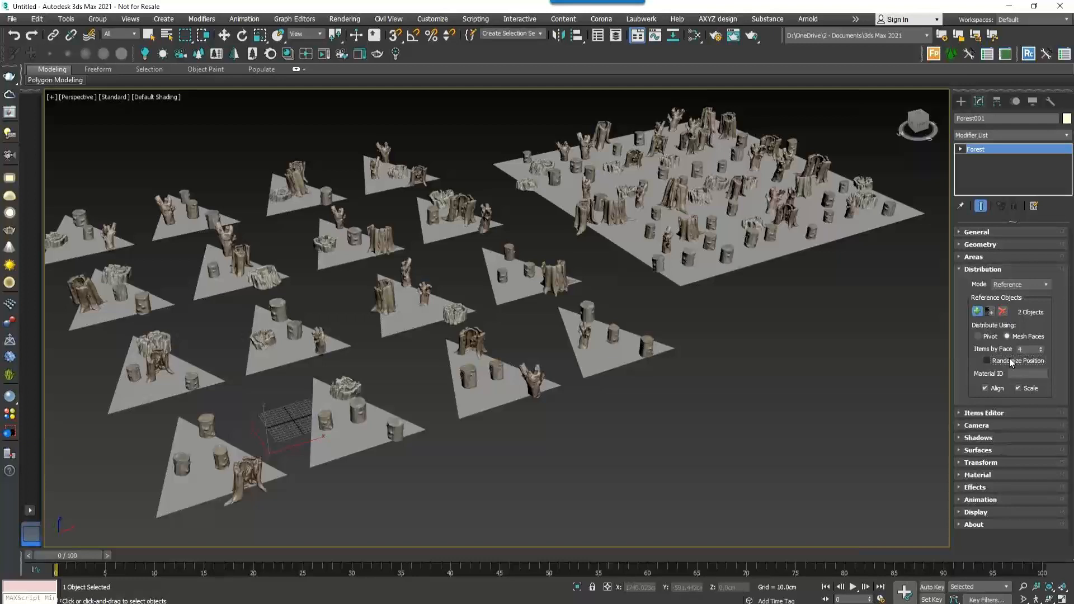
left_click(1012, 362)
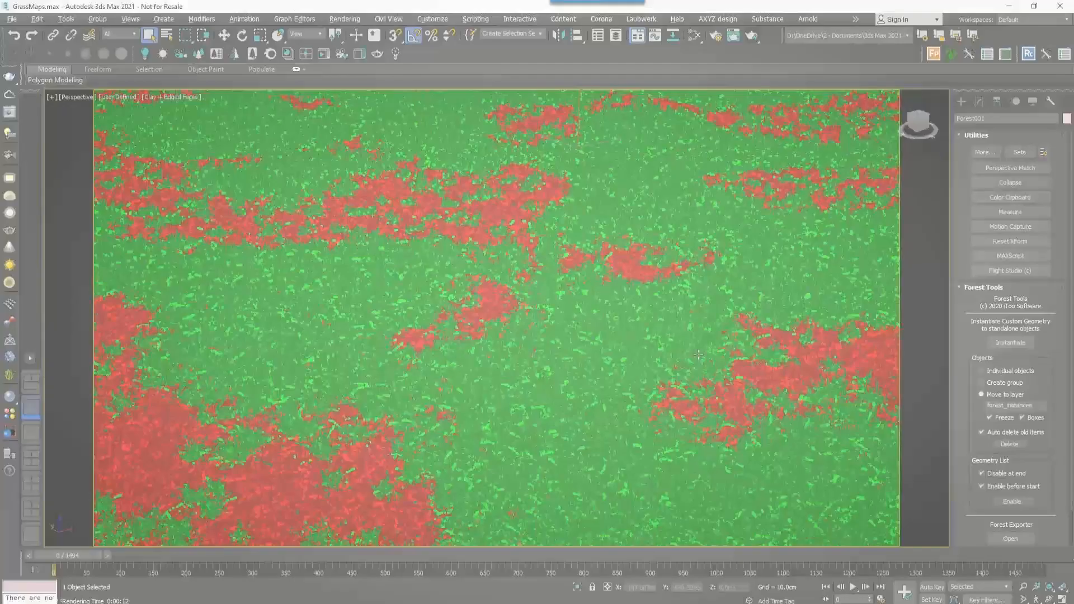
Step: Examine the grass material's Forest Color map and the bitmaps feeding its Default Map and Color Tint Map
key("m")
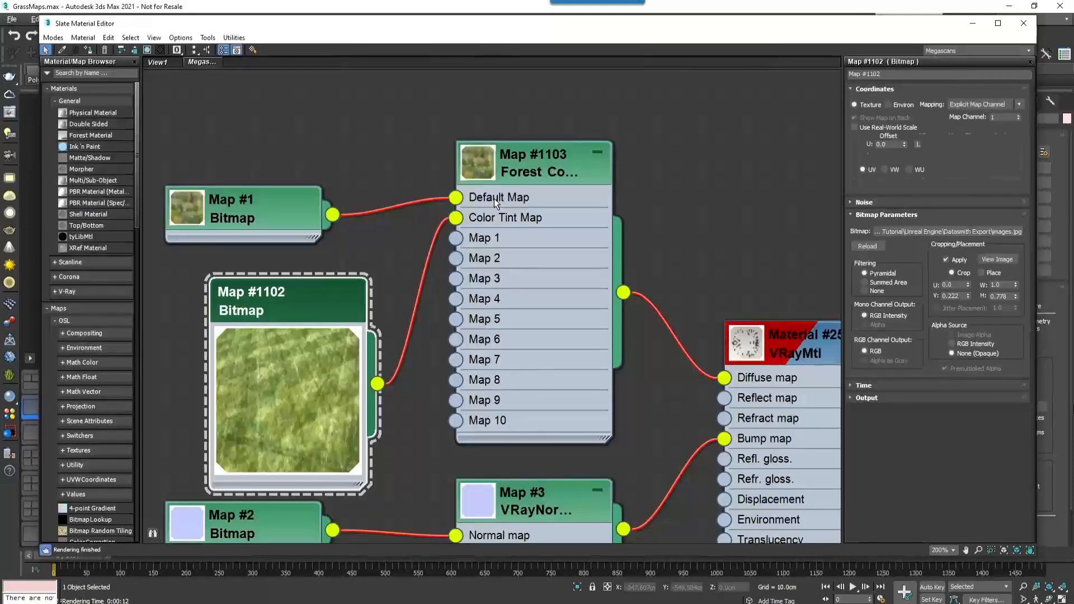
left_click(495, 199)
double_click(560, 198)
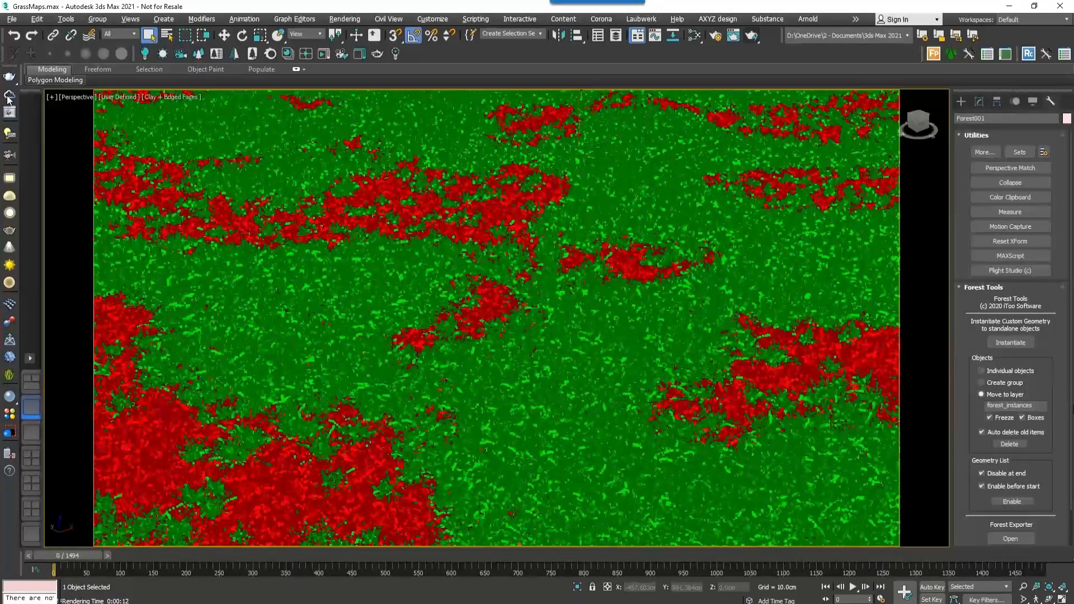
Step: Compare the two grass renders in the V-Ray Frame Buffer by sweeping the A/B divider across the image
left_click(9, 98)
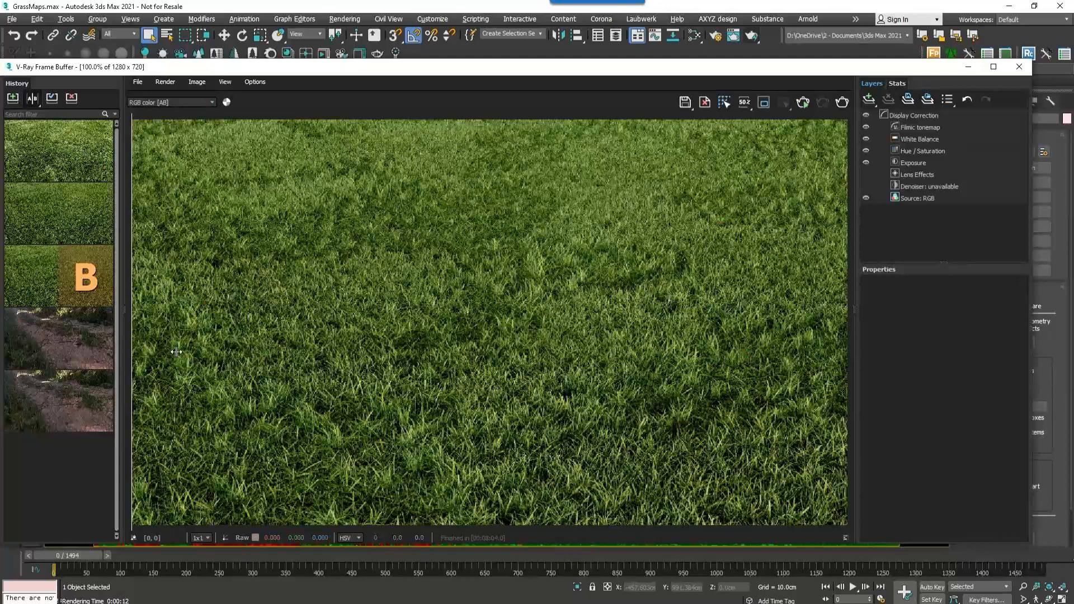
left_click_drag(176, 352, 854, 338)
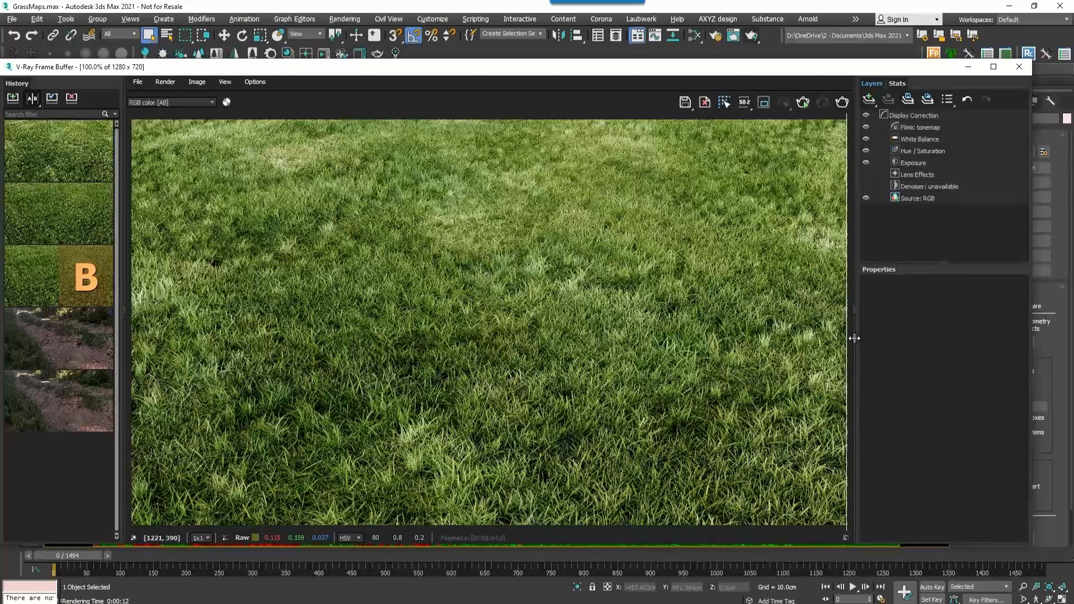
left_click_drag(852, 336, 830, 330)
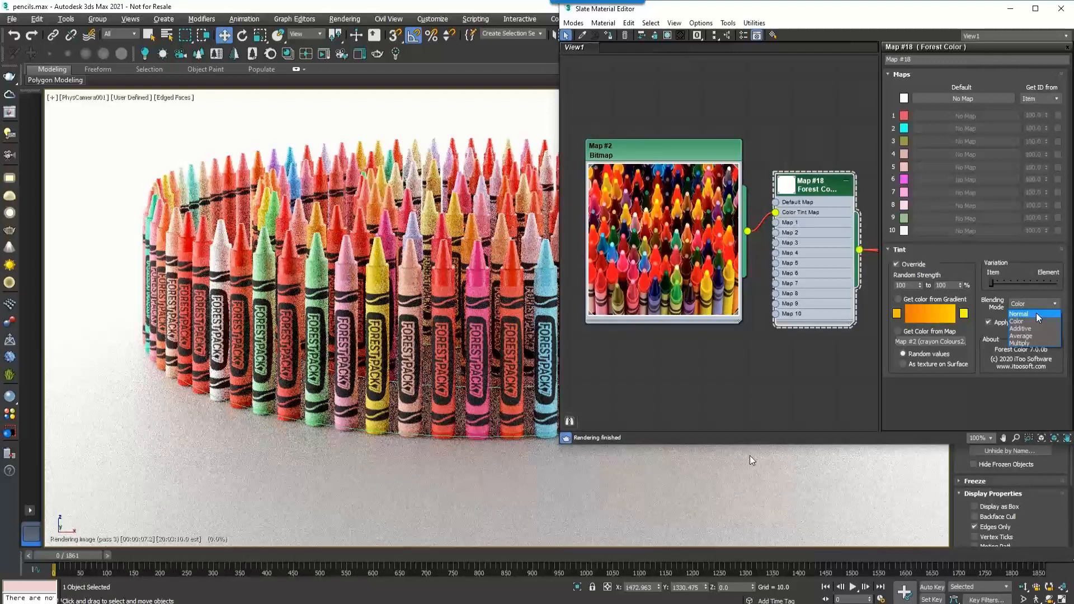
Step: Set the tint blending mode of the crayons' Forest Color map to Normal and close the material editor
left_click(1037, 315)
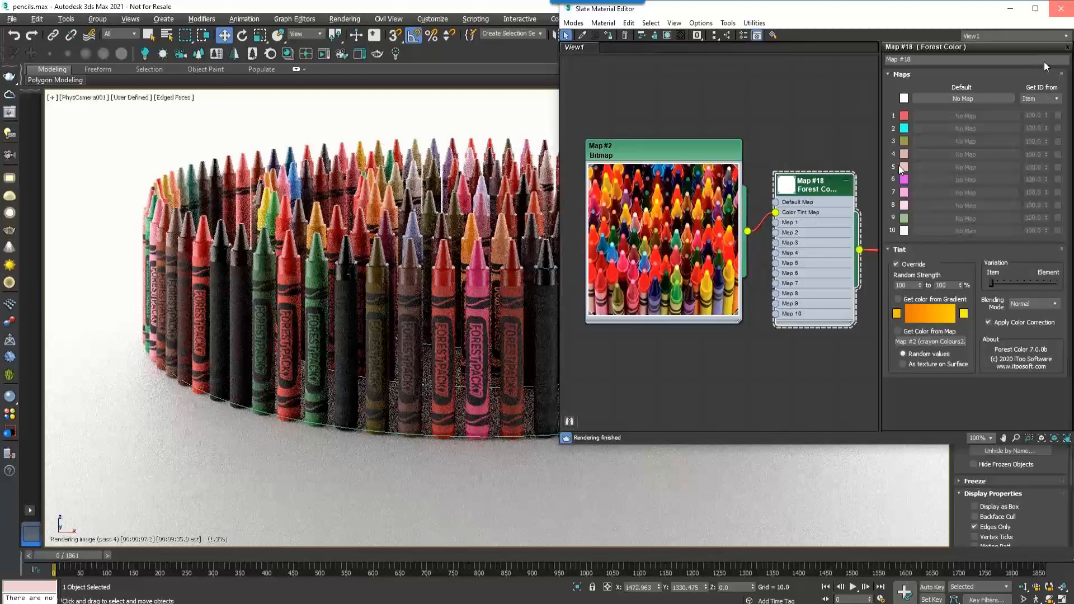
left_click(1061, 9)
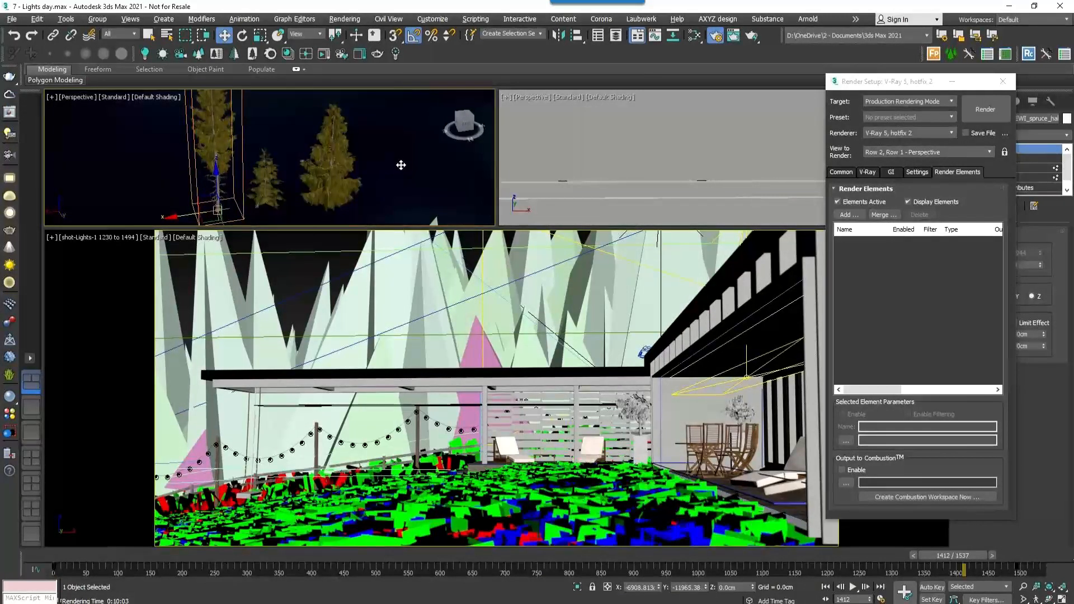
Step: Check the G-Buffer Object ID in the tall spruce's object properties without changing it
right_click(211, 139)
left_click(270, 221)
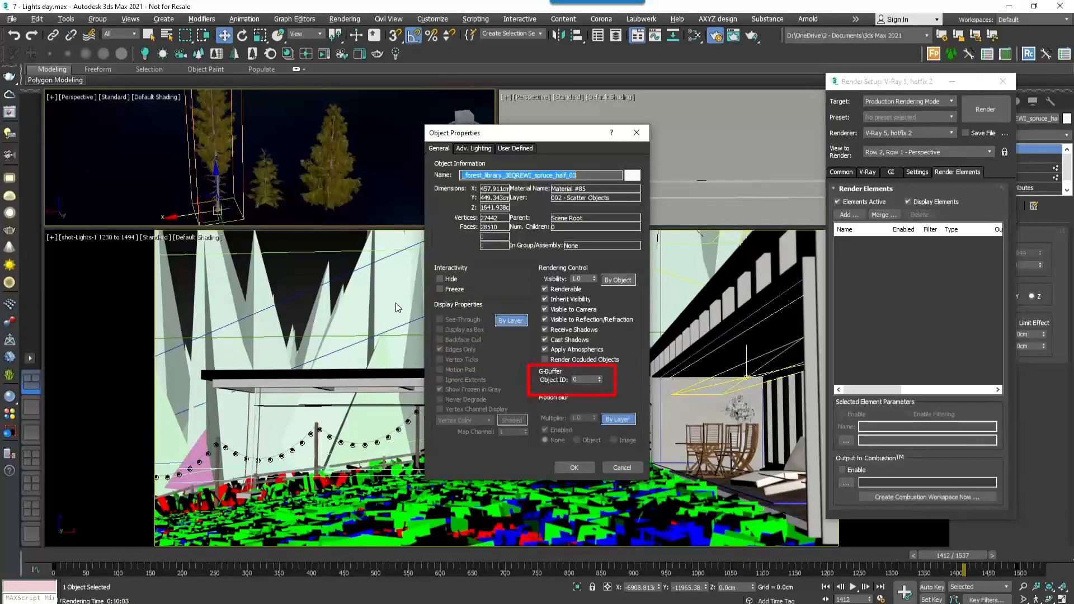
left_click(622, 468)
Step: Browse the list of V-Ray render elements that can be added in the render setup
left_click(849, 215)
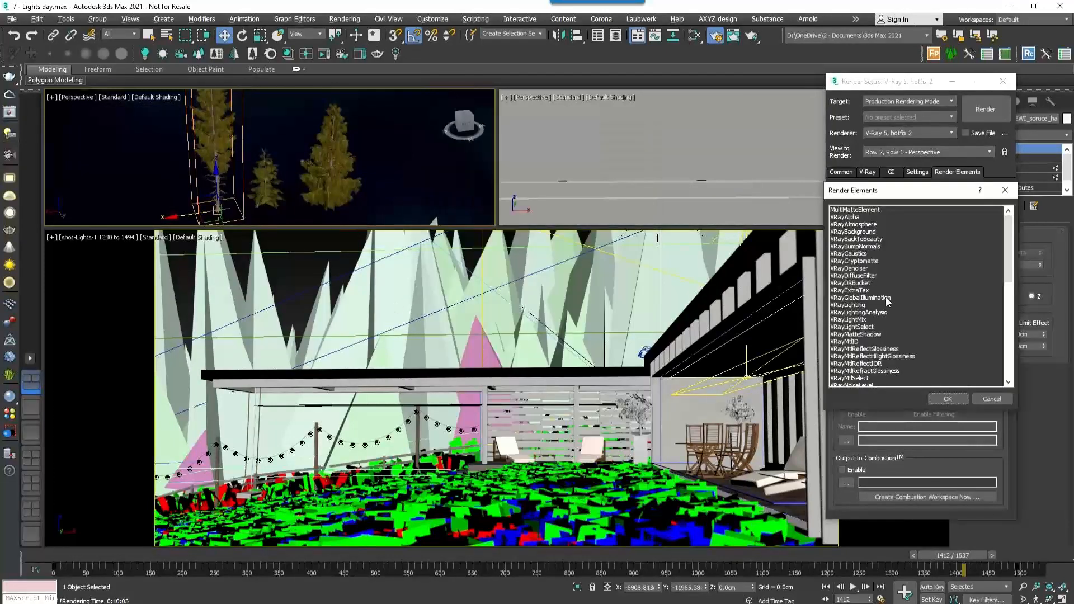
scroll(890, 303, "down", 2)
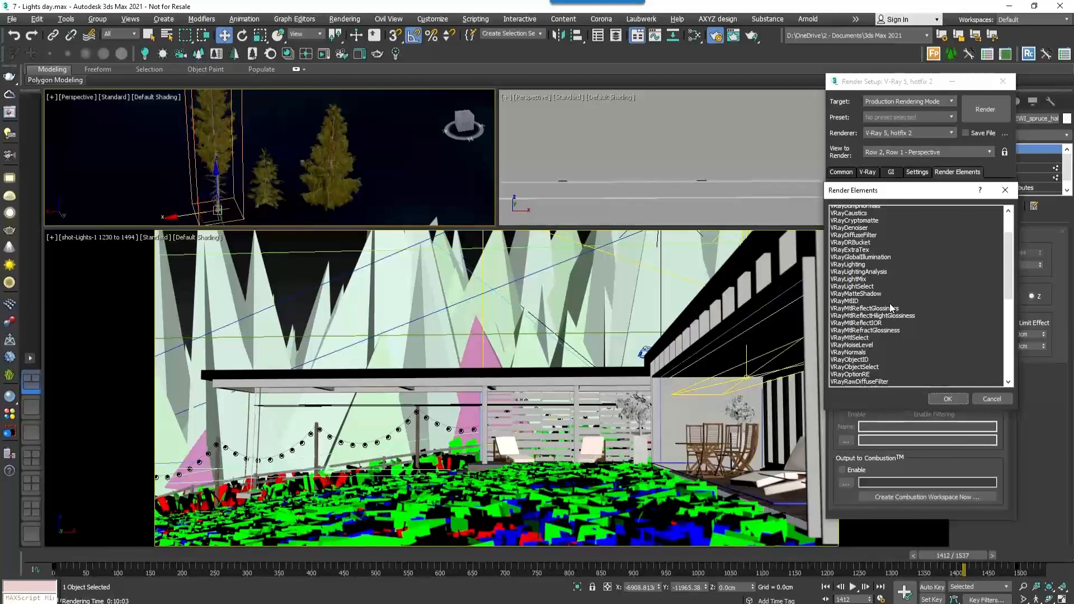
scroll(890, 305, "down", 1)
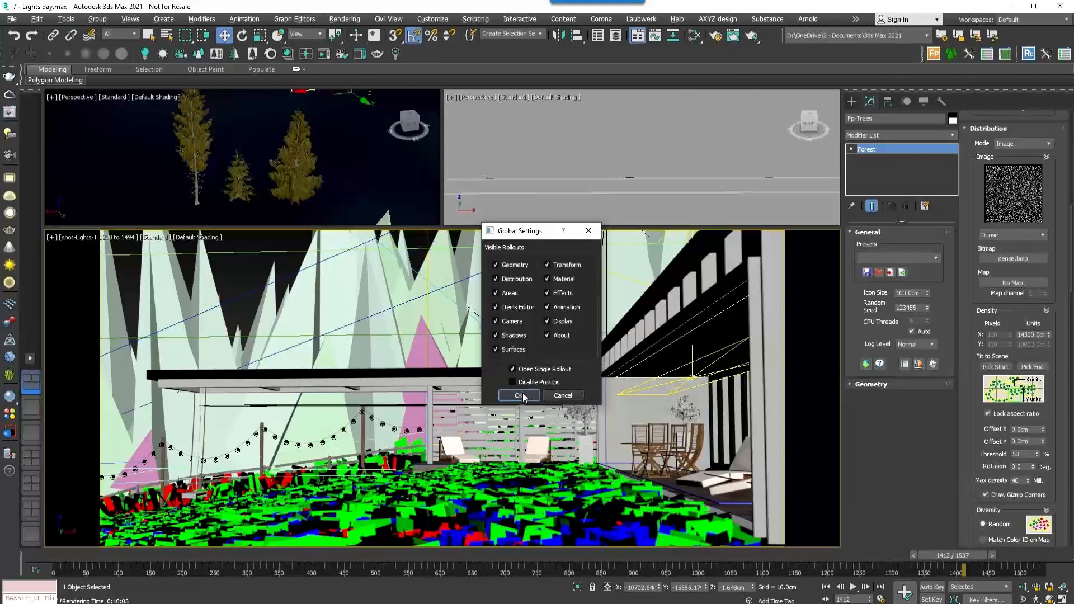
Step: Accept Forest's Global Settings with Open Single Rollout enabled, and try it by expanding several Fp-Trees rollouts, including Surfaces, Transform and Geometry
left_click(520, 395)
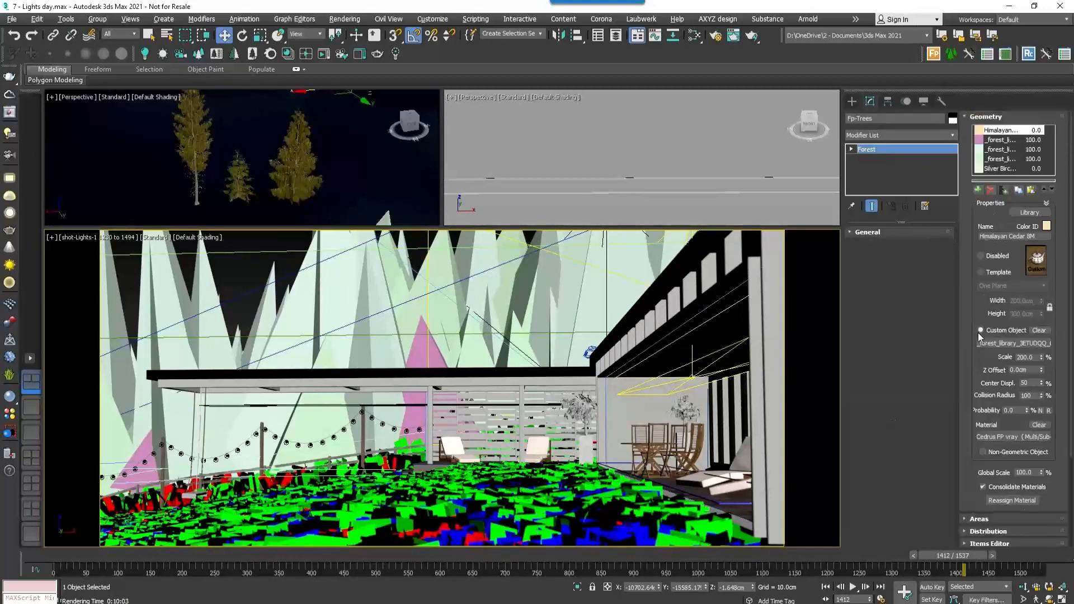
left_click_drag(977, 336, 975, 220)
left_click(973, 417)
left_click_drag(982, 464, 979, 313)
left_click(996, 469)
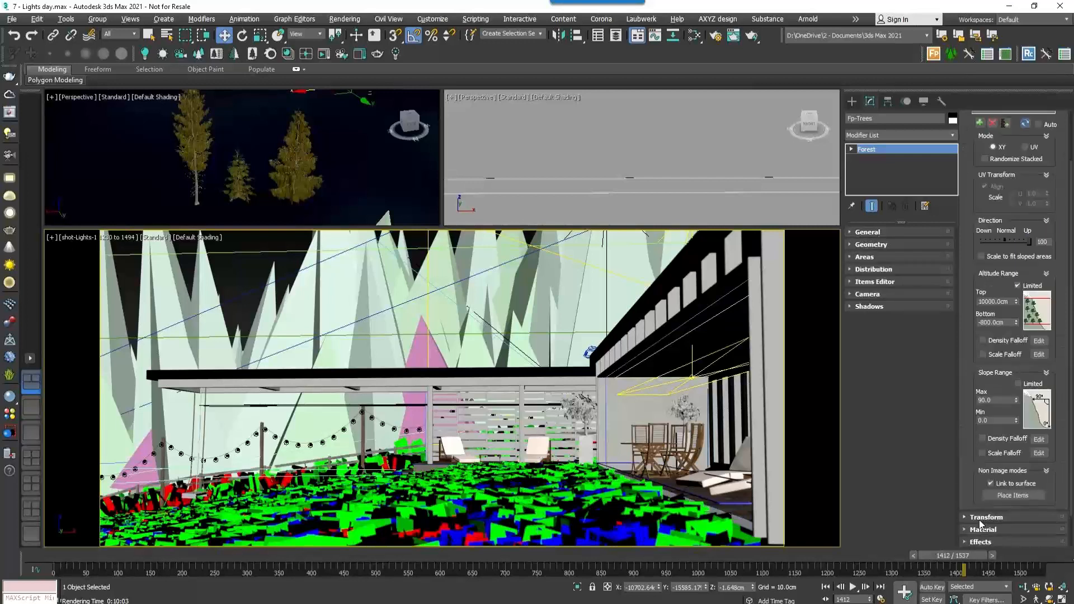
left_click(980, 521)
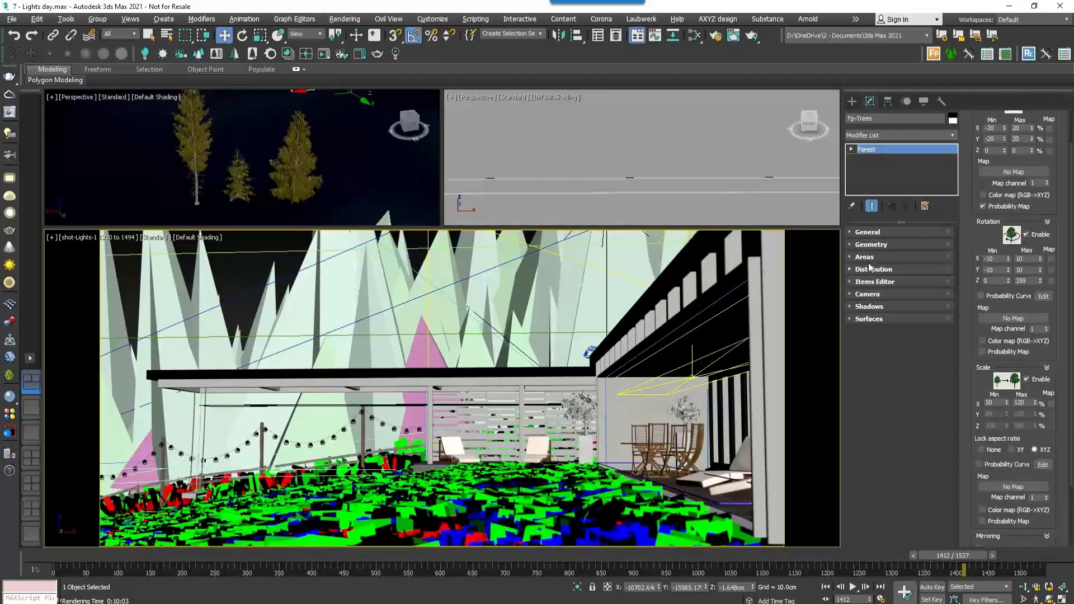
left_click(871, 245)
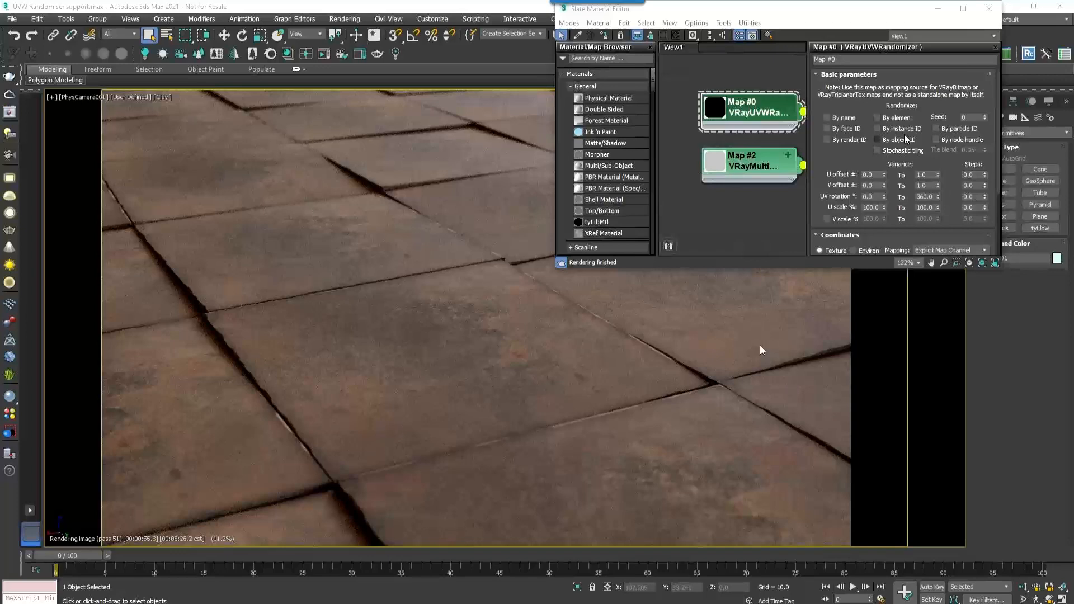
Step: Randomize the VRayUVWRandomizer map by instance ID and show the Get ID from options of the VRayMultiSubTex map
left_click(878, 129)
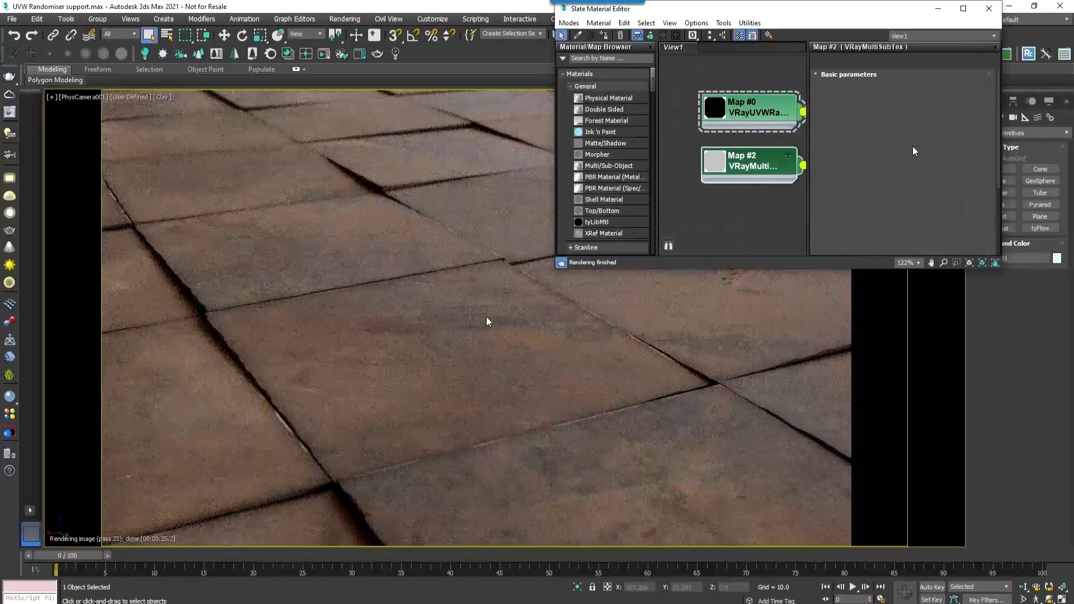
left_click(893, 89)
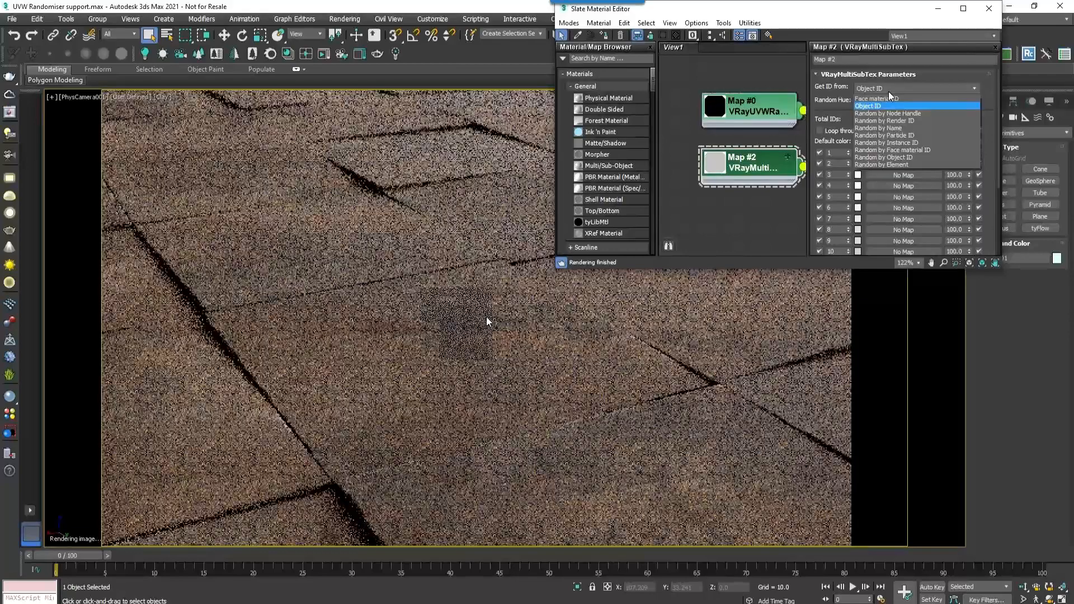
left_click(917, 167)
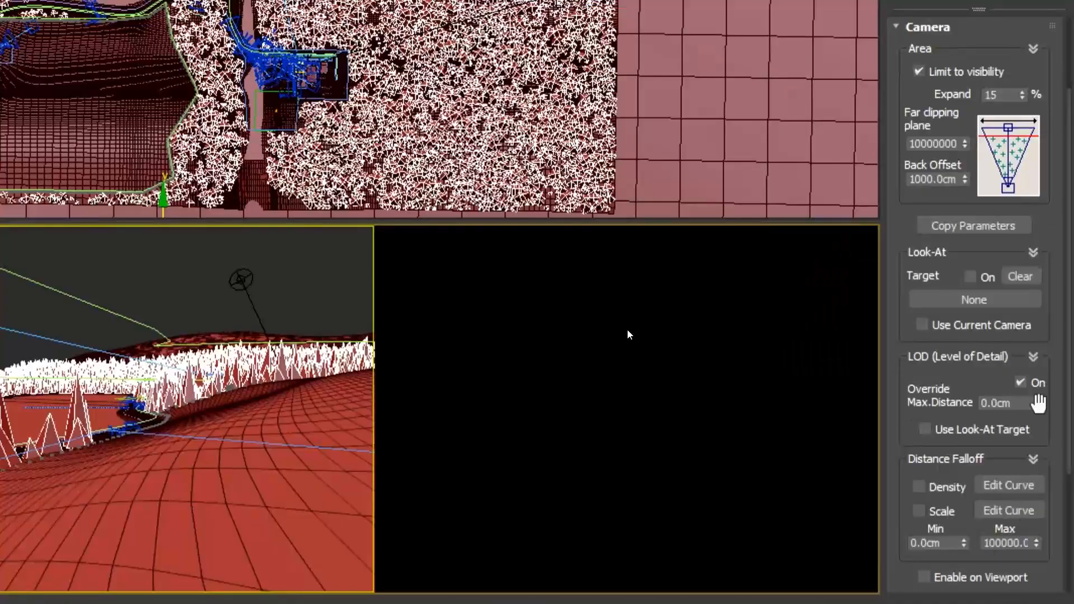
Step: Enable Fp-Trees' camera settings on the viewport and switch the camera view from Wheat Animation to PhysCamera009
left_click(996, 578)
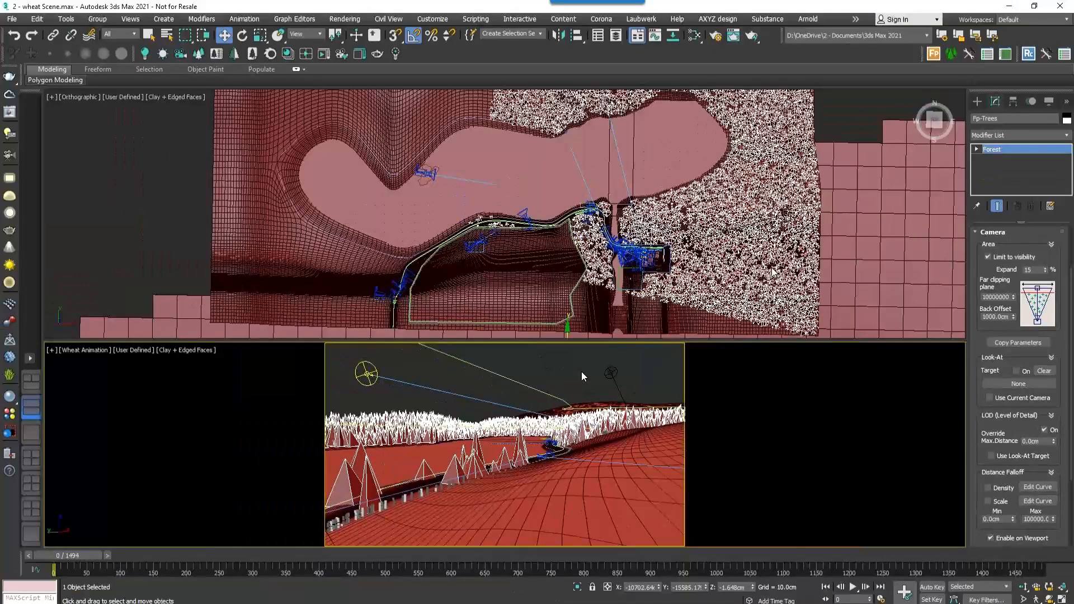
key("c")
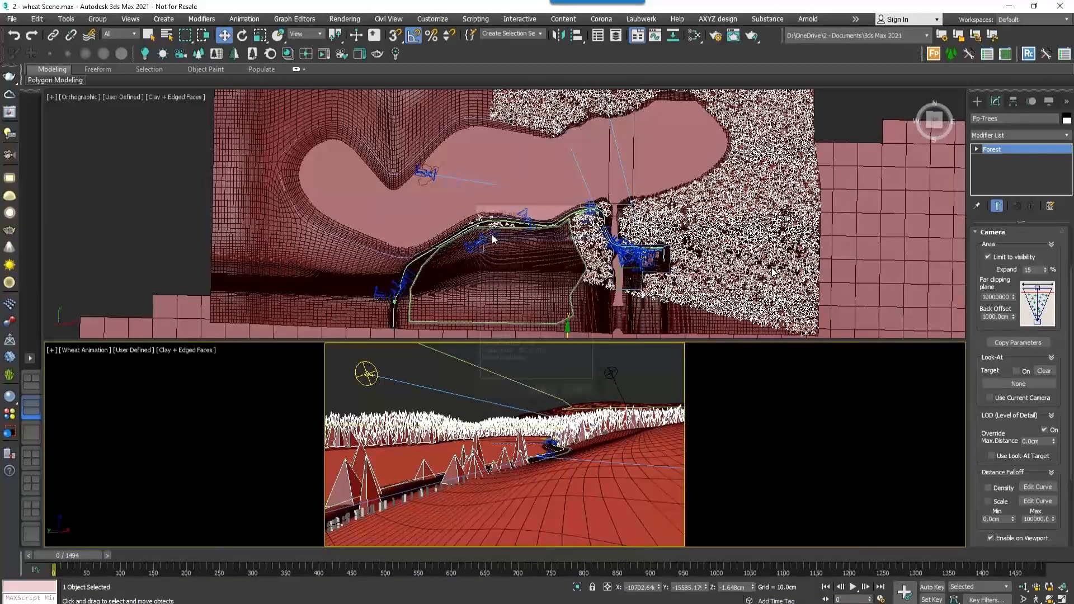
double_click(501, 316)
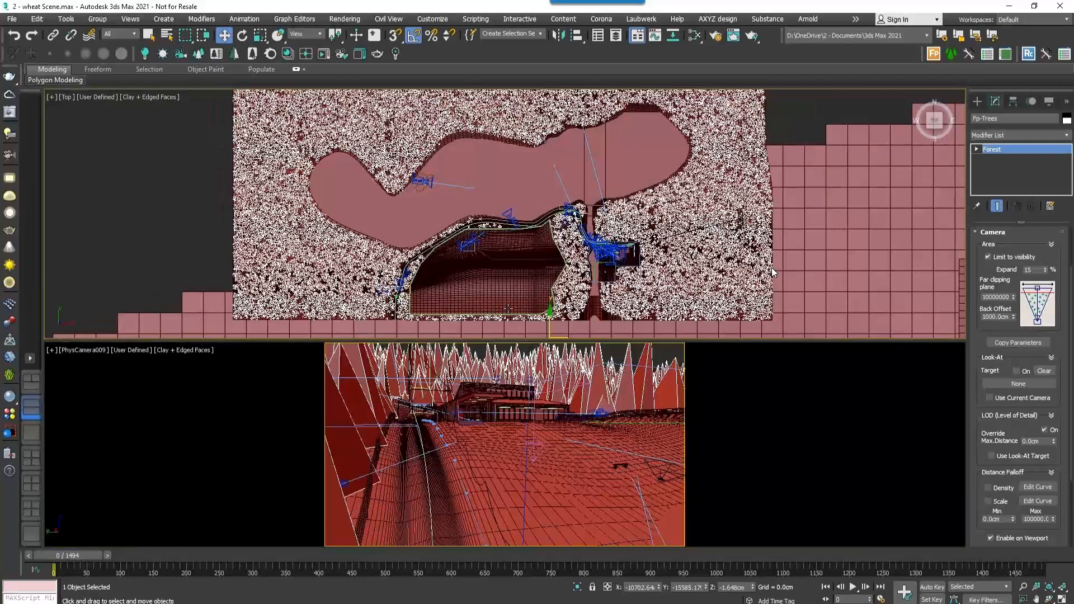
Step: Switch the PhysCamera009 view back to the Wheat Animation camera
key("c")
left_click(506, 360)
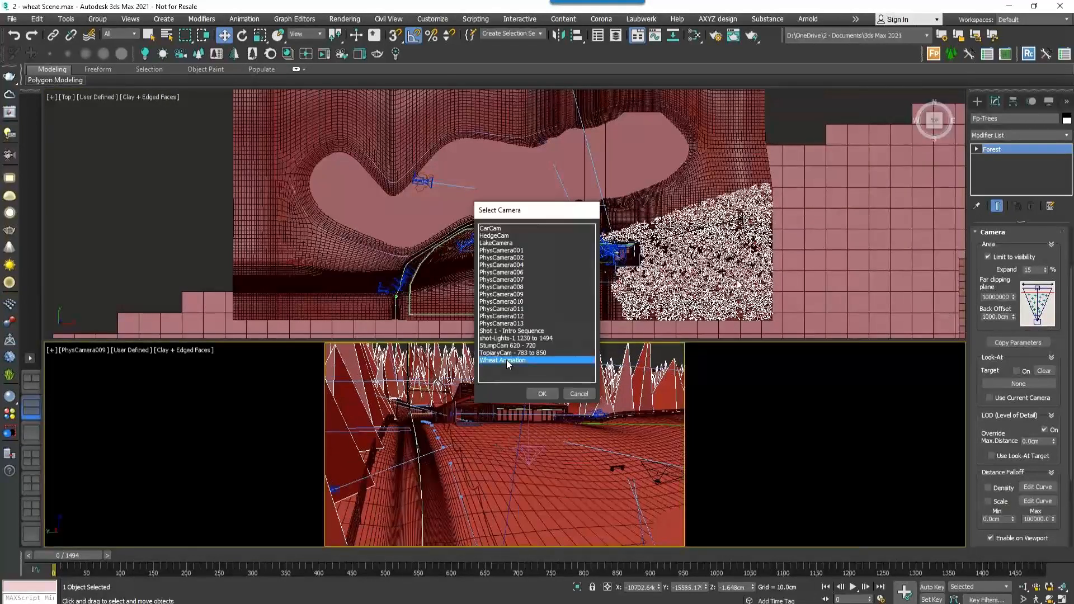
double_click(506, 360)
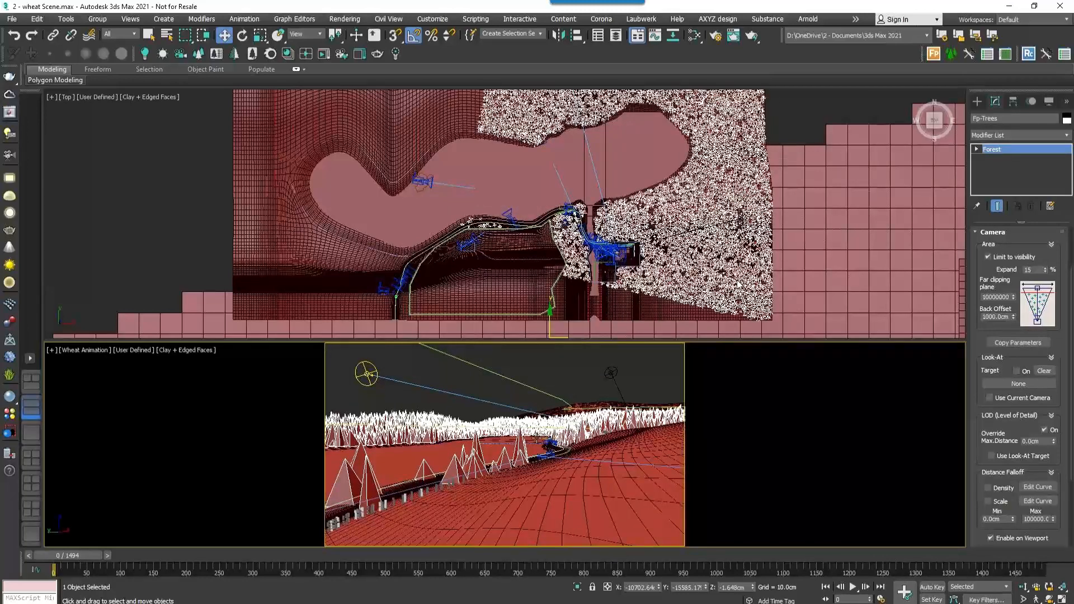
Step: Turn Enable on Viewport off and on again for Fp-Trees to compare the full scatter with the camera-limited one
left_click(990, 537)
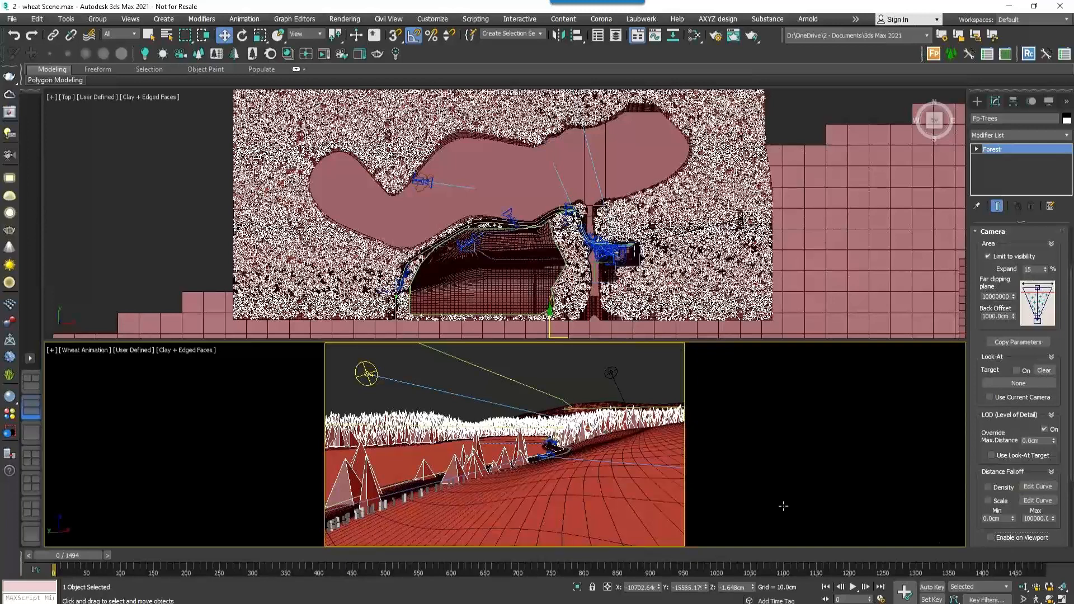
left_click(1009, 541)
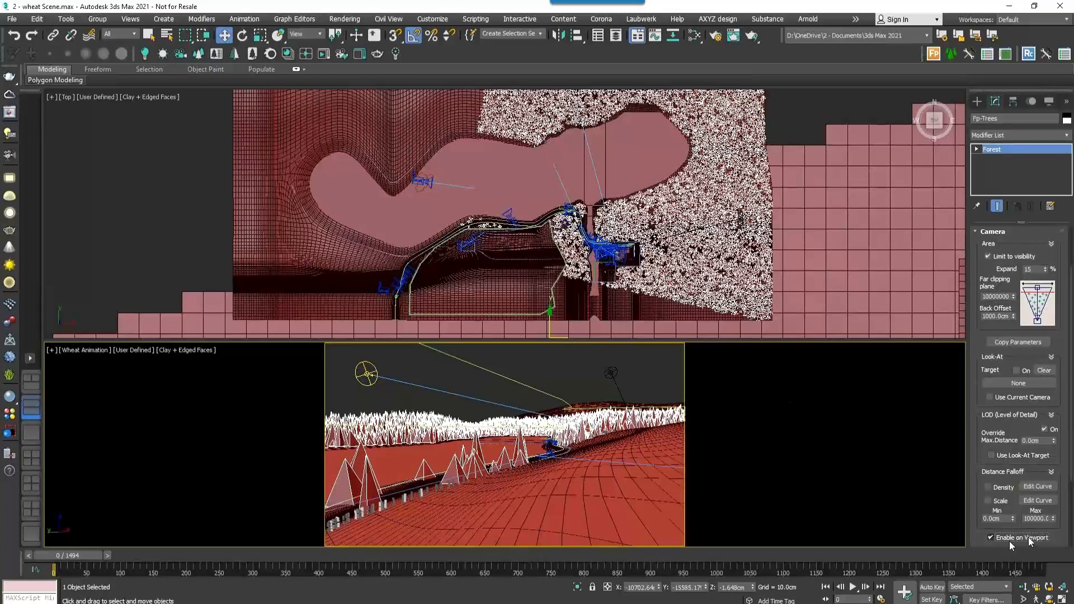